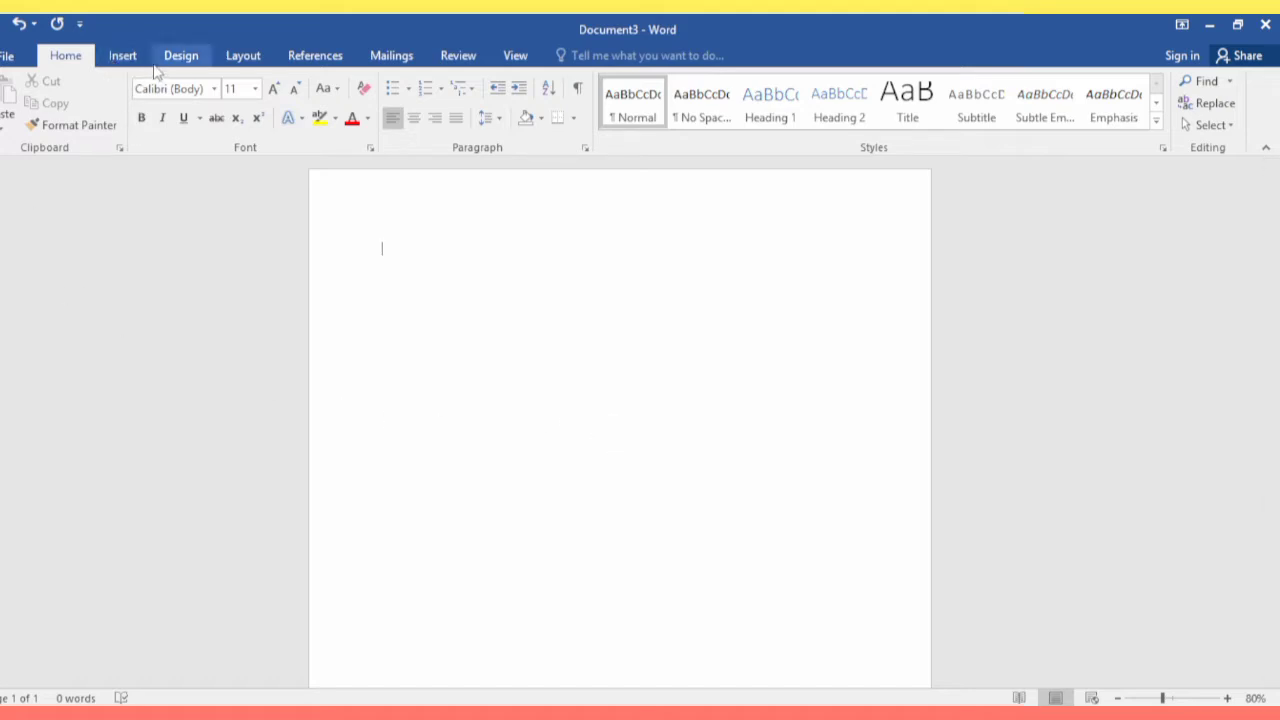
Step: Switch the blank page to landscape orientation with A4 paper size
click(240, 58)
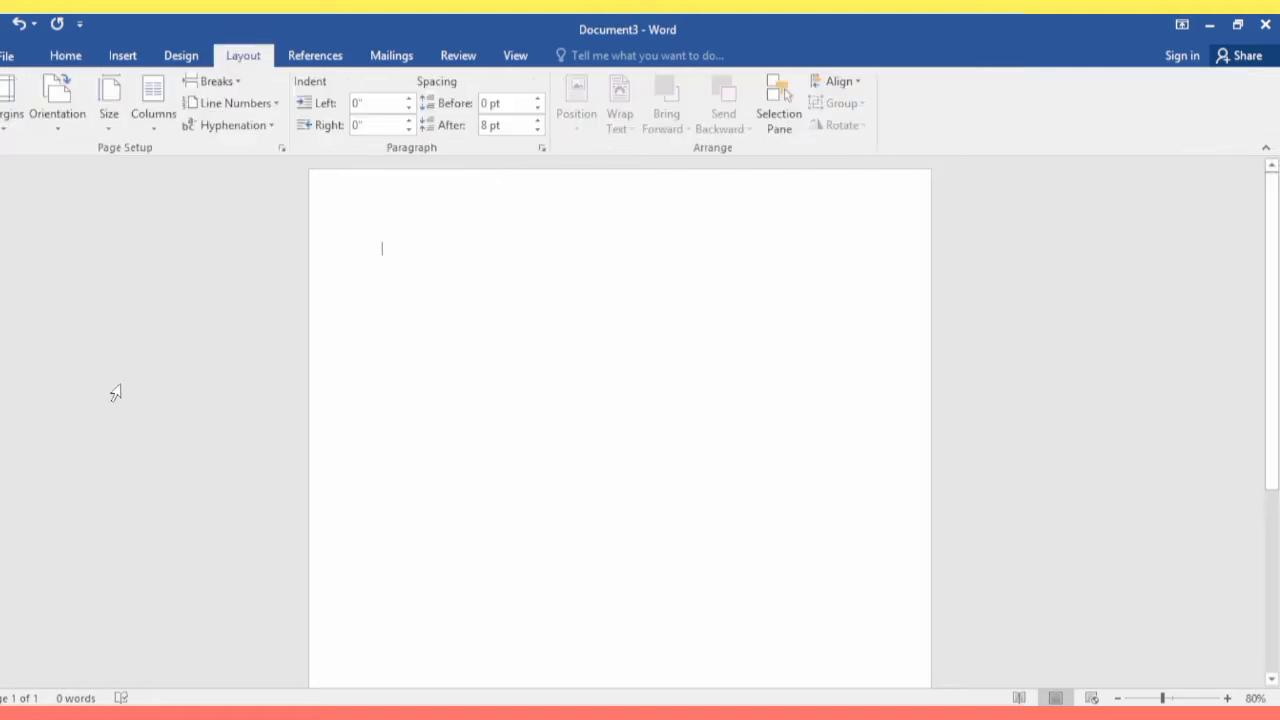
click(68, 129)
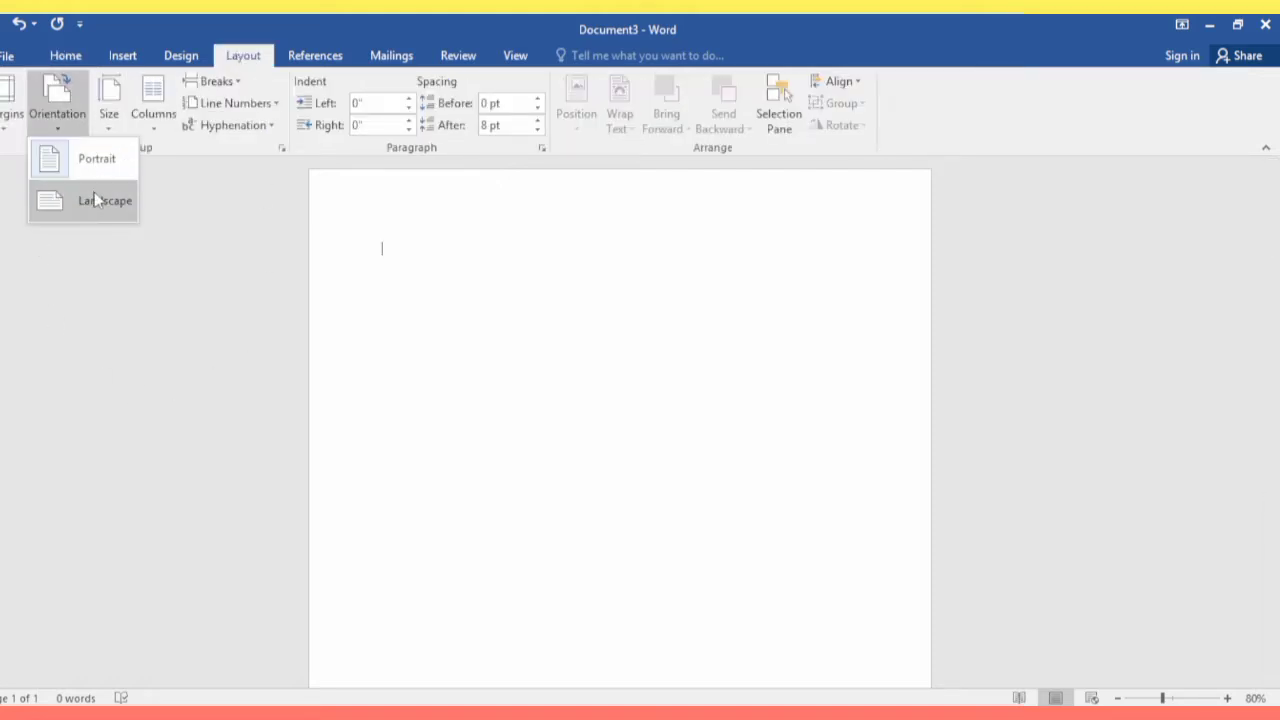
click(93, 200)
click(110, 118)
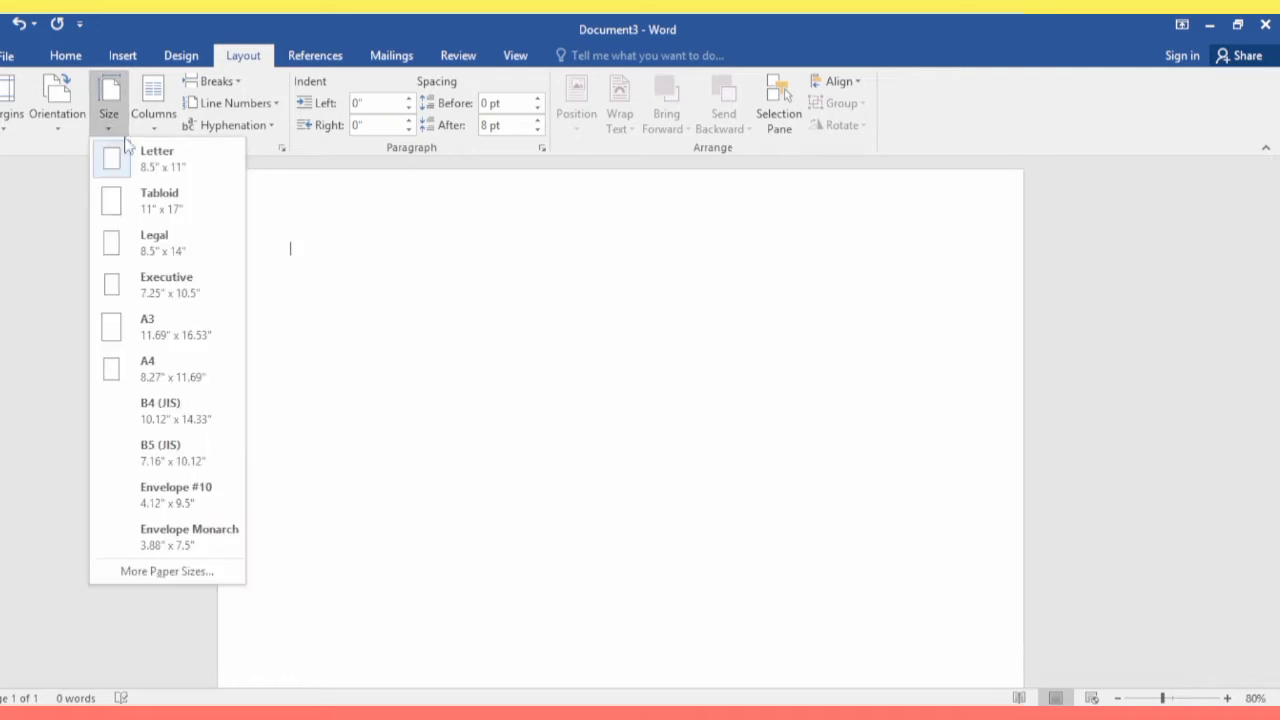
click(144, 368)
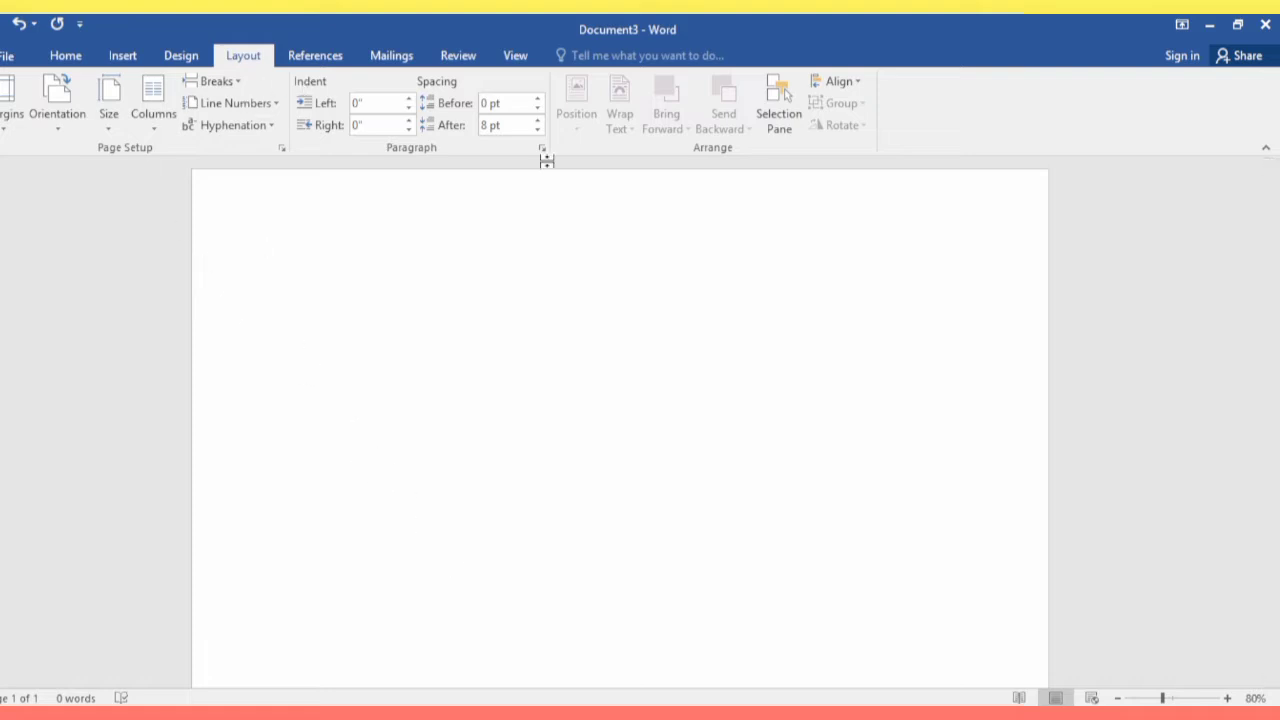
Step: Choose the Box page border setting, leaving the border width unchanged
click(181, 55)
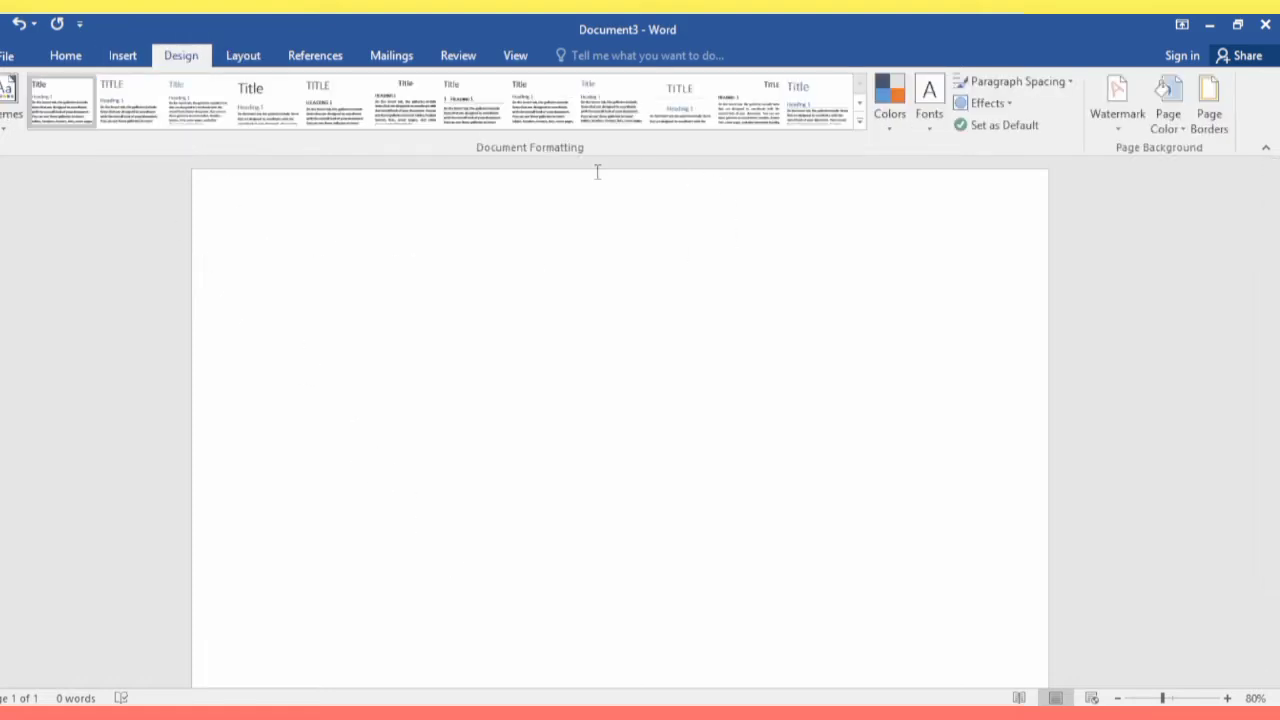
click(1209, 108)
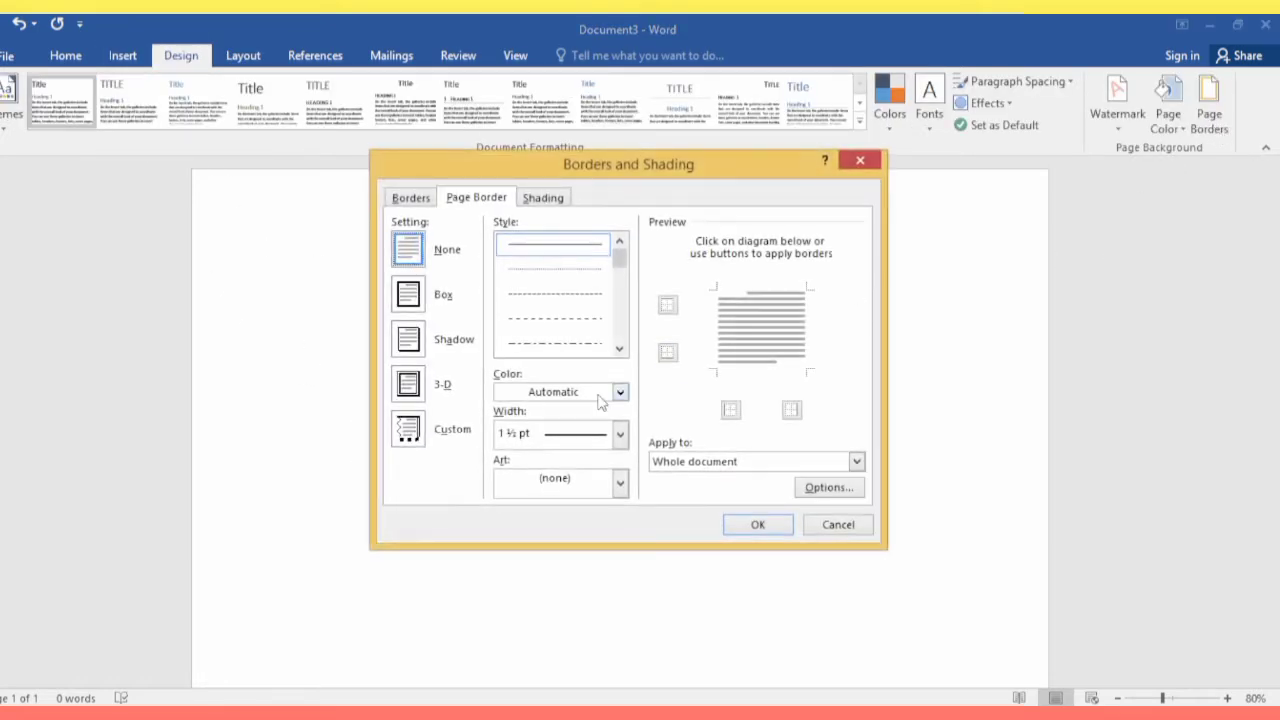
click(408, 294)
click(620, 348)
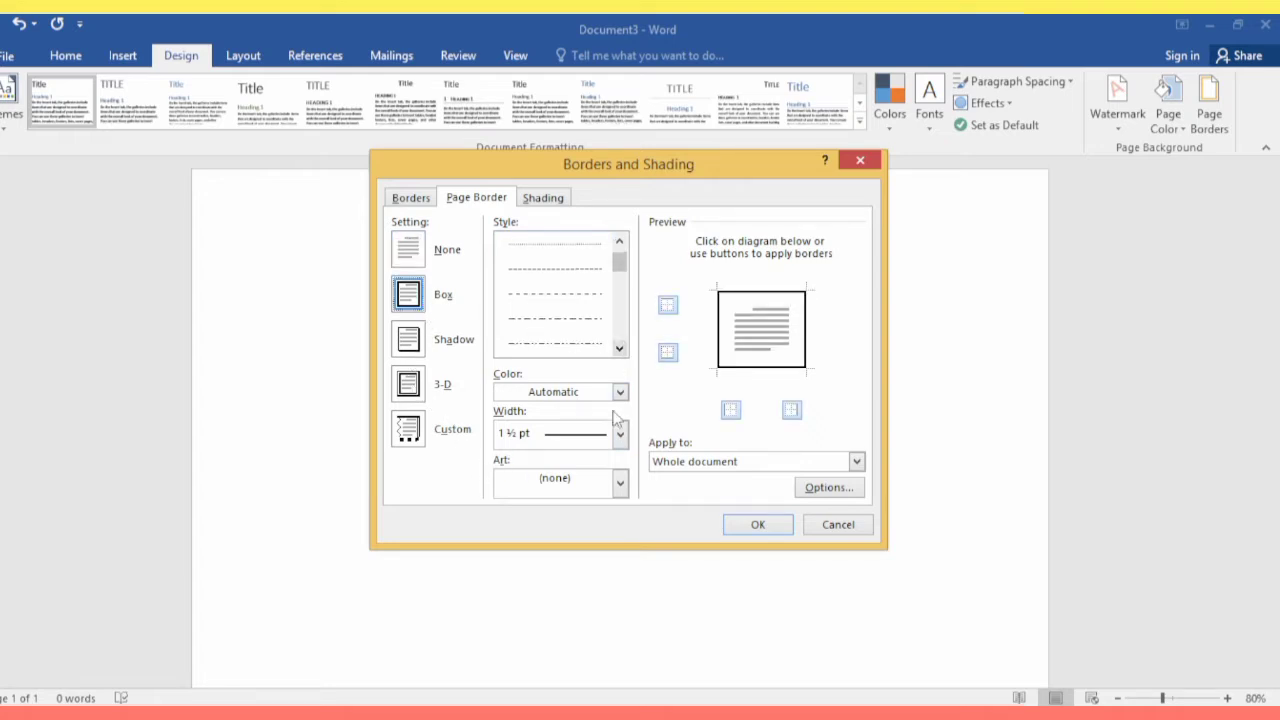
click(620, 434)
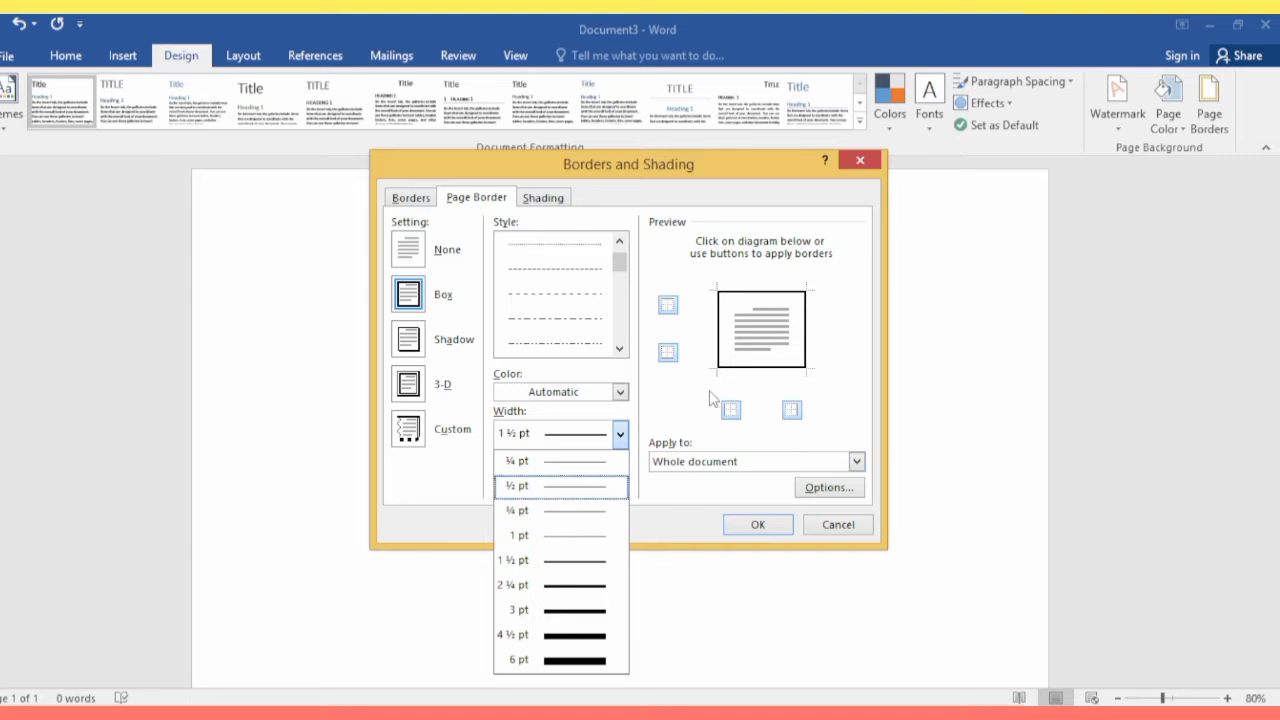
click(628, 420)
Step: Pick the 20 pt black-and-yellow patterned art border and apply it to the page
click(620, 483)
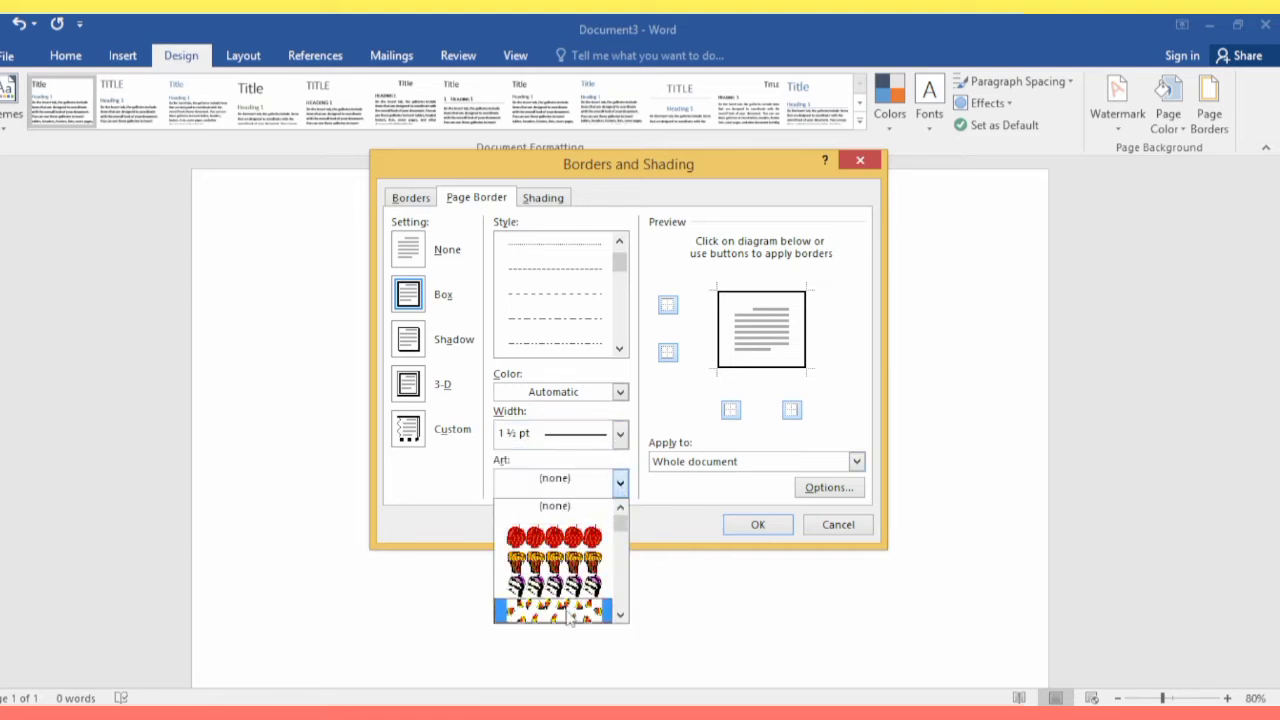
scroll(555, 610, down, 5)
scroll(555, 612, down, 2)
scroll(555, 612, down, 2)
scroll(553, 611, down, 2)
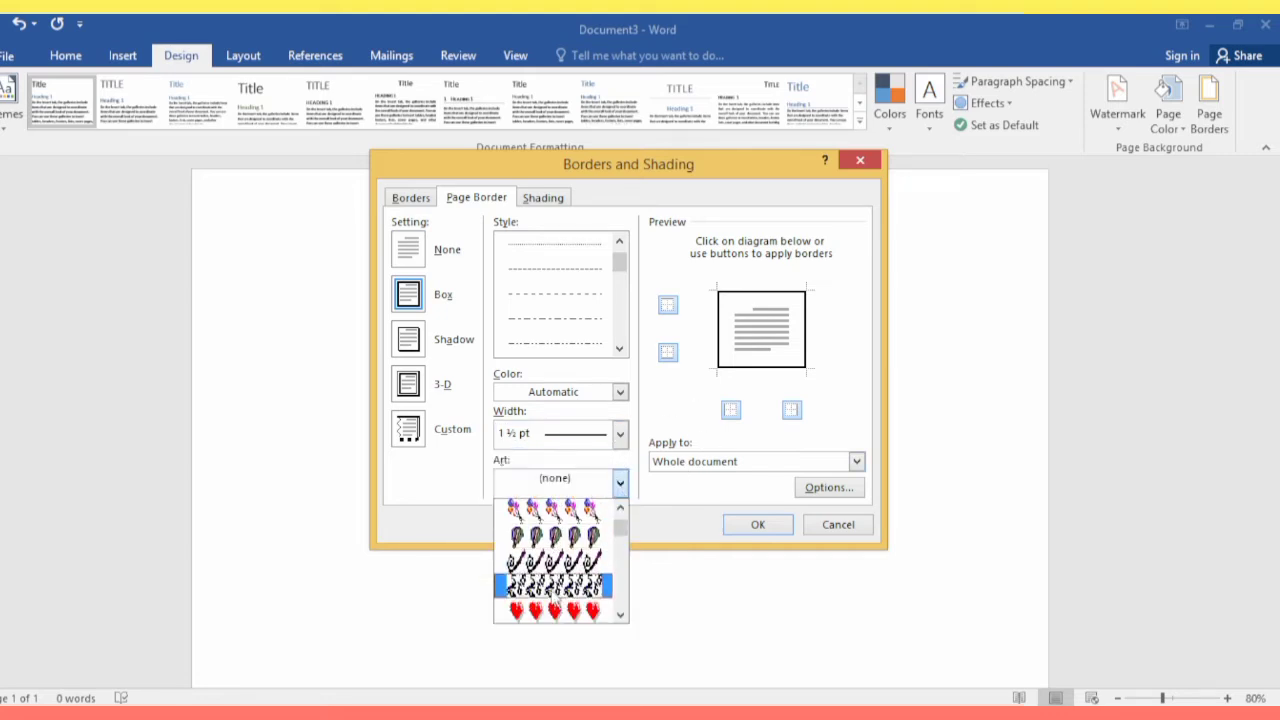
scroll(552, 610, down, 2)
scroll(552, 609, down, 2)
scroll(553, 606, down, 2)
scroll(554, 602, down, 2)
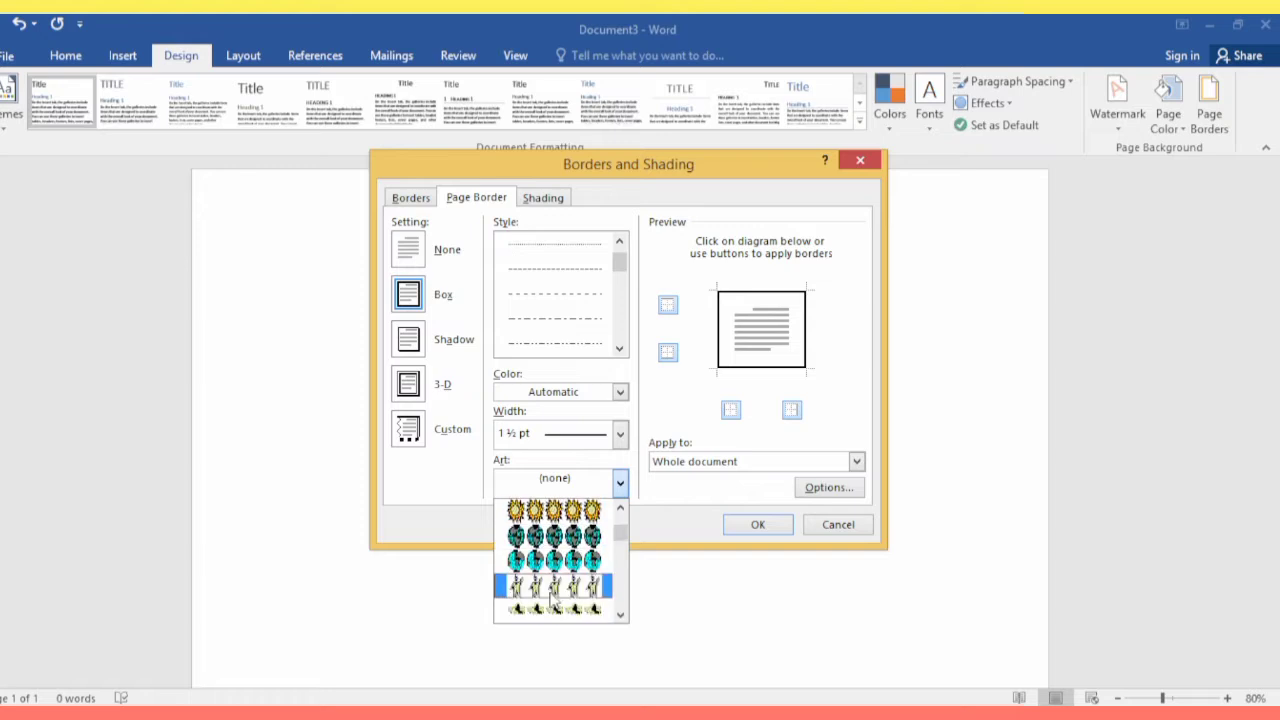
scroll(556, 595, down, 2)
scroll(555, 595, down, 2)
scroll(555, 600, down, 2)
scroll(555, 603, down, 2)
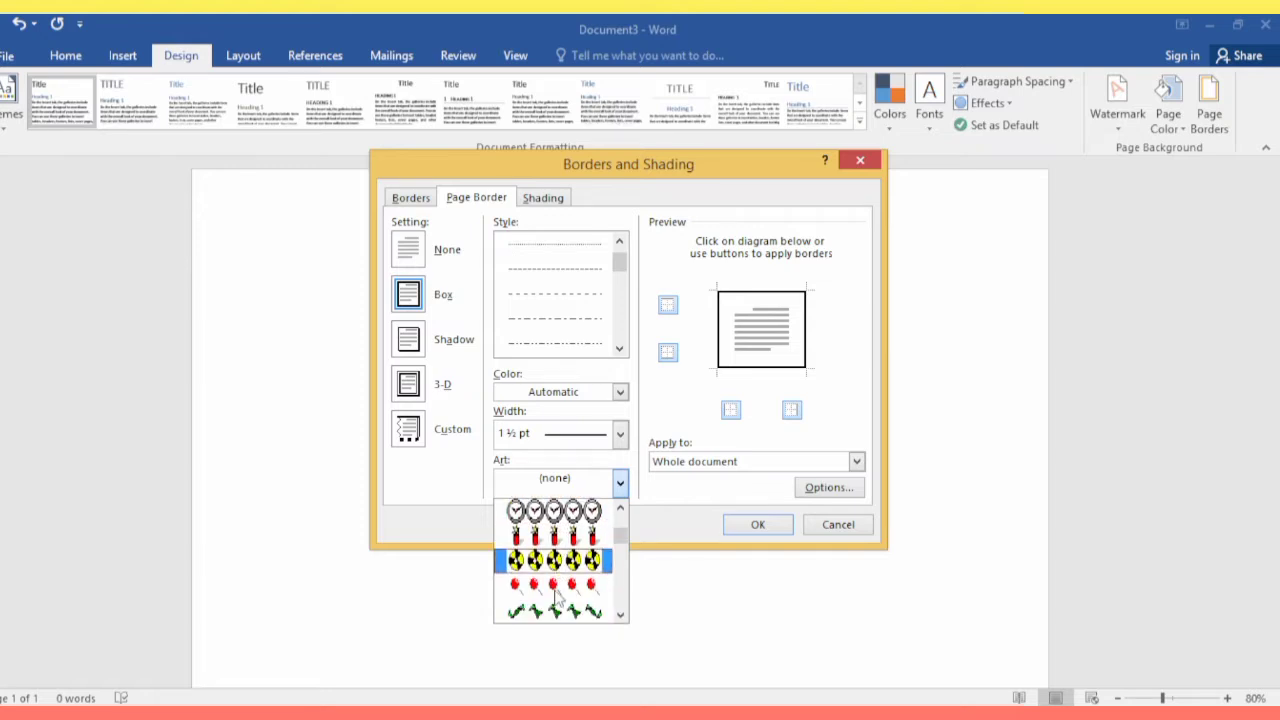
scroll(555, 606, down, 2)
scroll(557, 607, down, 2)
scroll(557, 604, down, 1)
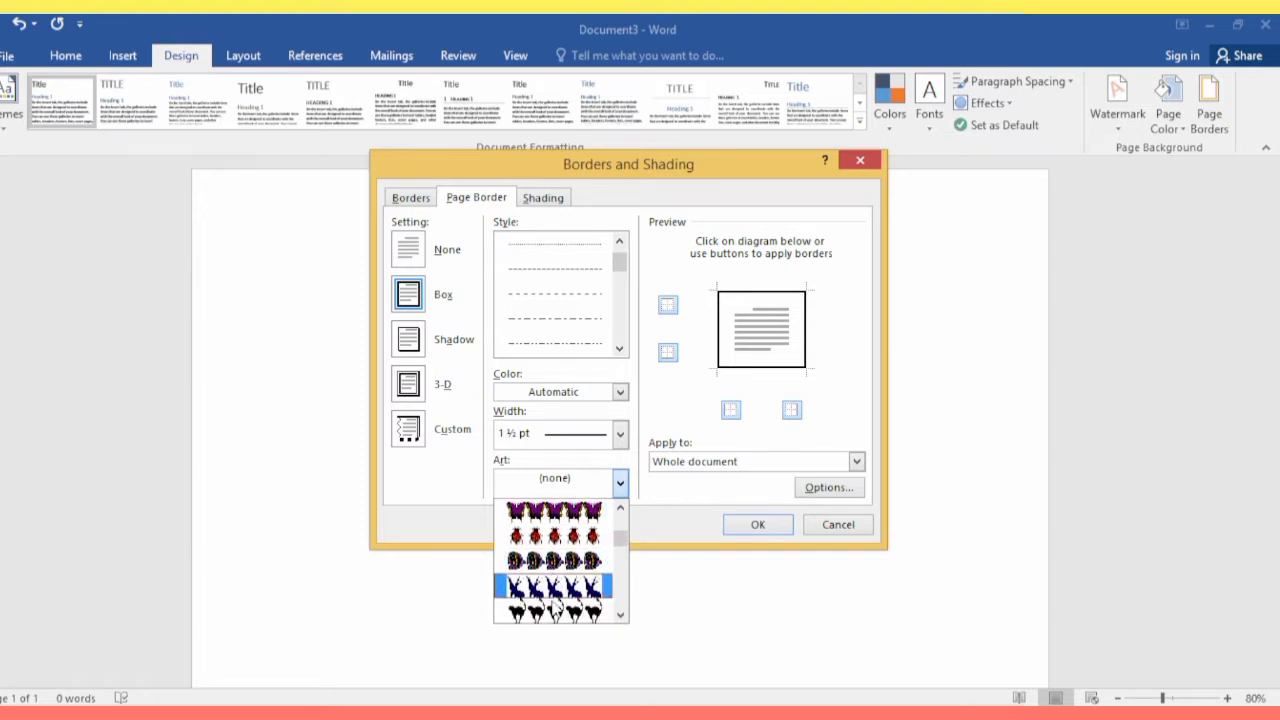
scroll(557, 607, down, 1)
scroll(557, 605, down, 2)
scroll(558, 603, down, 2)
scroll(558, 600, down, 2)
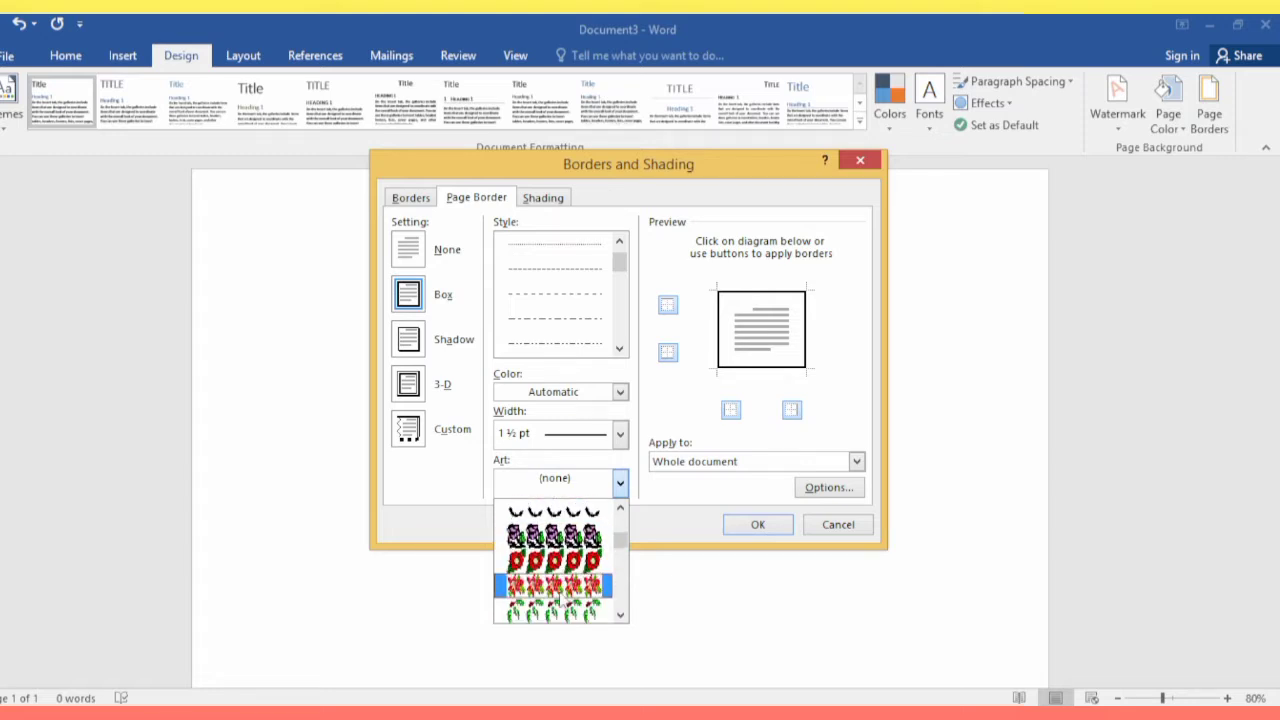
scroll(557, 600, down, 2)
scroll(557, 600, down, 2)
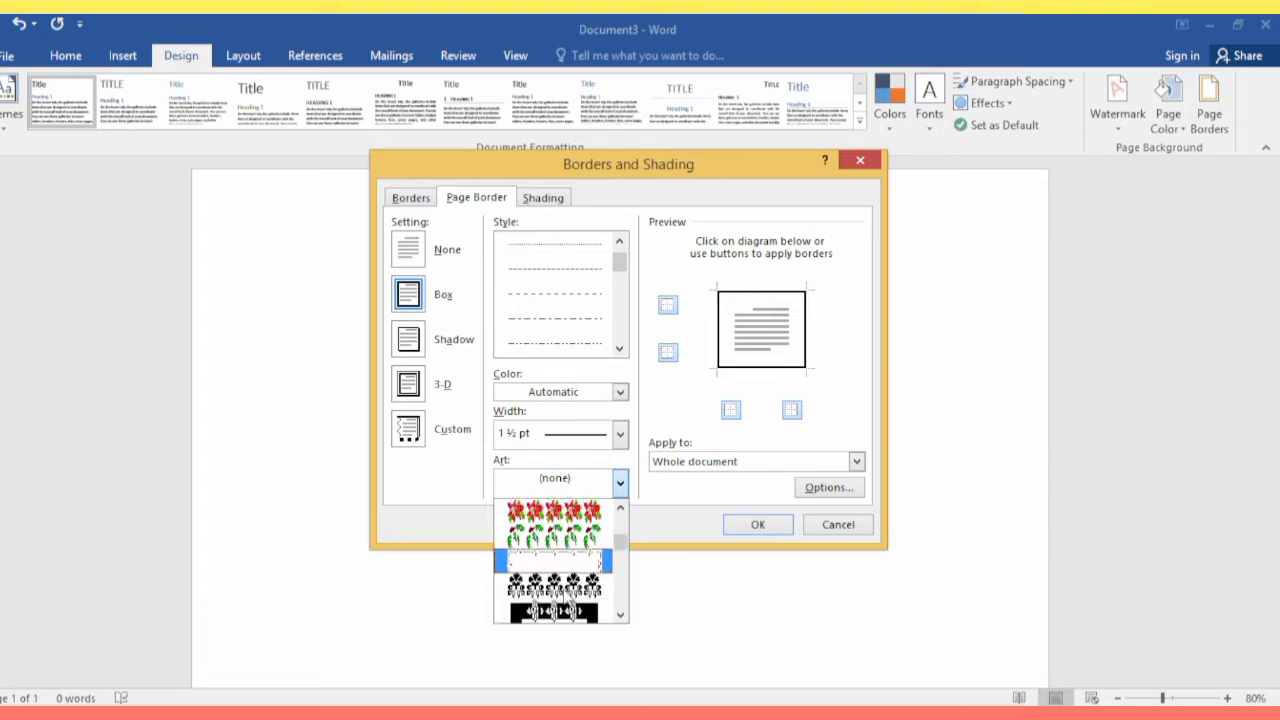
scroll(557, 562, down, 2)
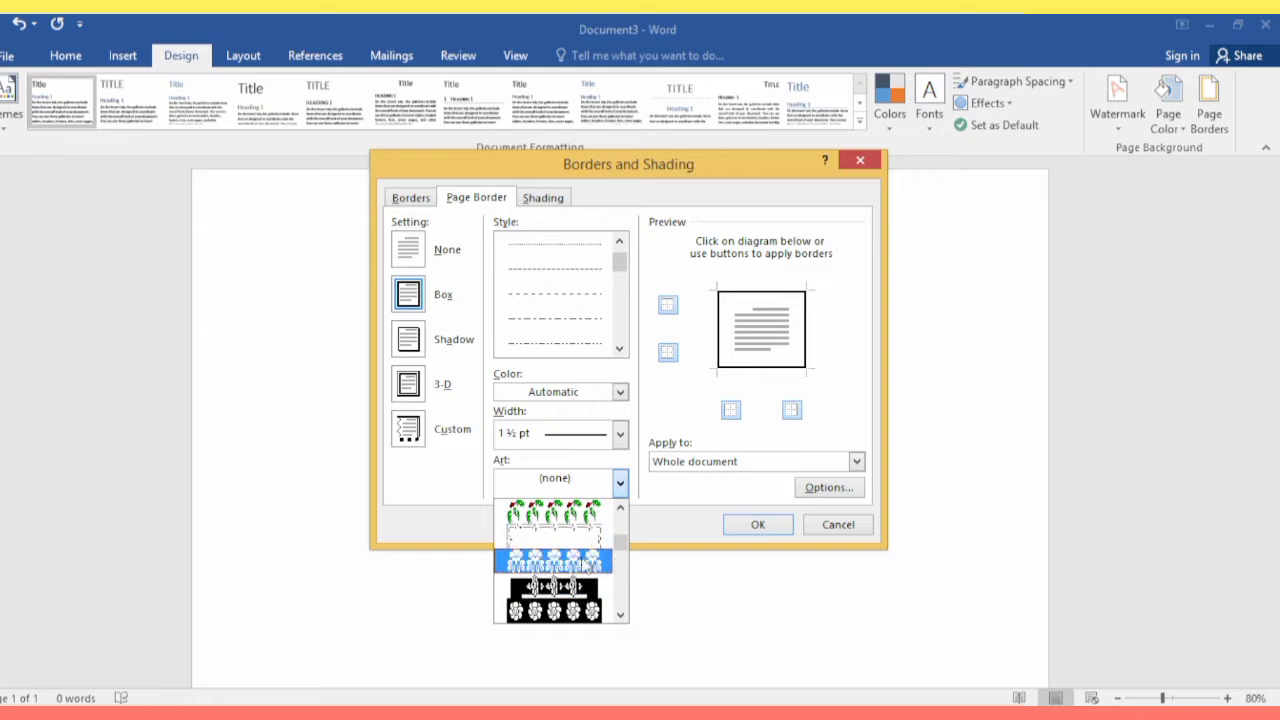
scroll(560, 565, down, 1)
scroll(563, 597, down, 1)
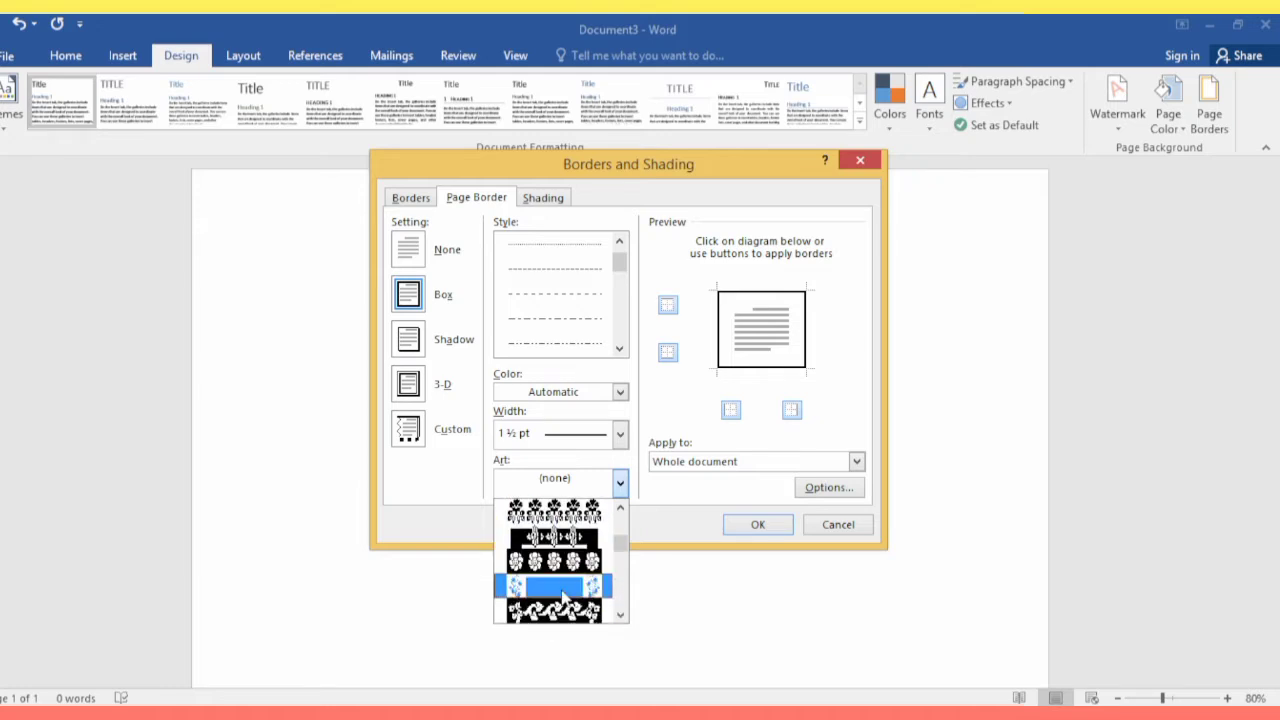
scroll(563, 597, down, 1)
scroll(565, 596, down, 1)
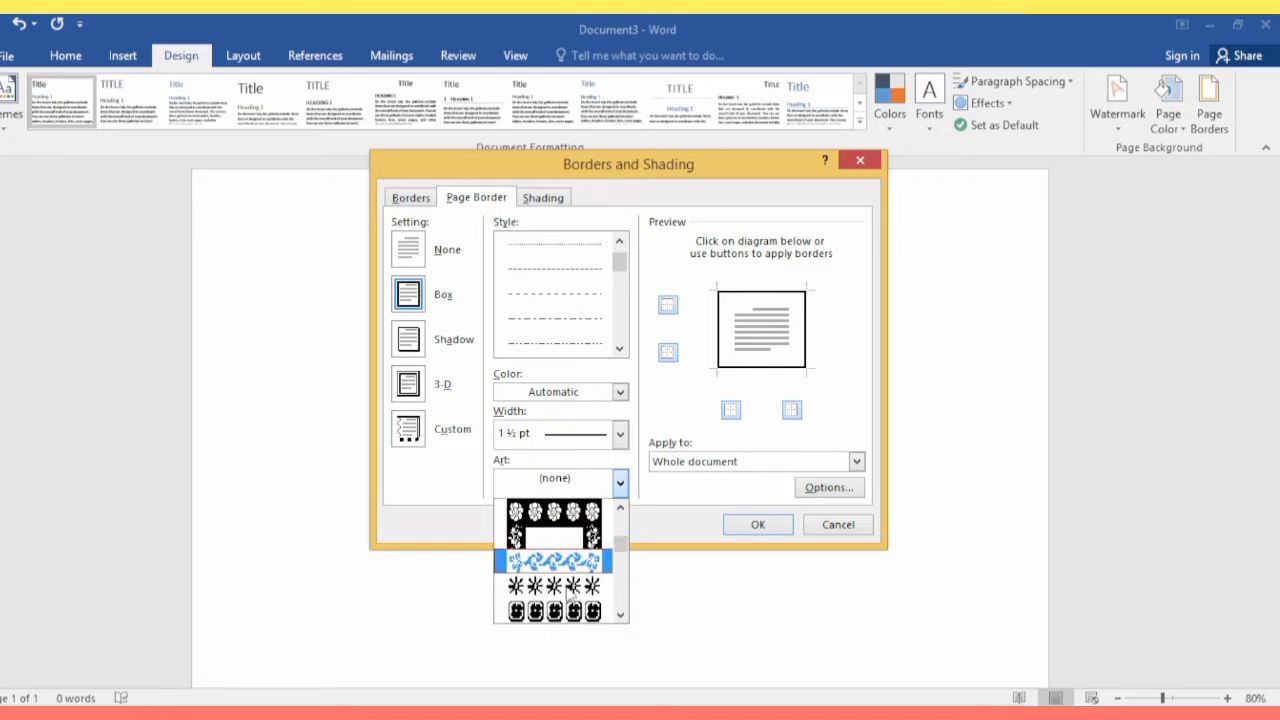
scroll(566, 600, down, 2)
scroll(570, 600, down, 1)
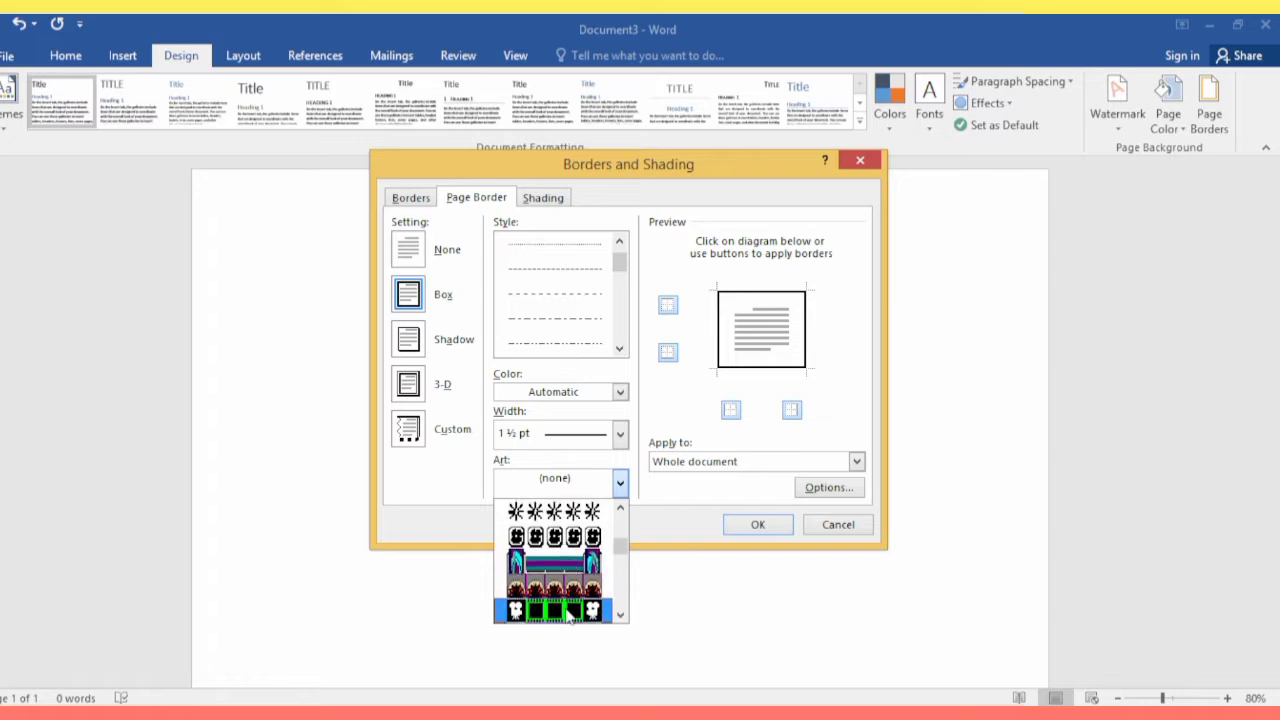
scroll(566, 618, down, 1)
scroll(566, 618, down, 1)
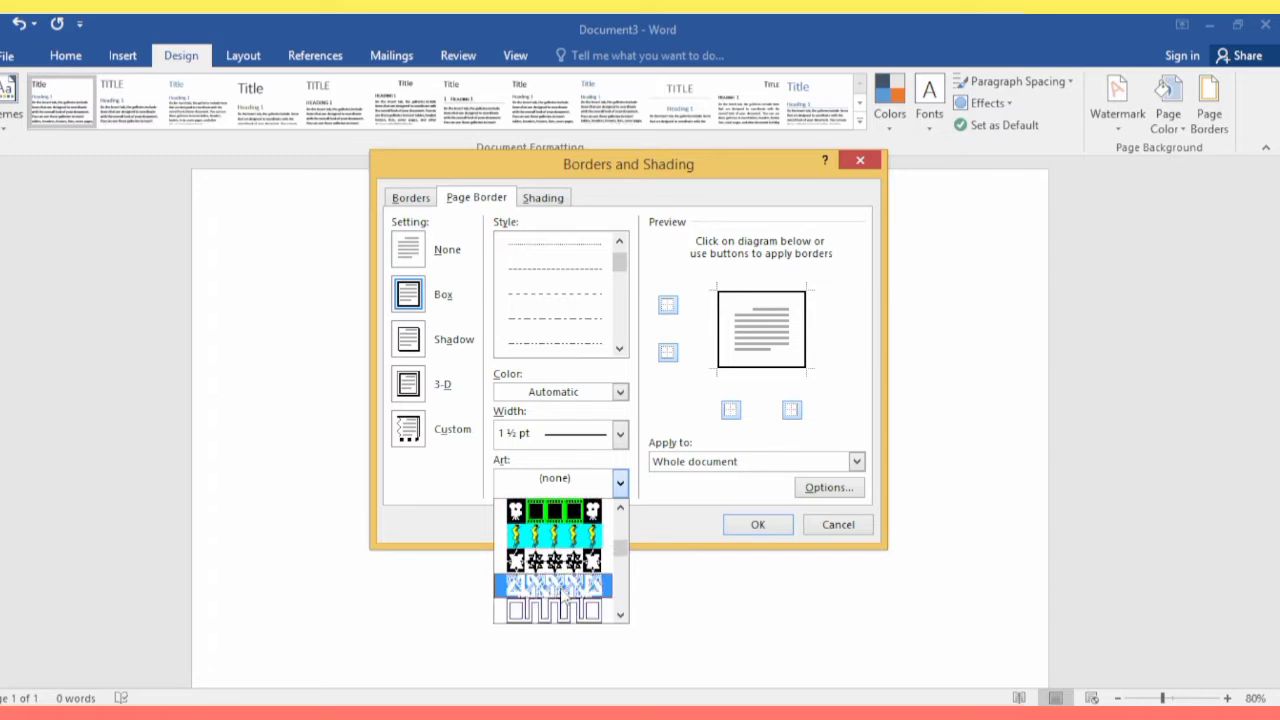
scroll(566, 612, down, 1)
scroll(572, 592, down, 1)
scroll(566, 600, down, 1)
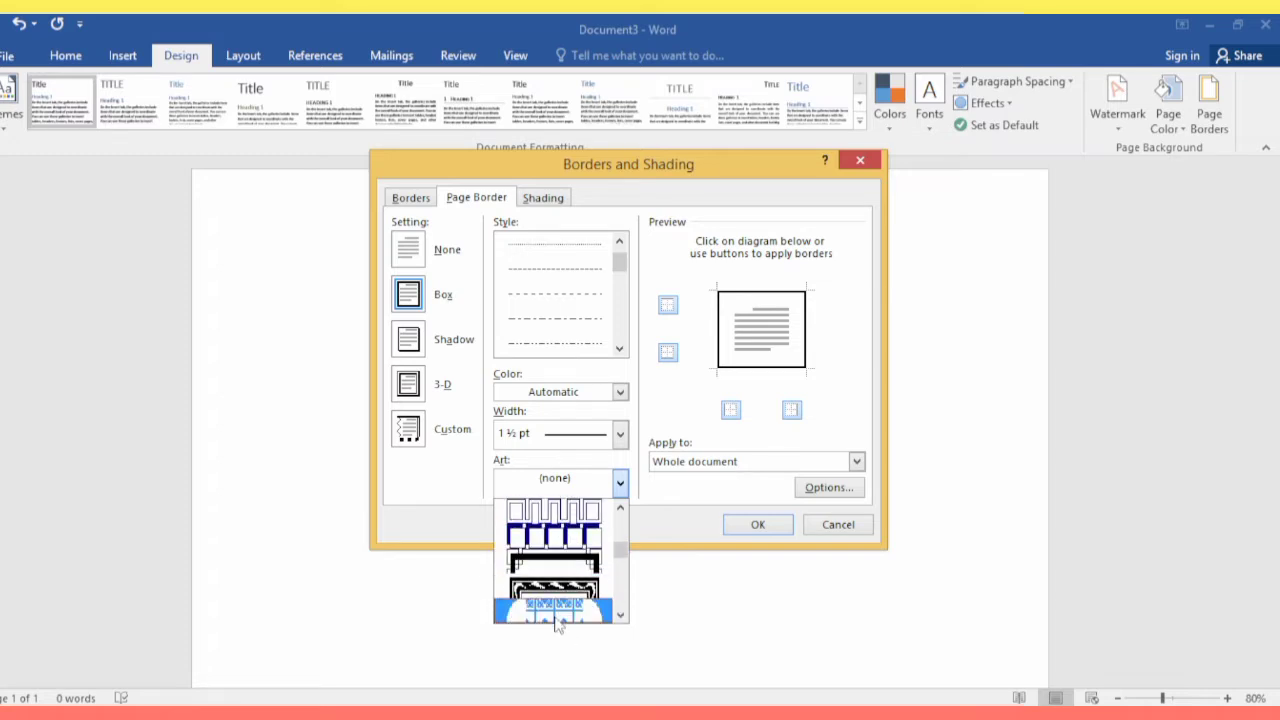
scroll(560, 596, down, 1)
click(560, 594)
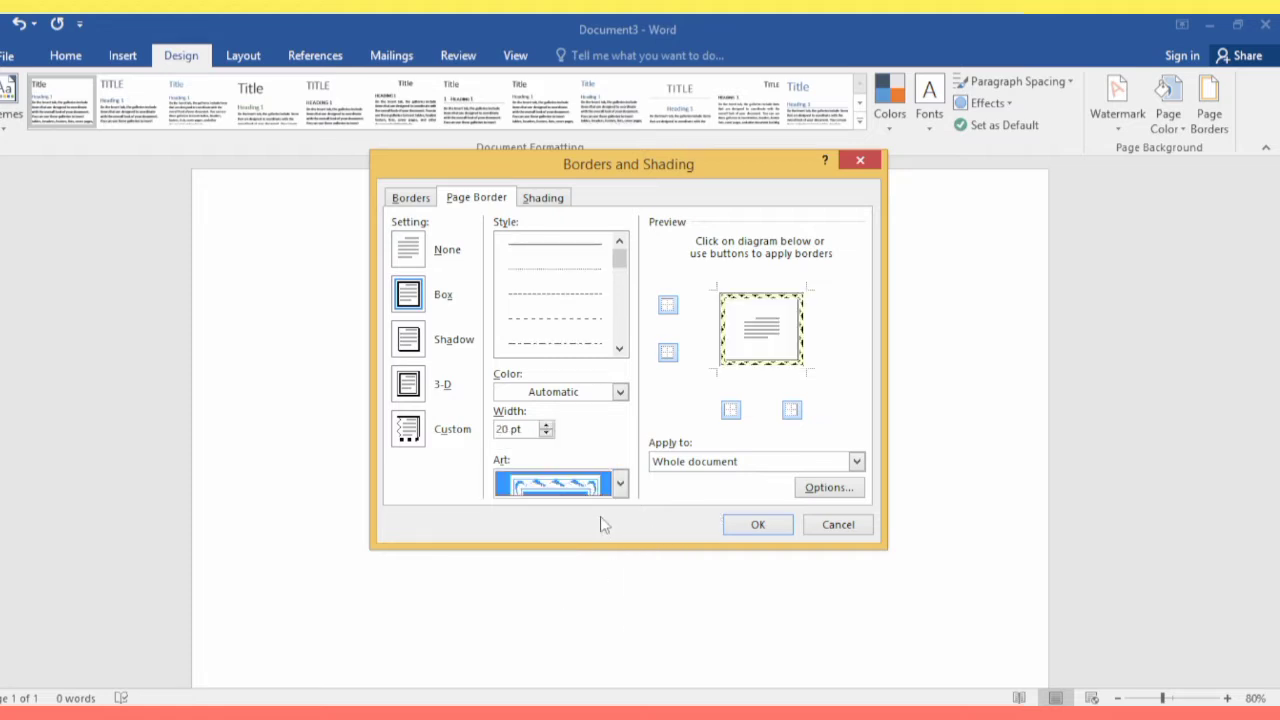
click(752, 522)
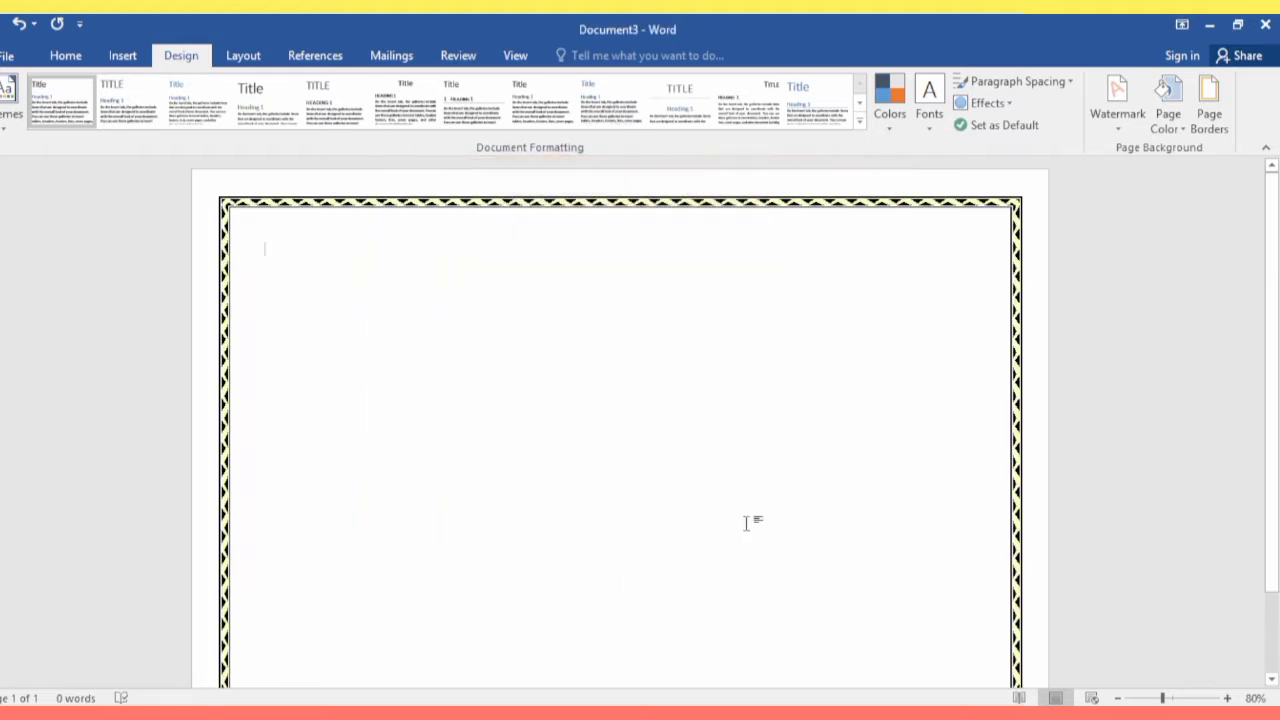
Step: Set all four art-border margins to 0 pt from the page edge and apply
click(1209, 110)
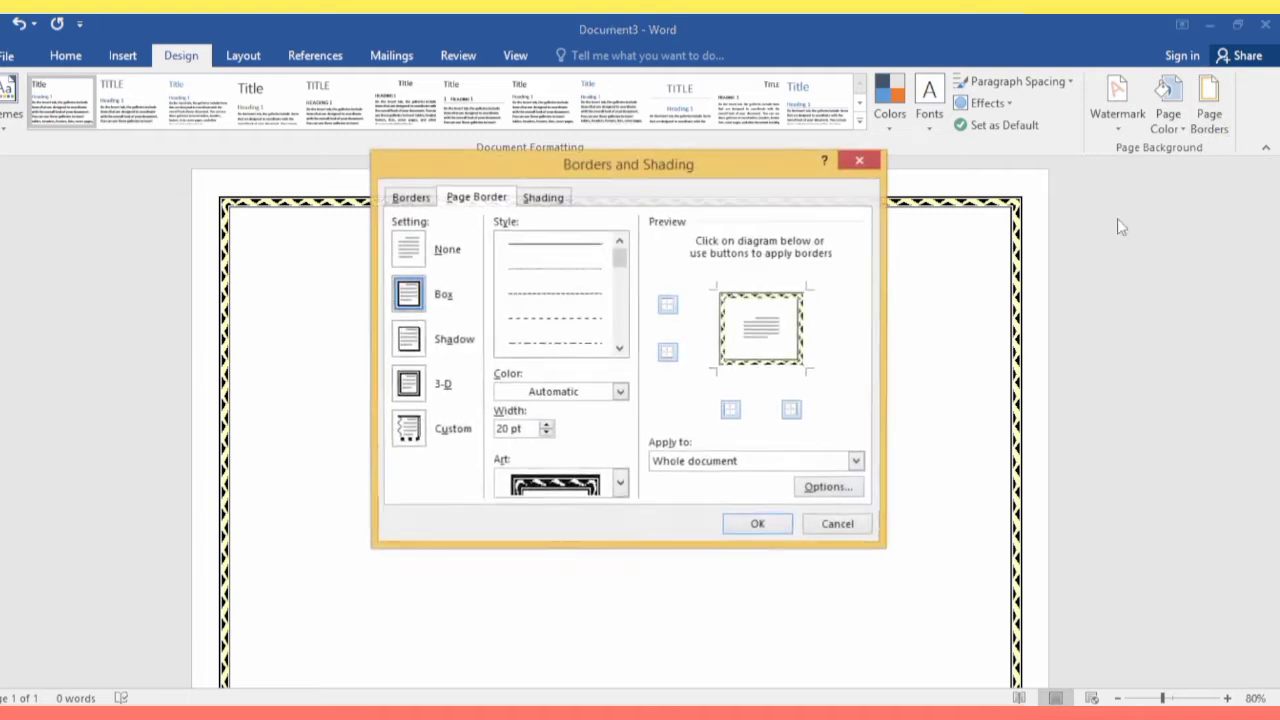
click(826, 488)
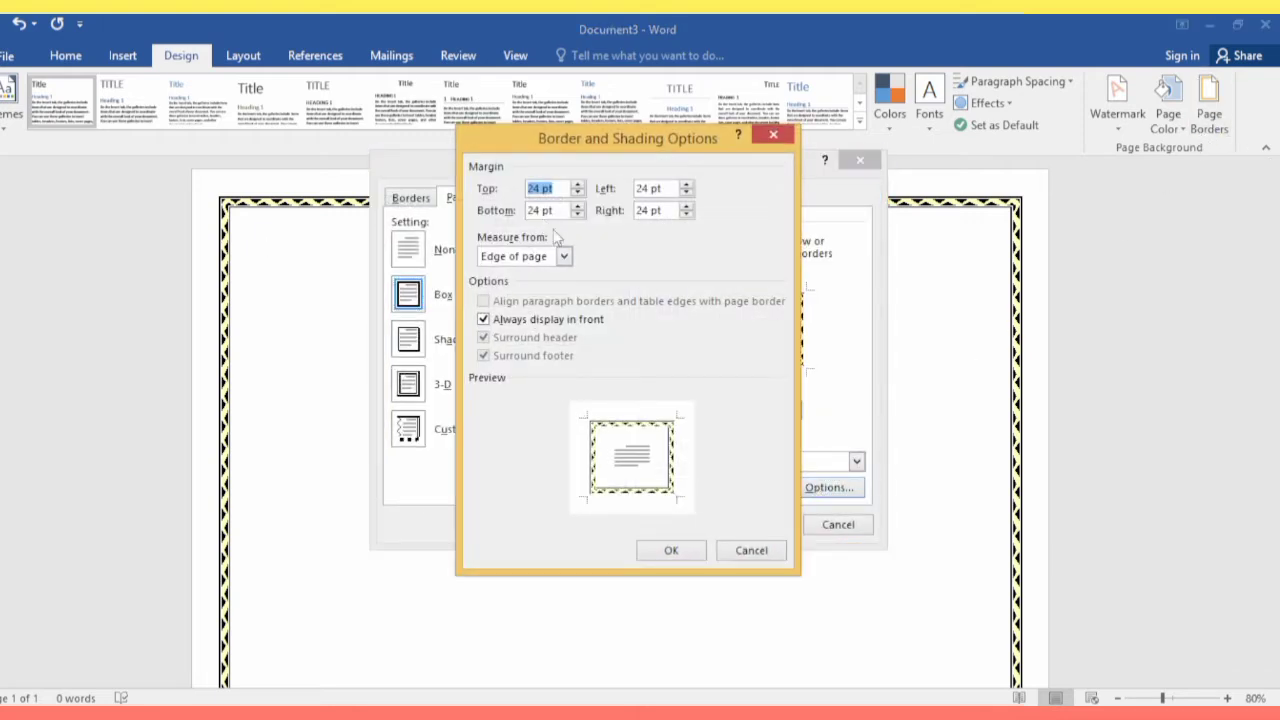
text(0)
click(670, 188)
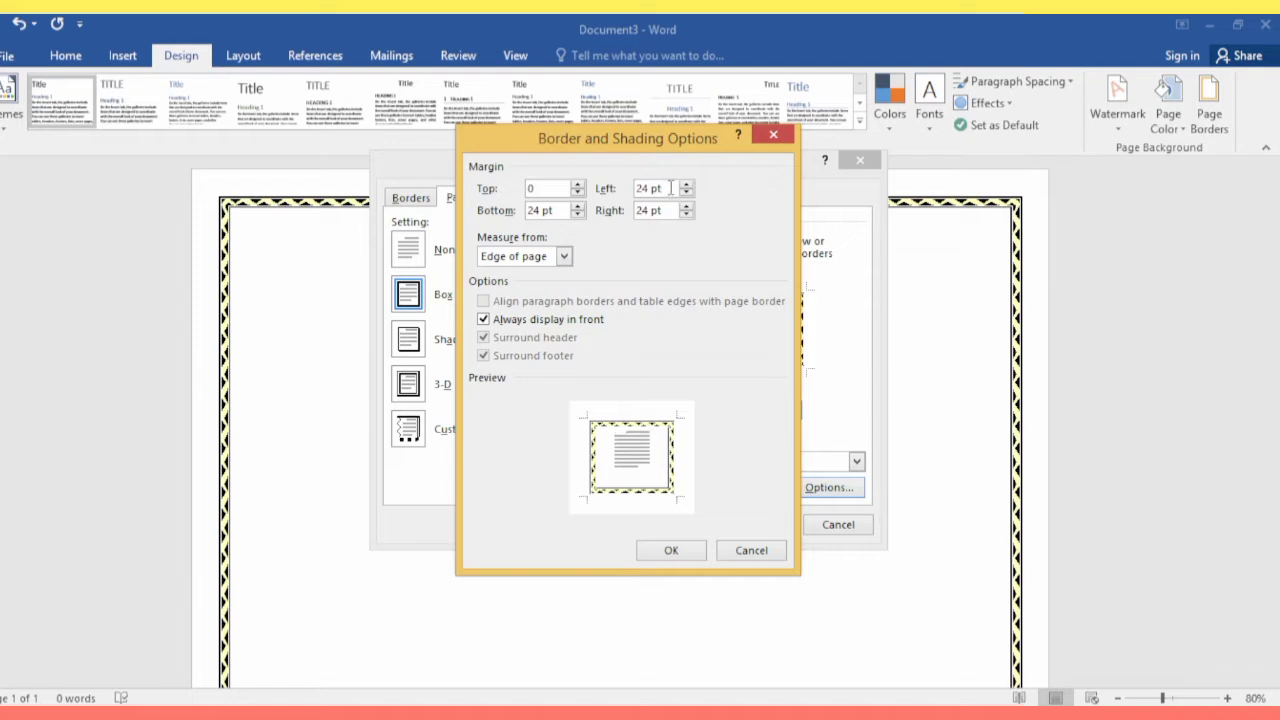
key(BackSpace)
key(BackSpace)
key(BackSpace)
key(BackSpace)
text(0)
drag(666, 210, 634, 210)
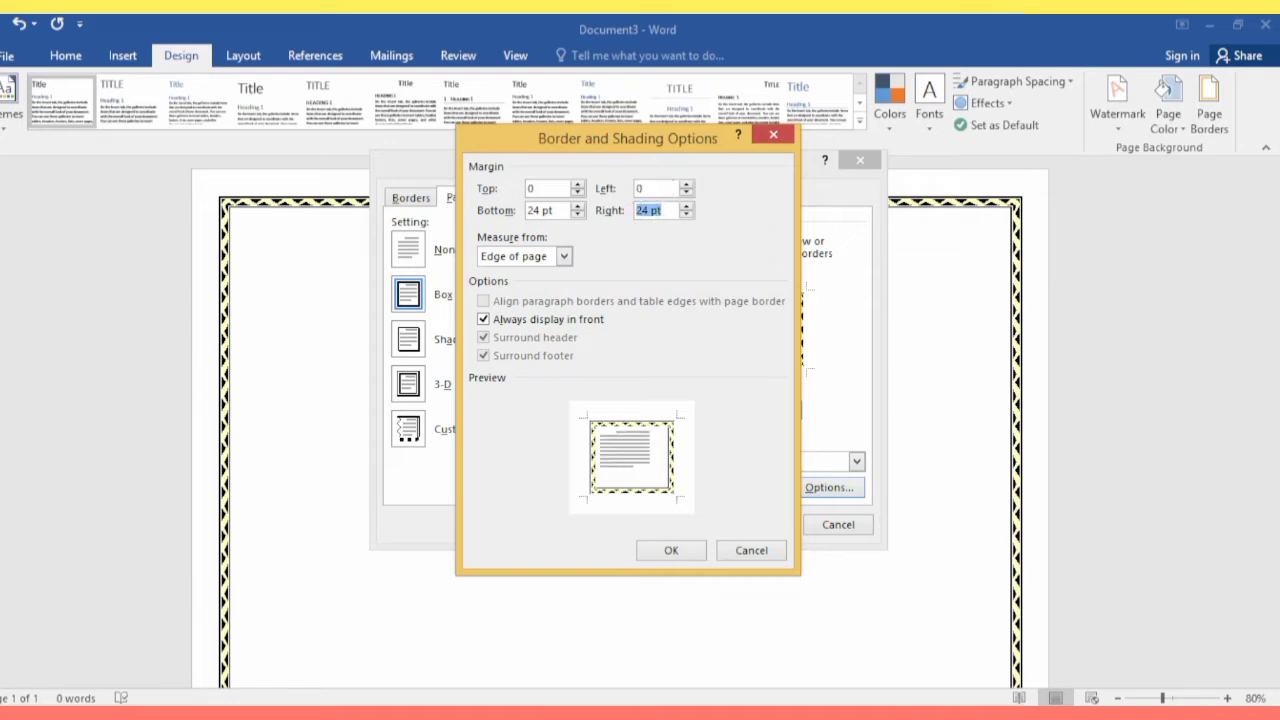
text(0)
drag(556, 210, 528, 210)
text(0)
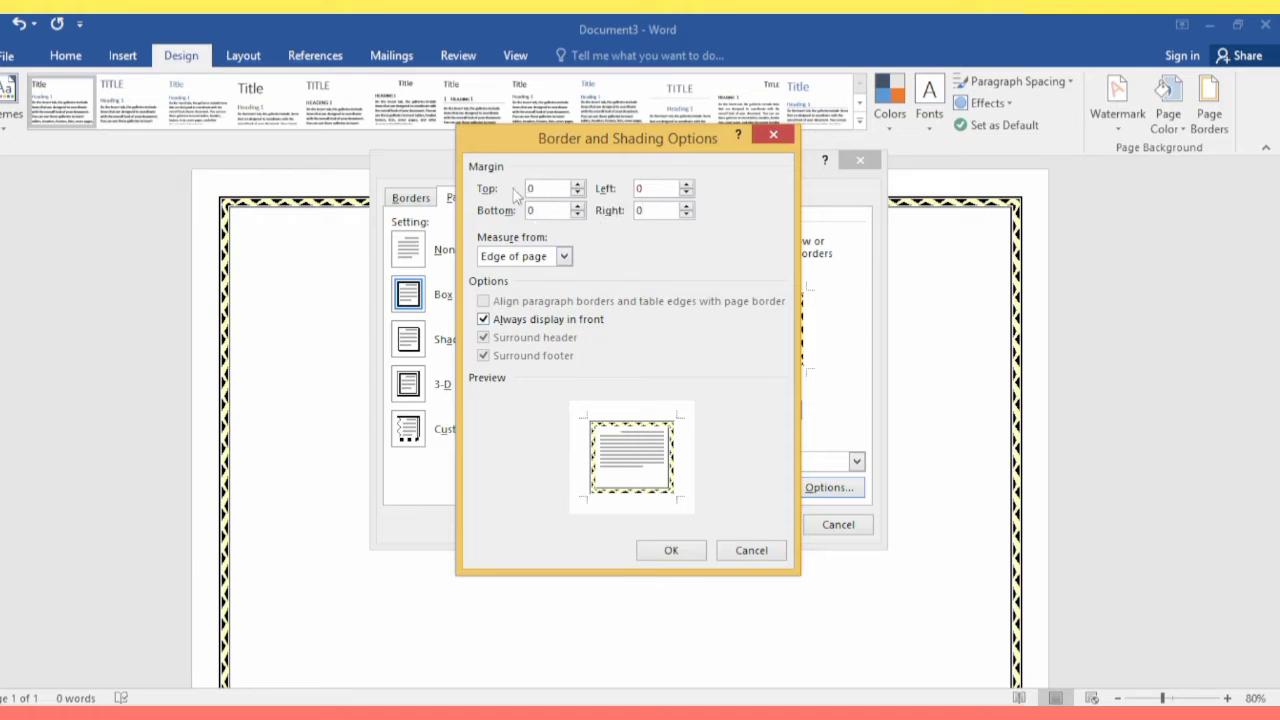
click(672, 551)
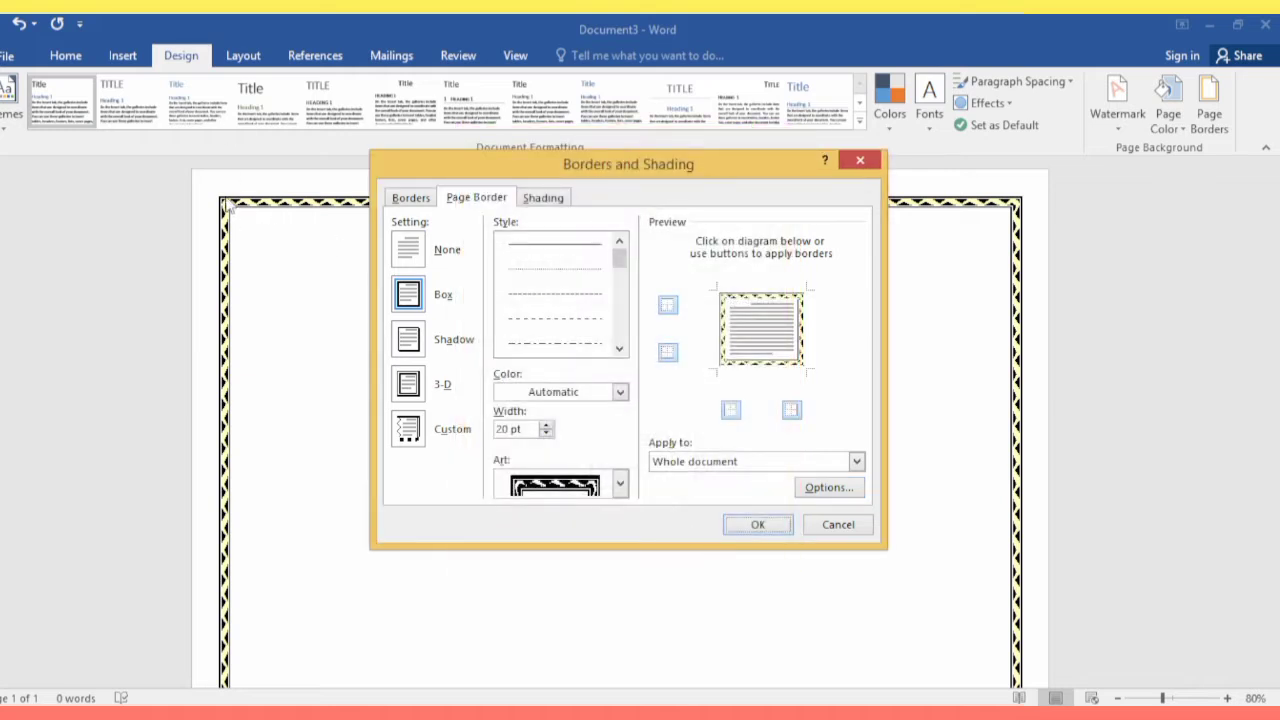
click(755, 528)
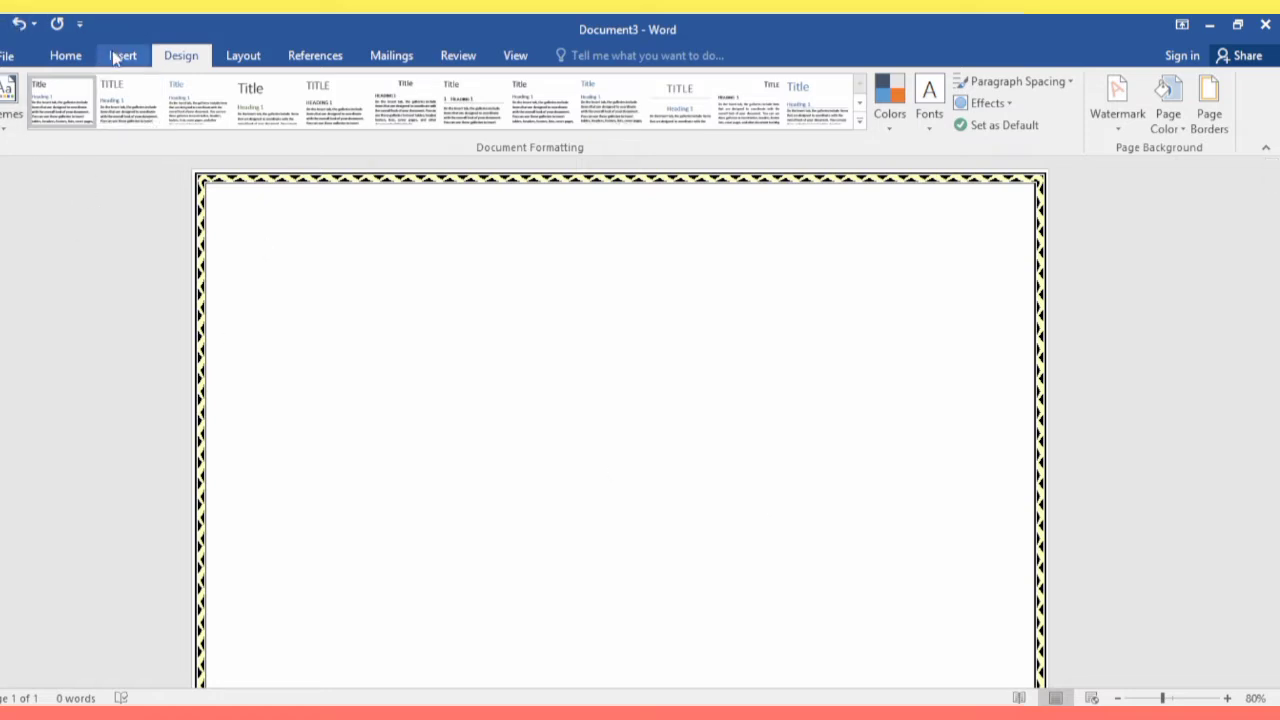
Step: Type the title CERTIFICATE OF APPLICATION at the top of the page
ctrl+scroll(523, 343, up, 2)
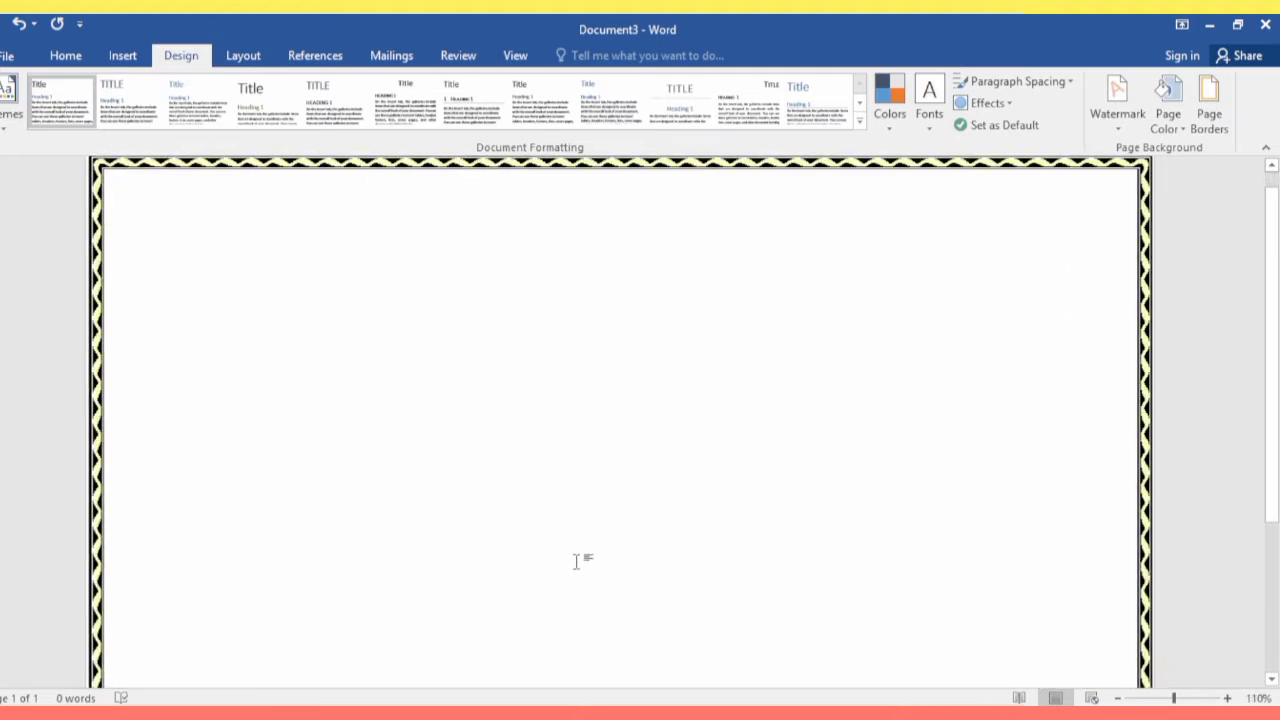
ctrl+scroll(581, 524, up, 1)
ctrl+scroll(581, 524, up, 1)
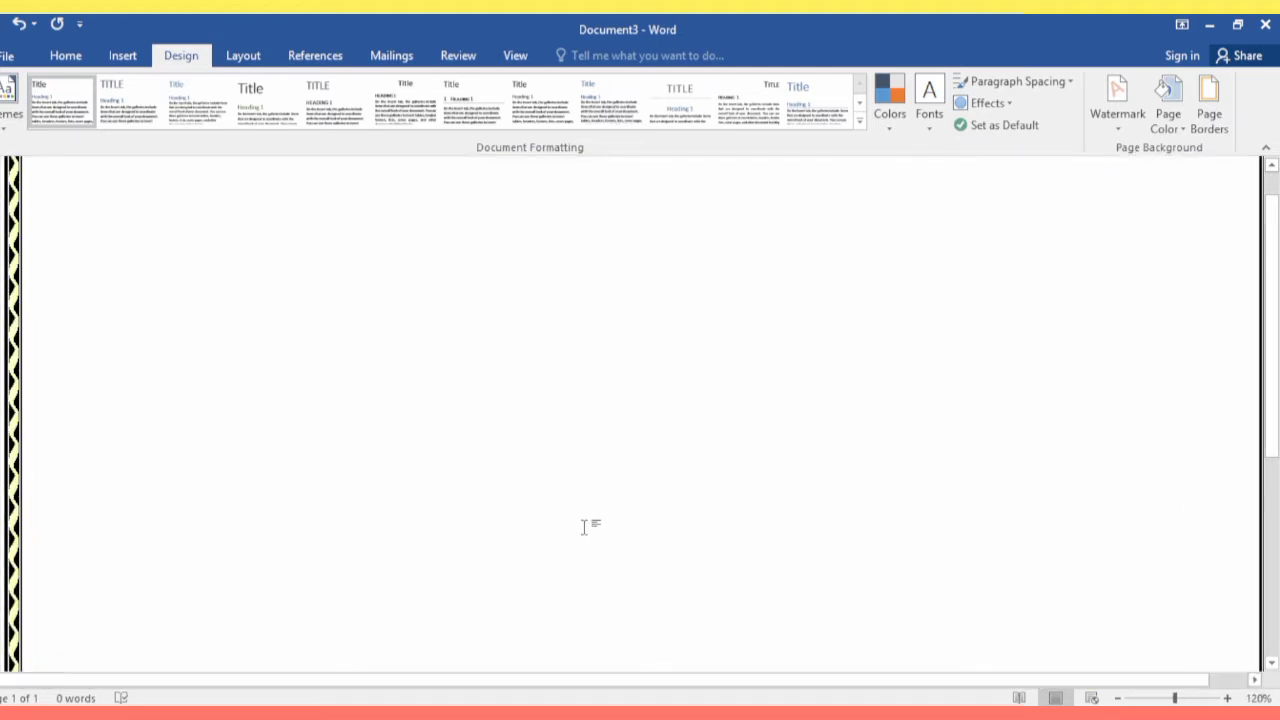
text(cCE)
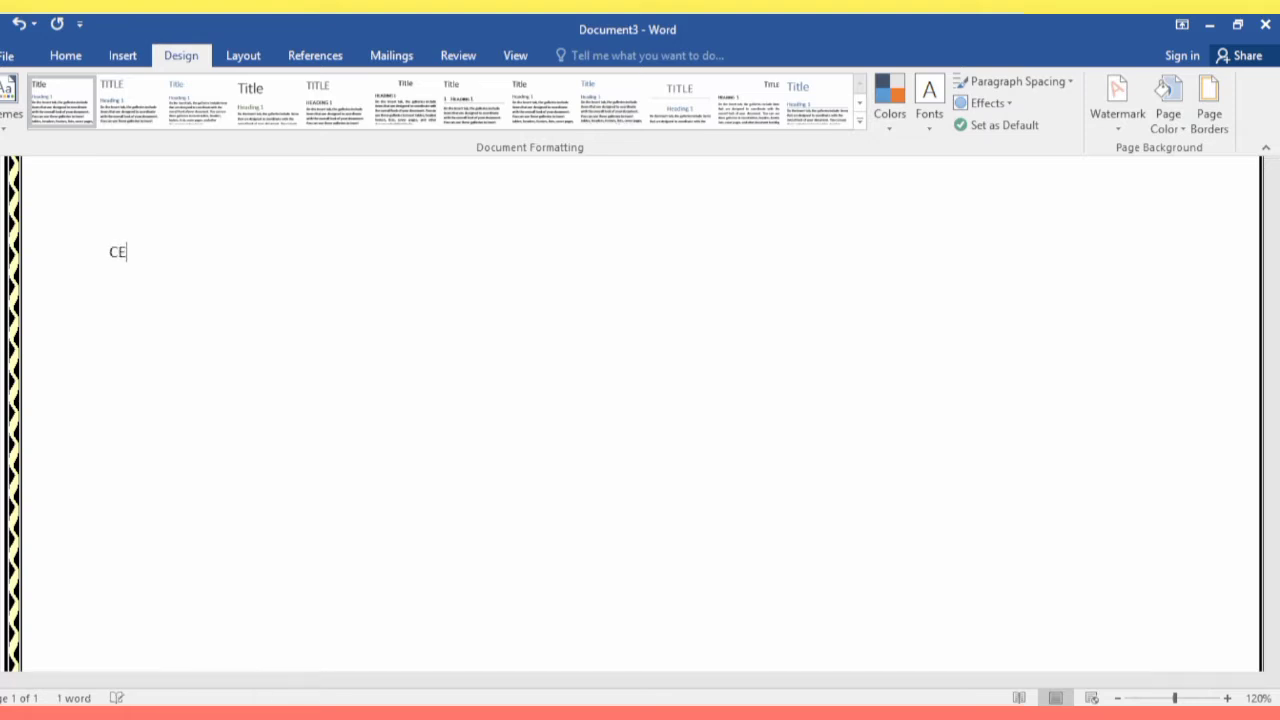
text(T)
key(BackSpace)
text(RT)
text(IFICATE )
text(OF)
key(BackSpace)
text(F)
key(BackSpace)
text(APP)
text(LI)
text(CATIO)
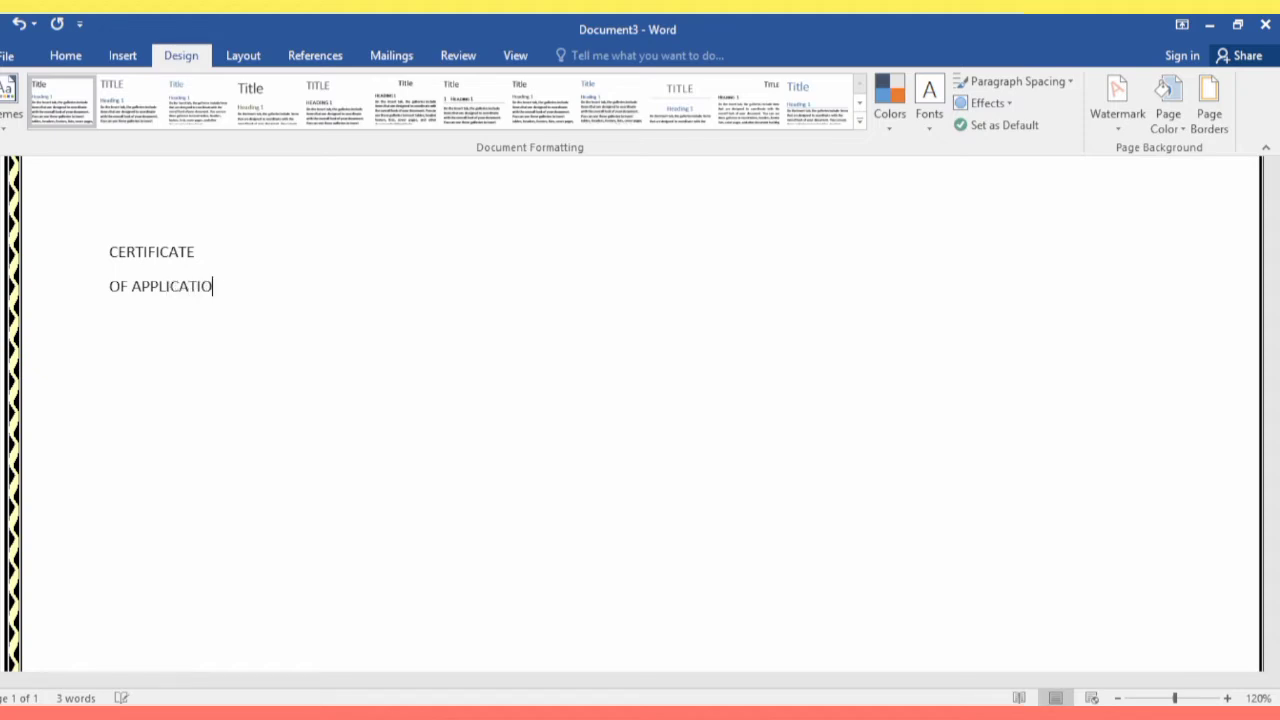
text(N)
key(Return)
Step: Add the line PROUDLY PRSENTED TO, followed by the recipient's name
text(P)
text(ROU)
text(DLY)
text( PR)
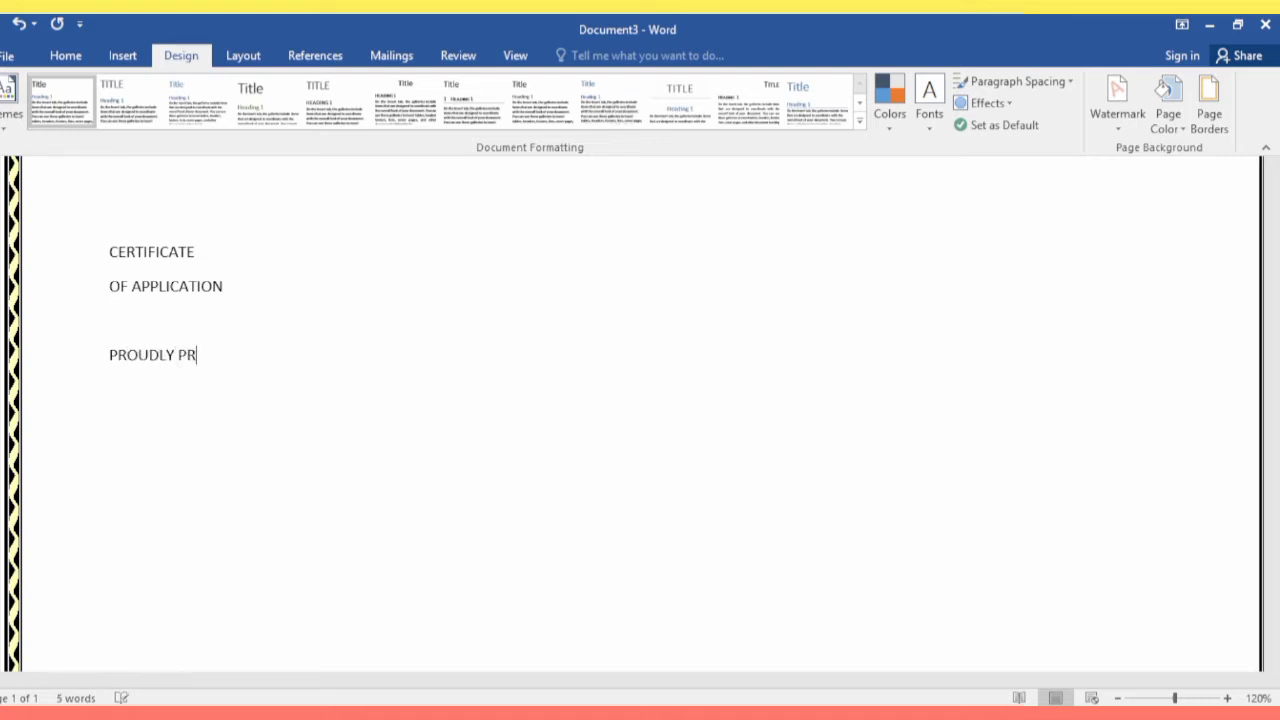
text(SENT)
text(ED T)
text(O)
key(BackSpace)
text(TO)
key(Return)
text(ANI)
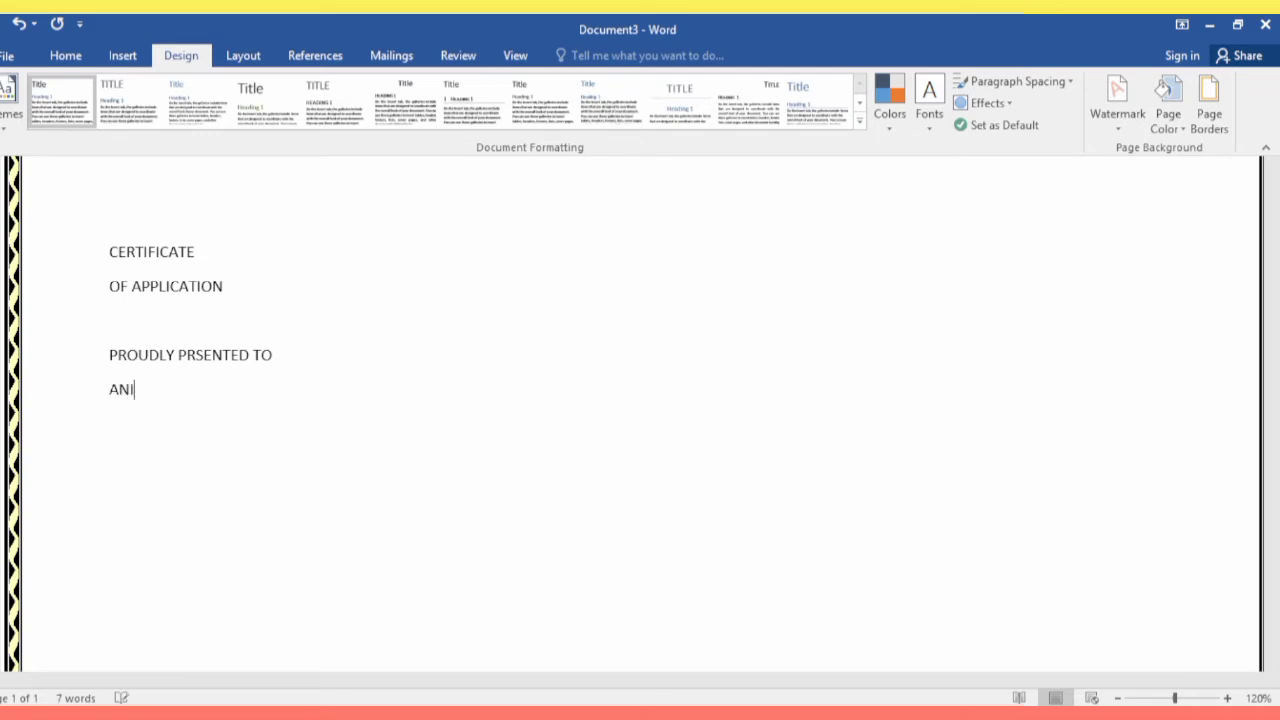
text(RUDDHE )
text(REY ANT)
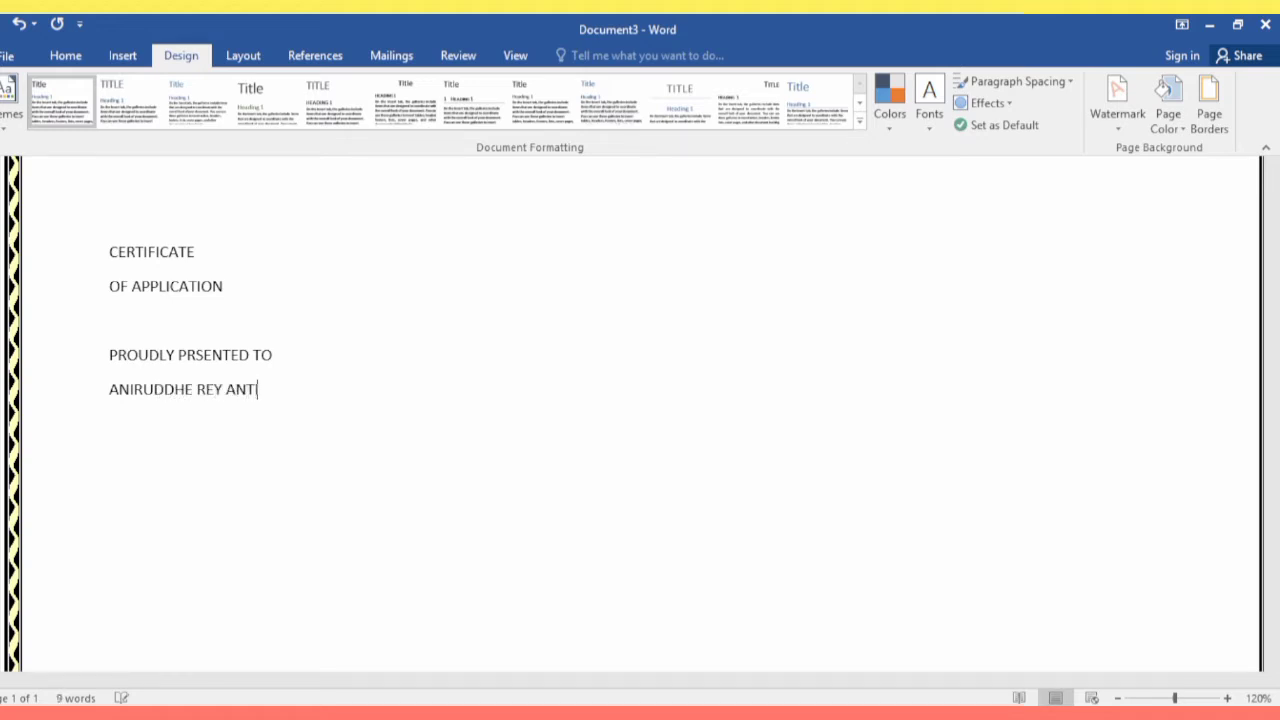
text(IK)
key(Return)
Step: Add the line HAS SUCCESSFULLY COMPLETED THE FOLLOWING COURSE FROM GRAPHICS DESIGN ACDEMY
text(HAS )
text(SU)
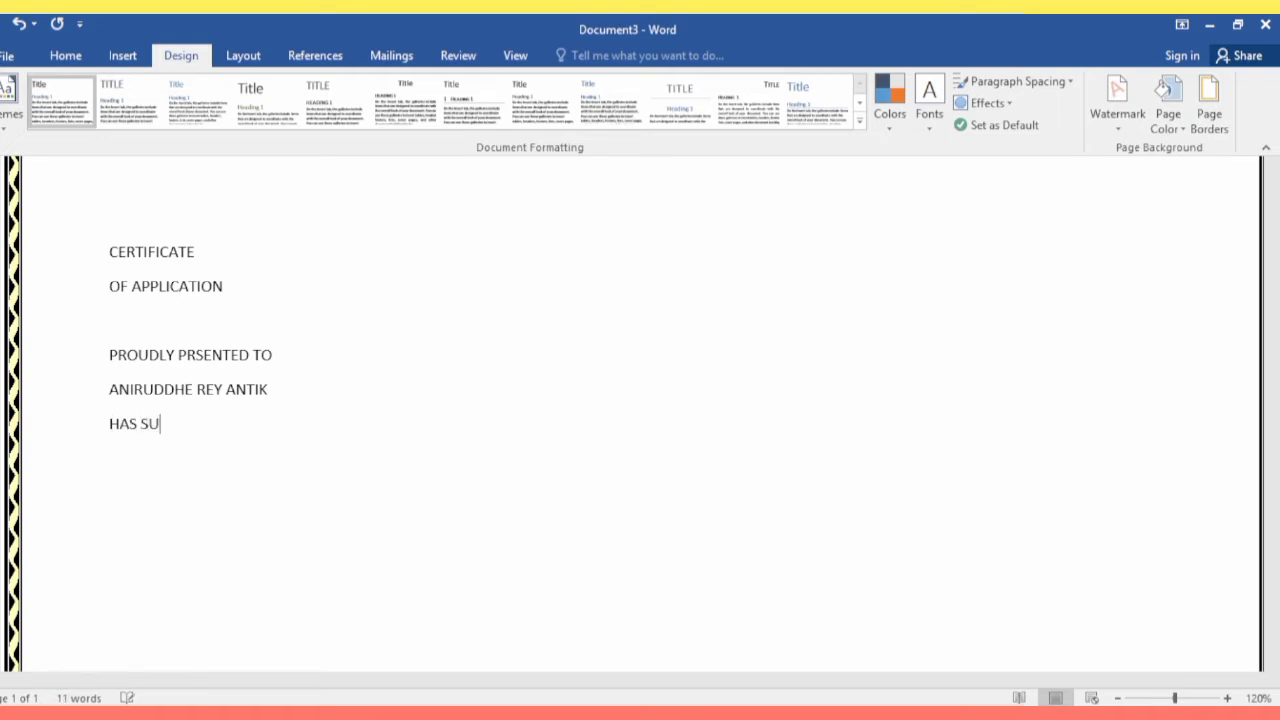
text(CCESSFU)
text(LLY )
text(COMPLE)
text(TE)
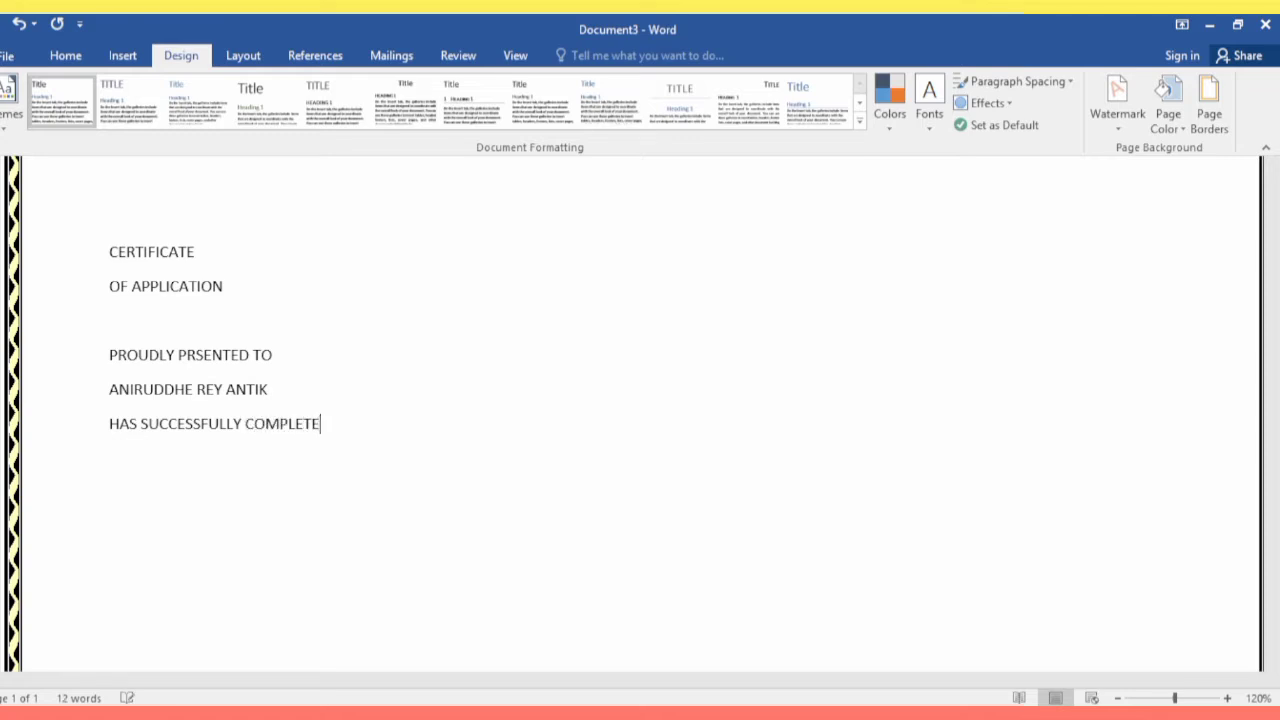
text(D )
text(THE FOLL)
text(OWI)
key(BackSpace)
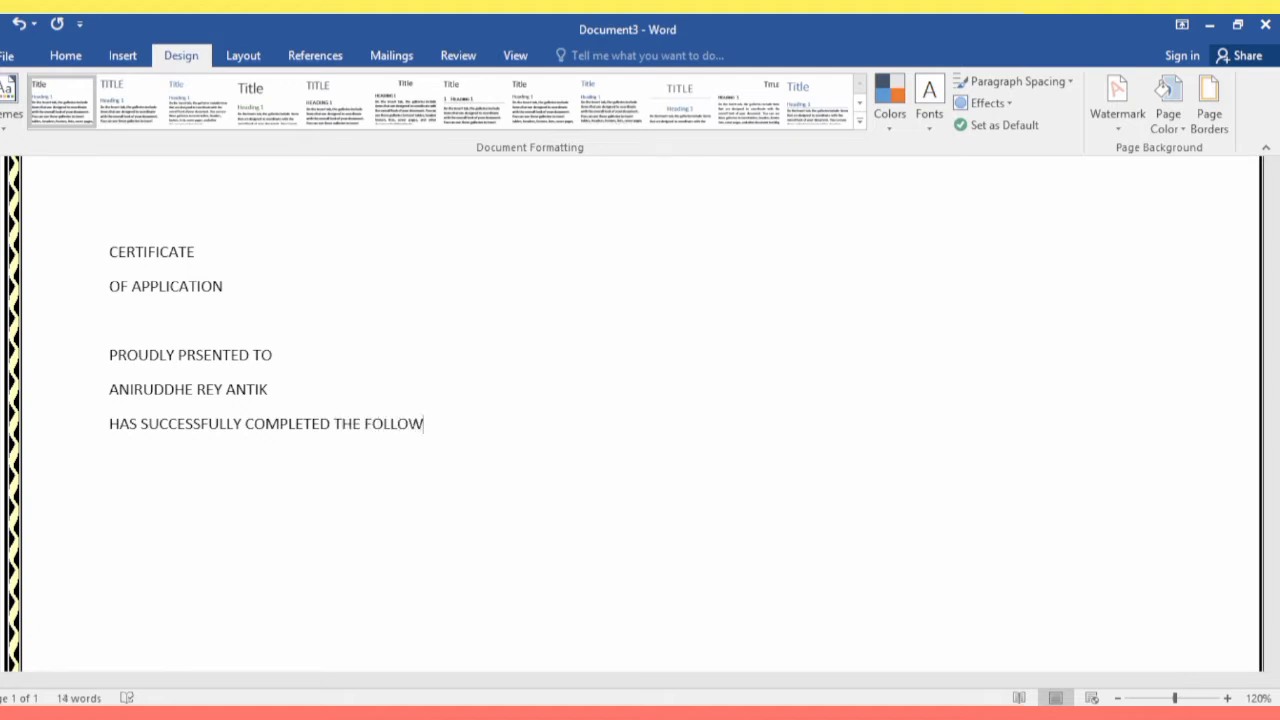
text(ING )
text(COURSE )
text(FROM)
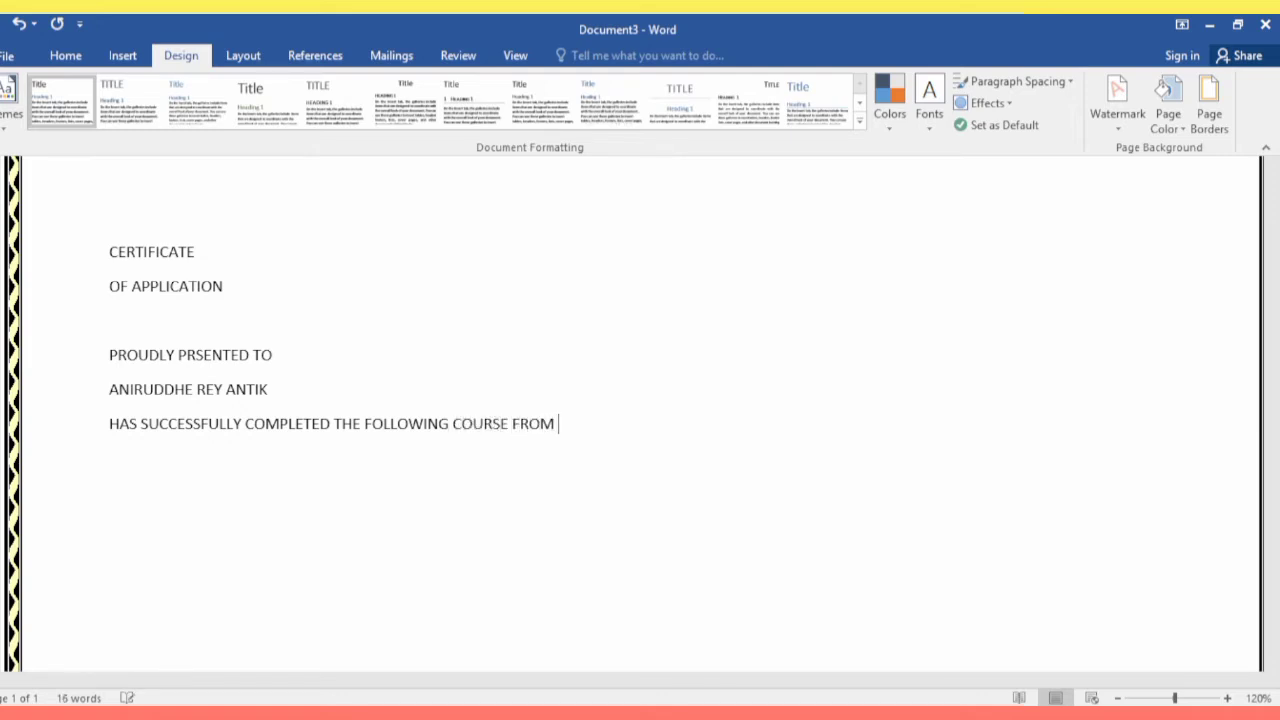
text( G)
text(RA)
text(PHICS )
text(DESIGN )
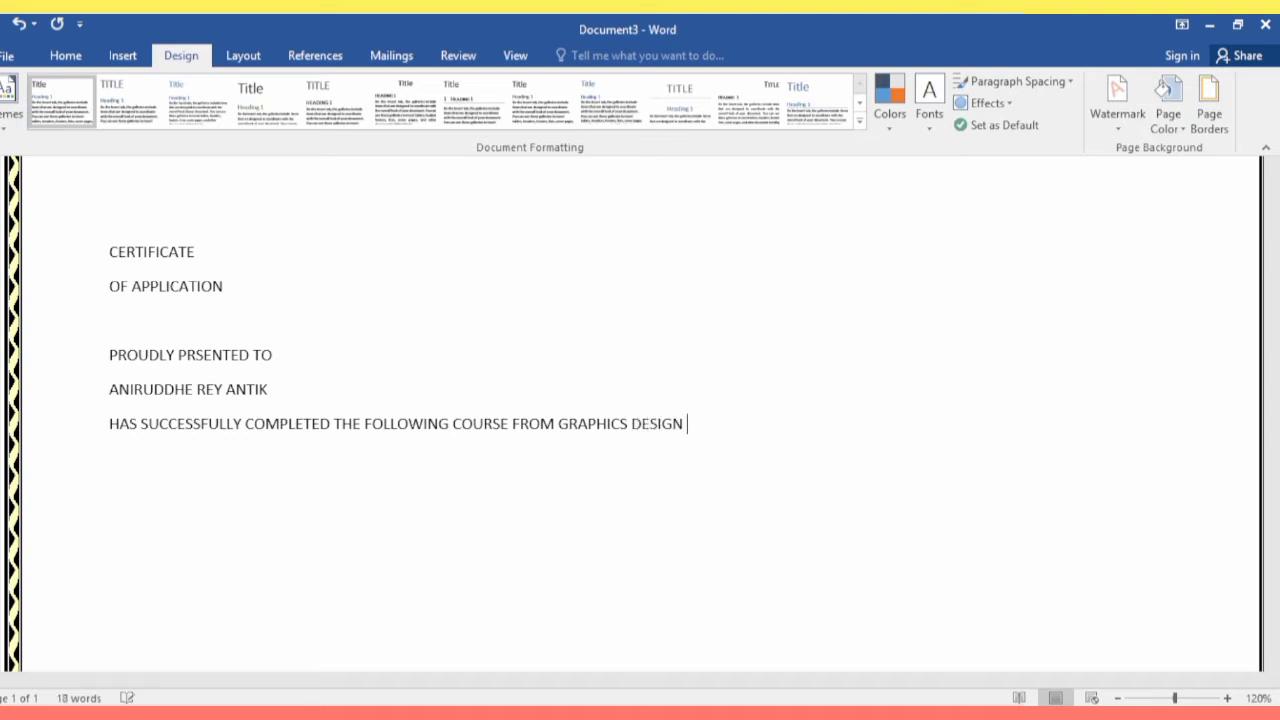
text(A)
text(CDE)
text(MY)
key(Return)
Step: Add the line WE WISH HIM / HER SUCCESS IN LIFE
text(WE WI)
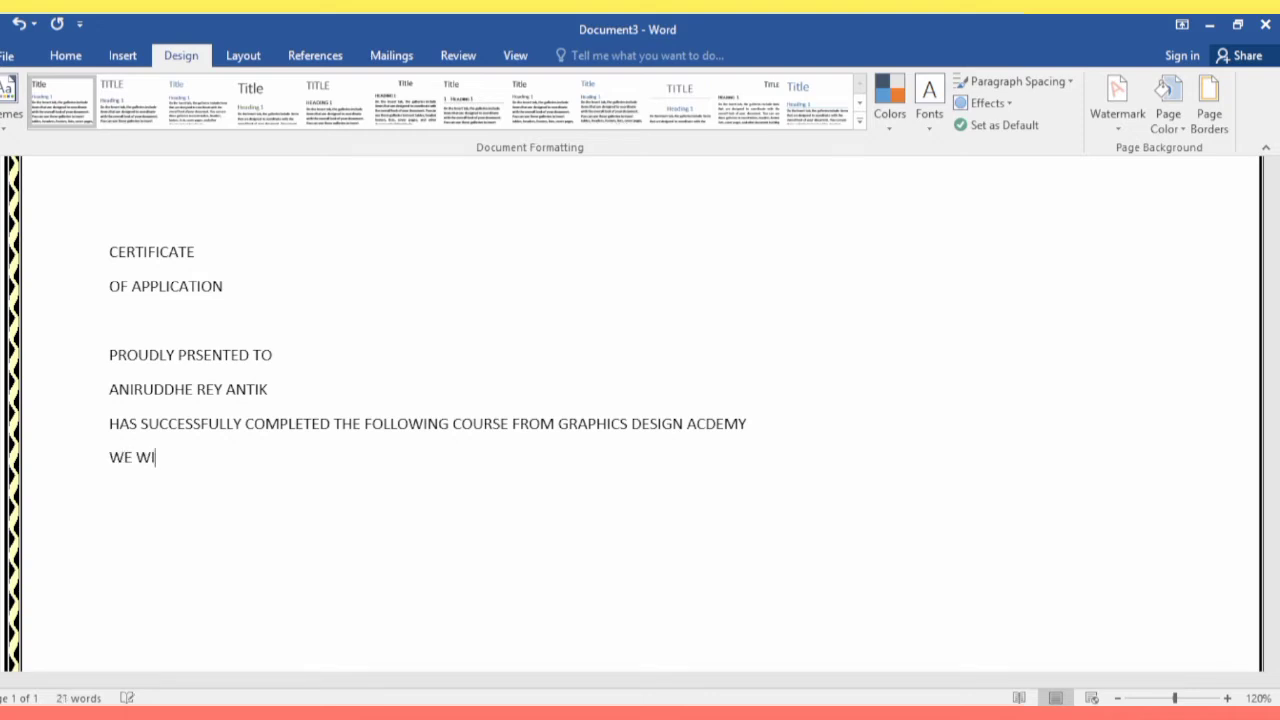
text(SH )
text(HIM)
text( /)
text( HER S)
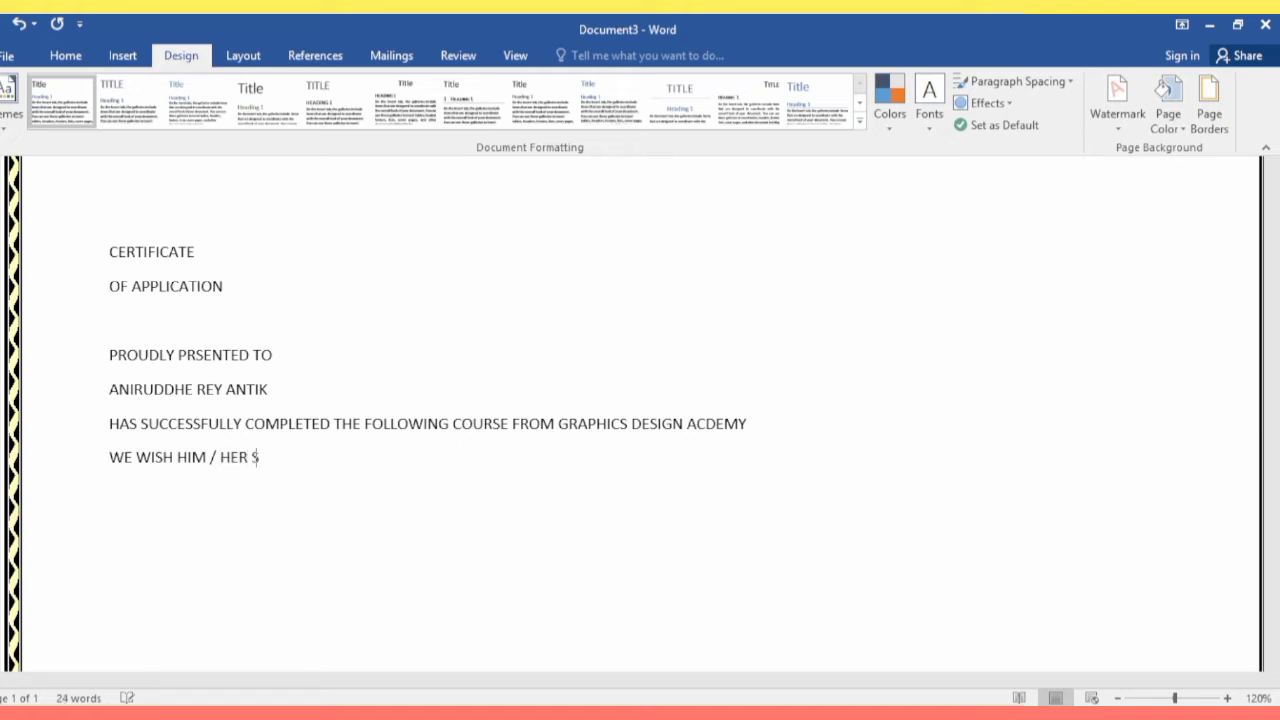
text(UCCESS IN)
text( THE)
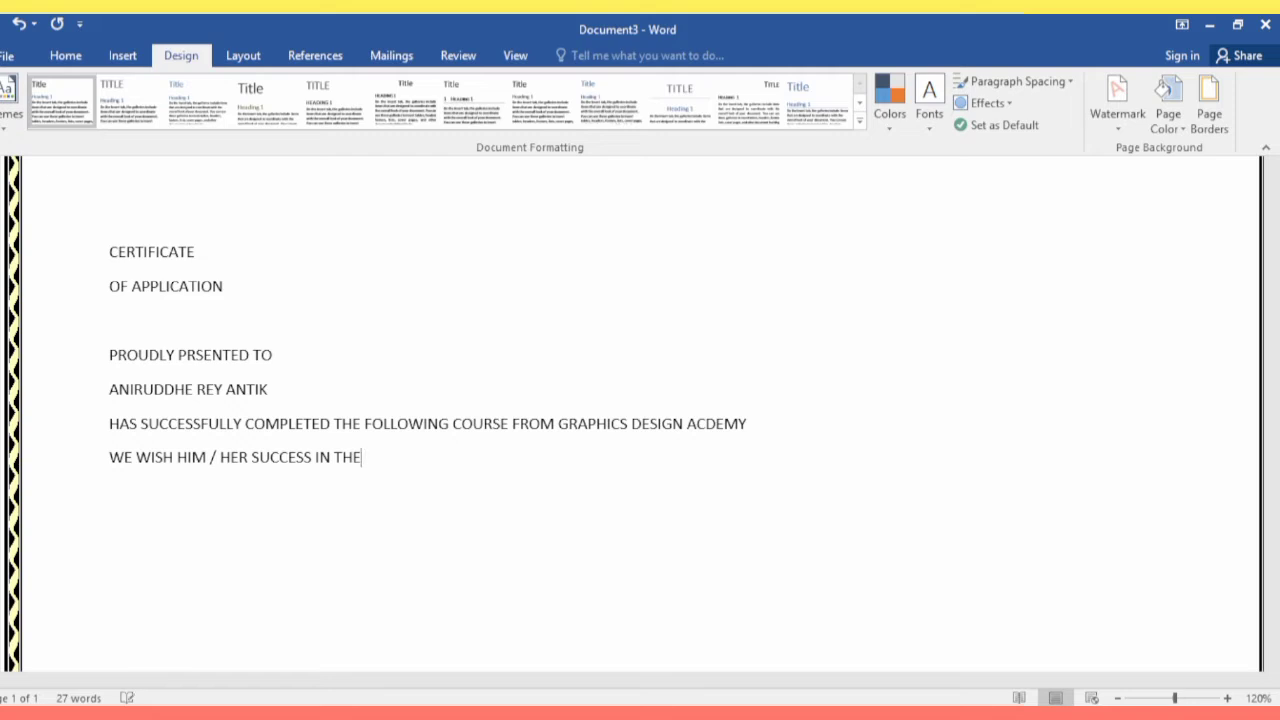
key(BackSpace)
key(BackSpace)
key(BackSpace)
text(LIFE)
text(.)
key(Return)
Step: Add the heading DESCRIPTION OF THE COURSE on its own line
text(DES)
text(CRIPI)
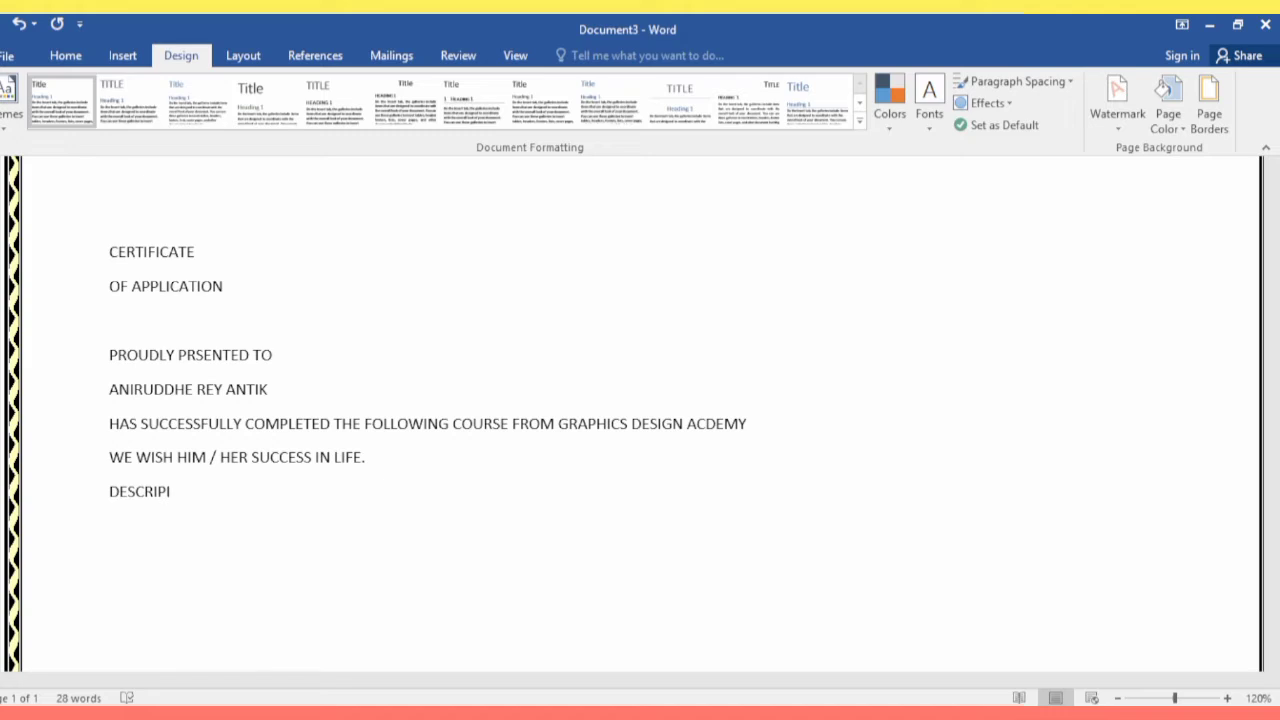
key(BackSpace)
text(TION)
text( OF )
text(THE COURES)
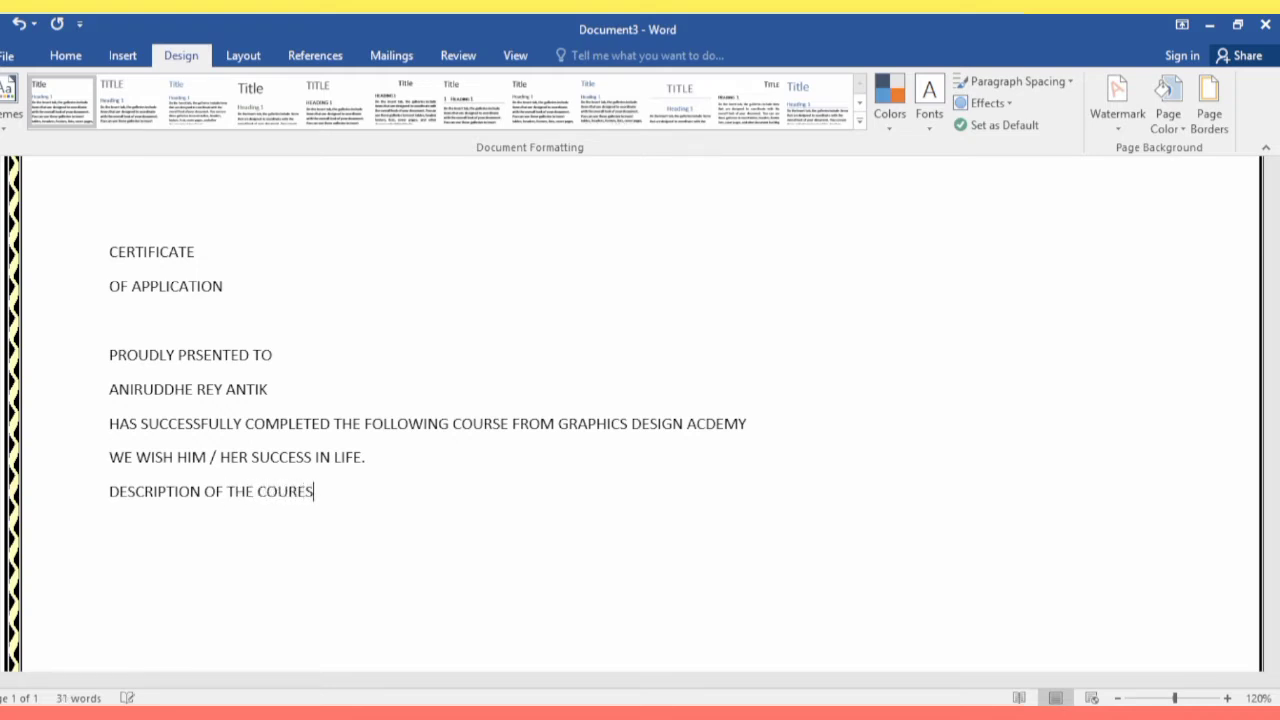
key(BackSpace)
text(SE)
key(Return)
Step: Add CETIFICATE COURSE OF OFFICE APPLICATION, then a line with DATE : 11-11 - 2022 and SIGNATURE
text(CETIFIC)
text(ATE )
text(COURSE OF)
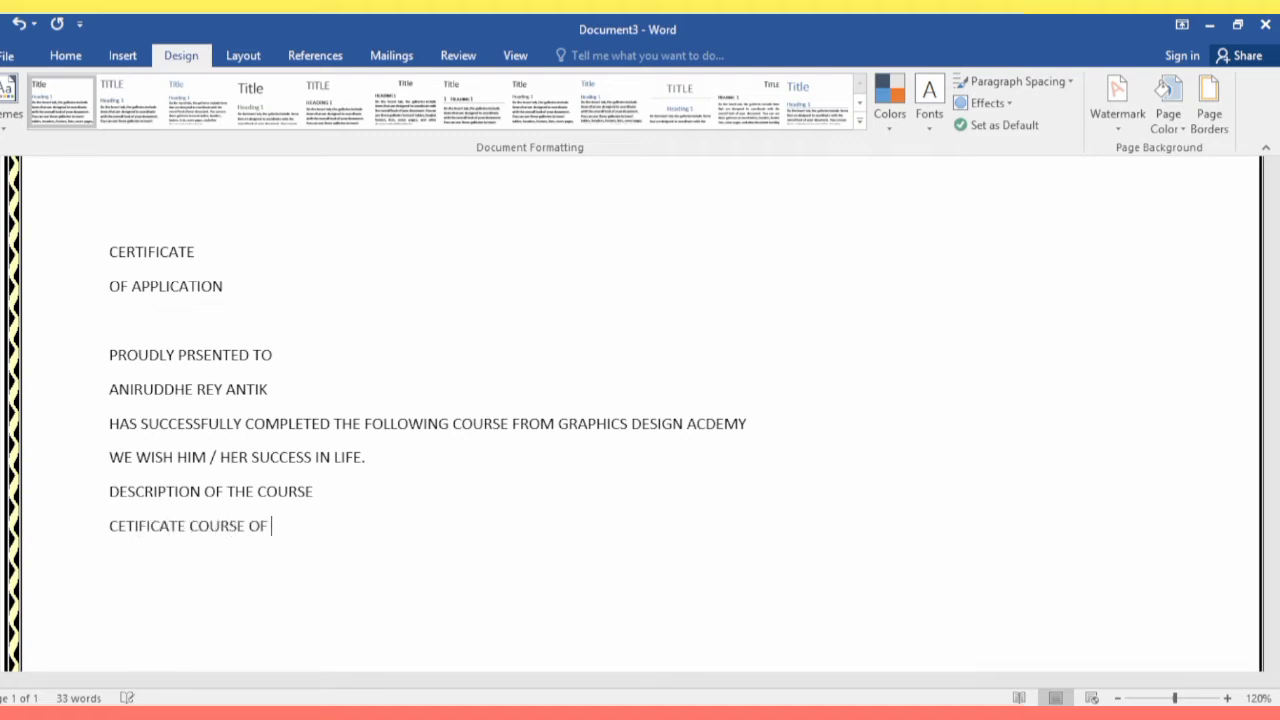
text( OFFI)
text(CE APPLI)
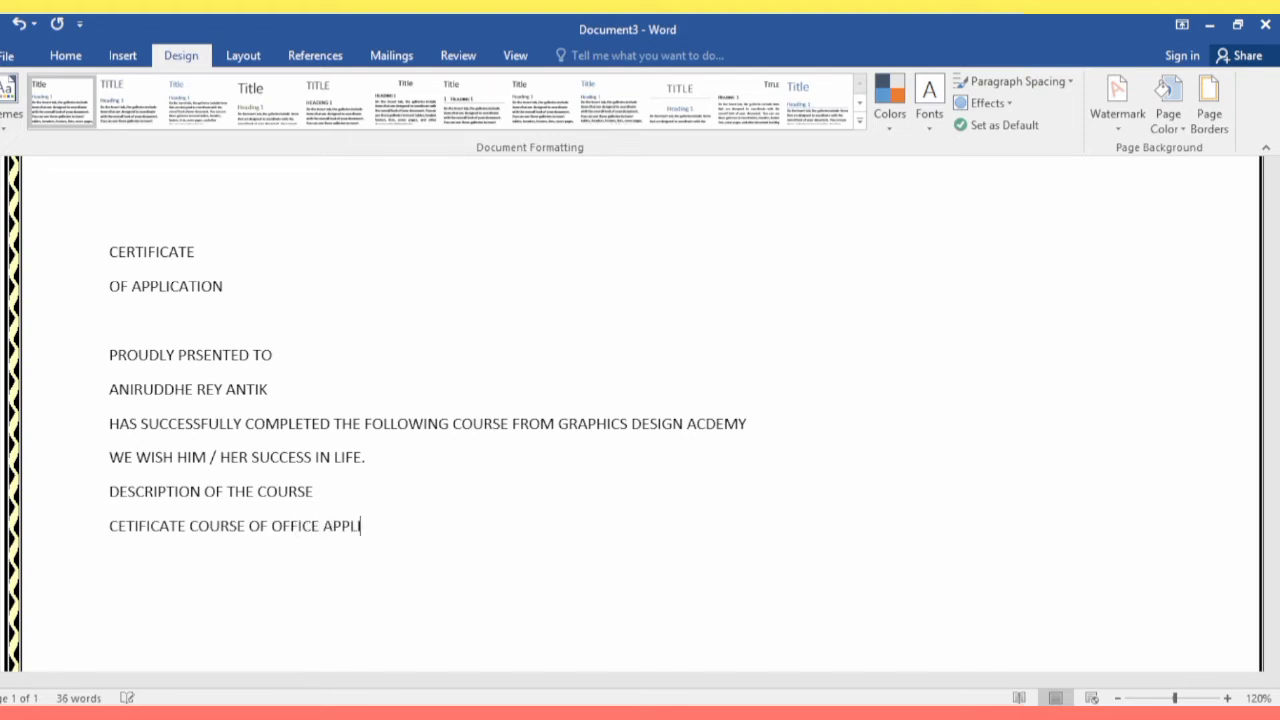
text(CATION)
key(Return)
key(Return)
text(DS)
key(BackSpace)
text(Z)
key(BackSpace)
text(A)
text(TE )
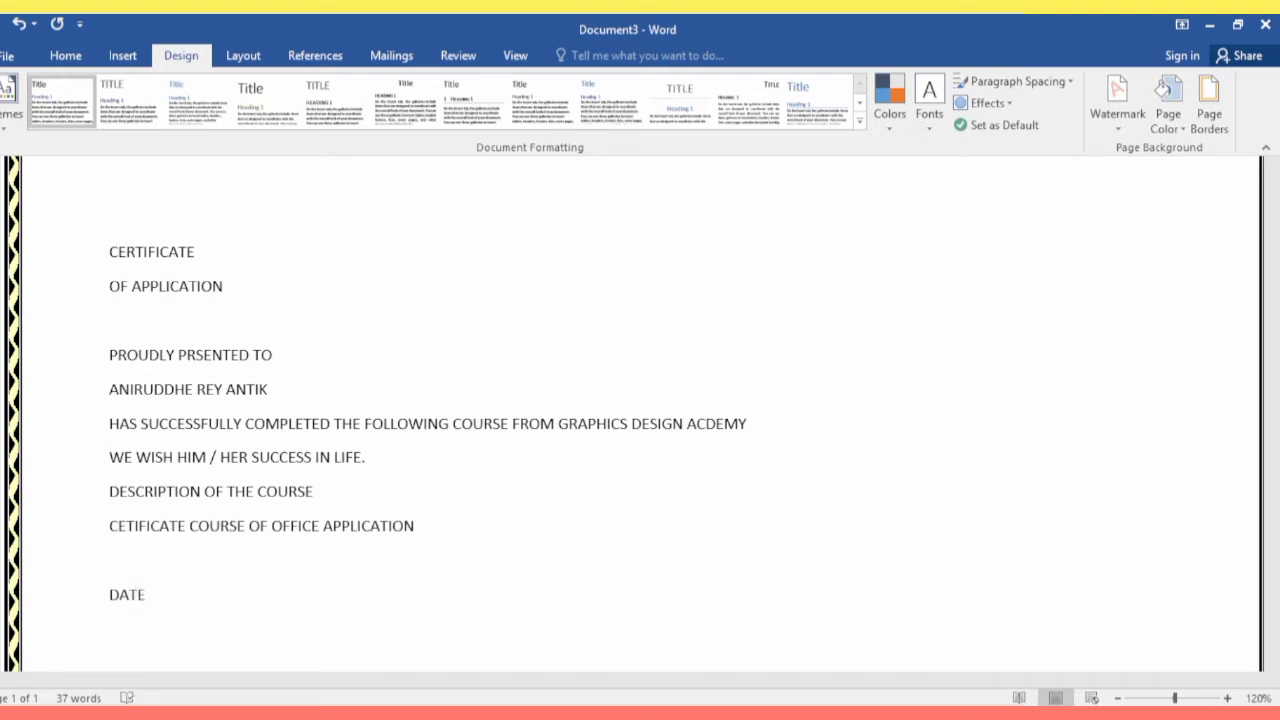
text(:)
text(1)
text(1)
text(-)
text(1)
text(1)
text( -)
text( 202)
text(2)
text(S)
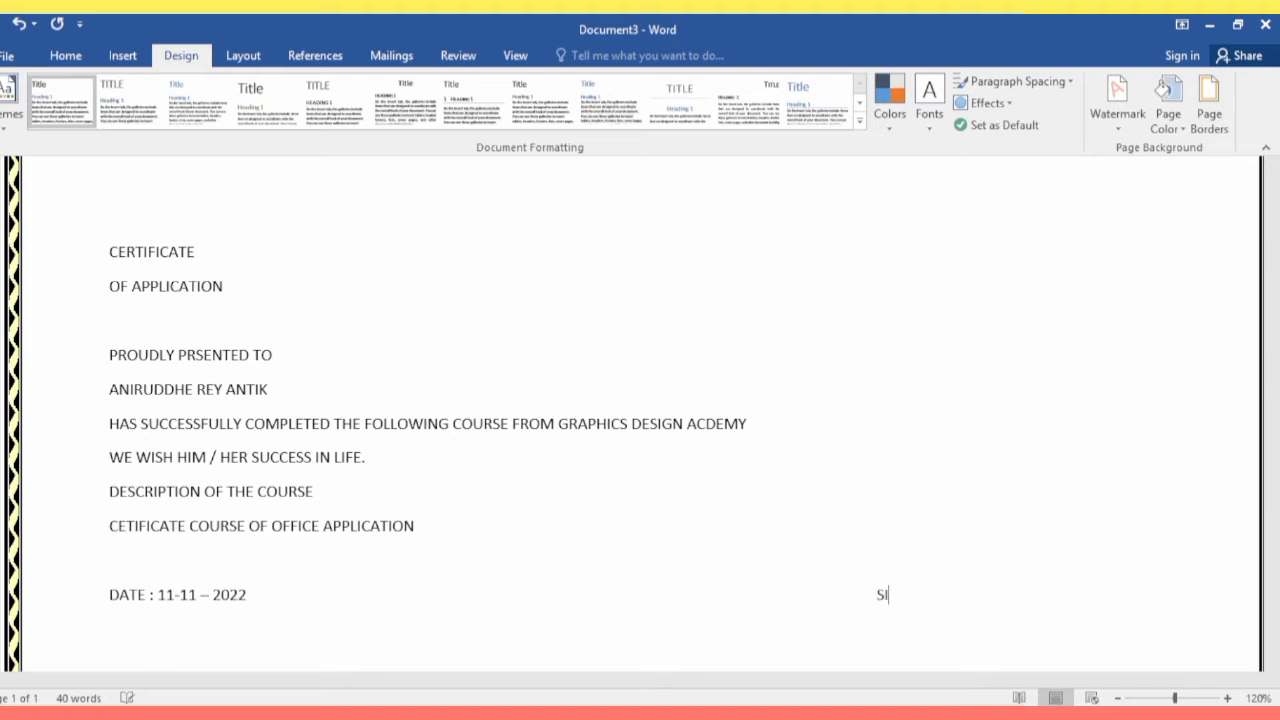
text(IGNATURE)
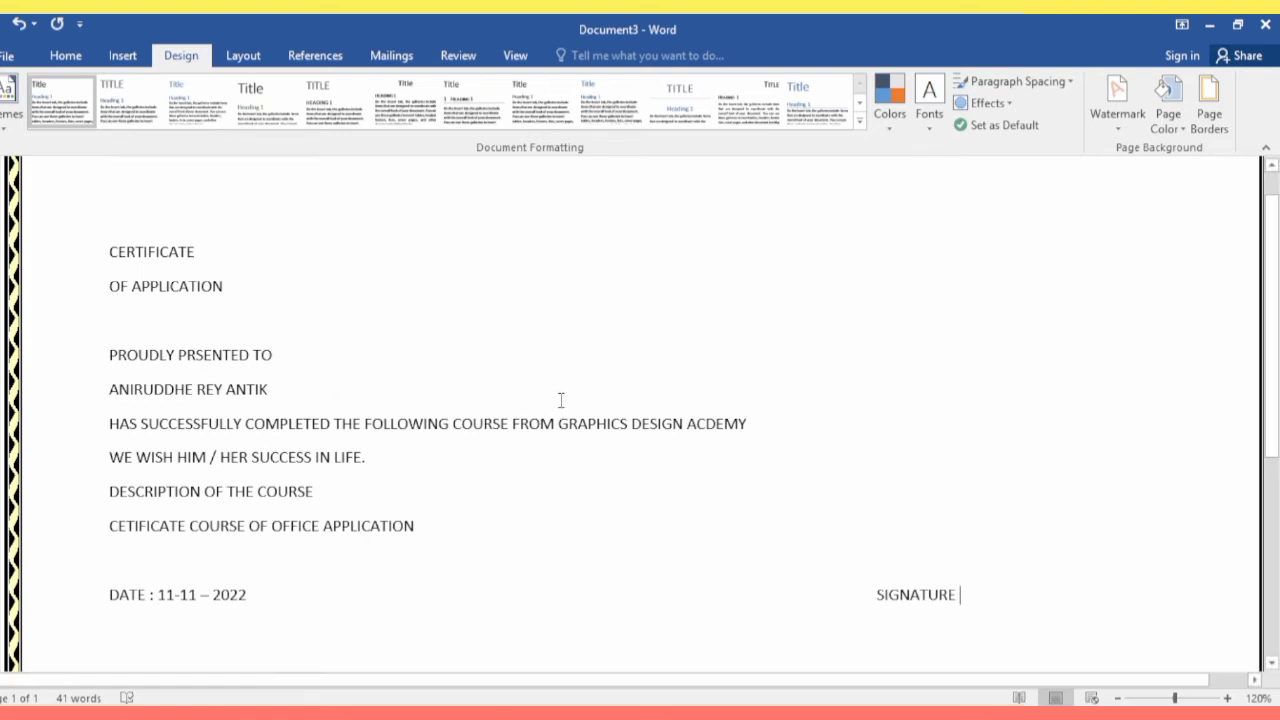
Step: Center the CERTIFICATE and OF APPLICATION title lines and enlarge their font
ctrl+scroll(540, 389, down, 3)
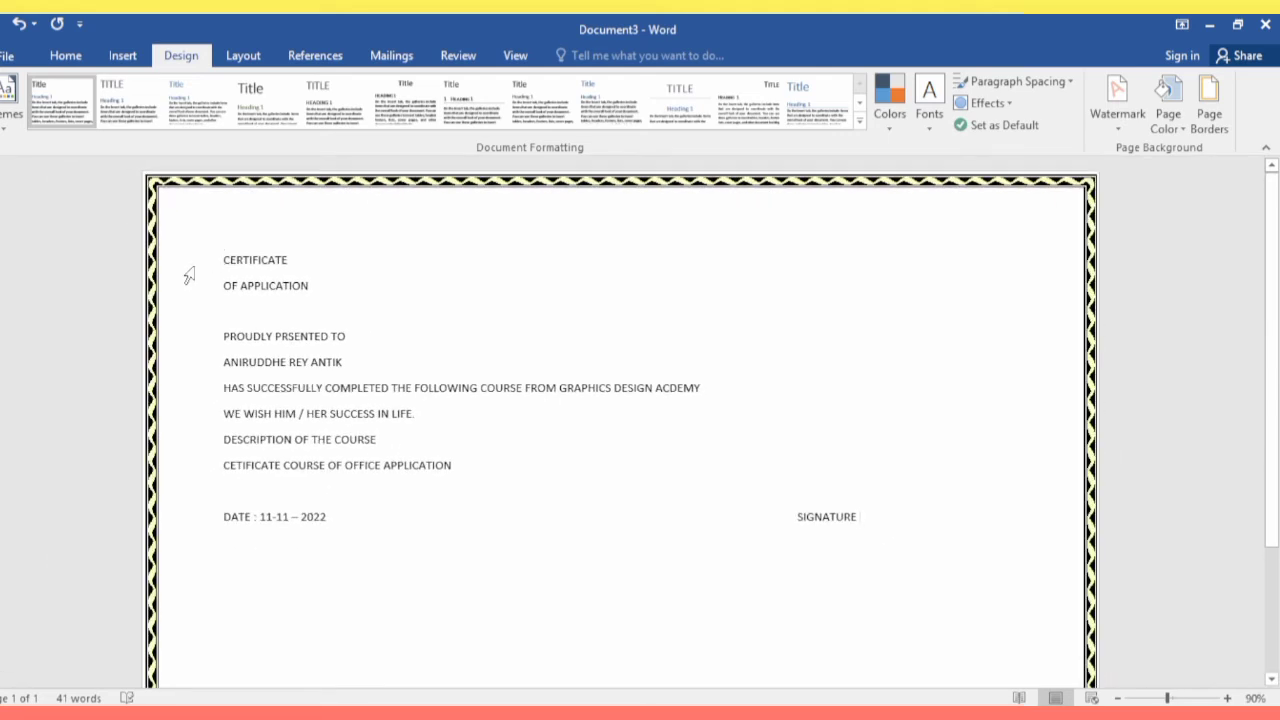
drag(188, 262, 194, 288)
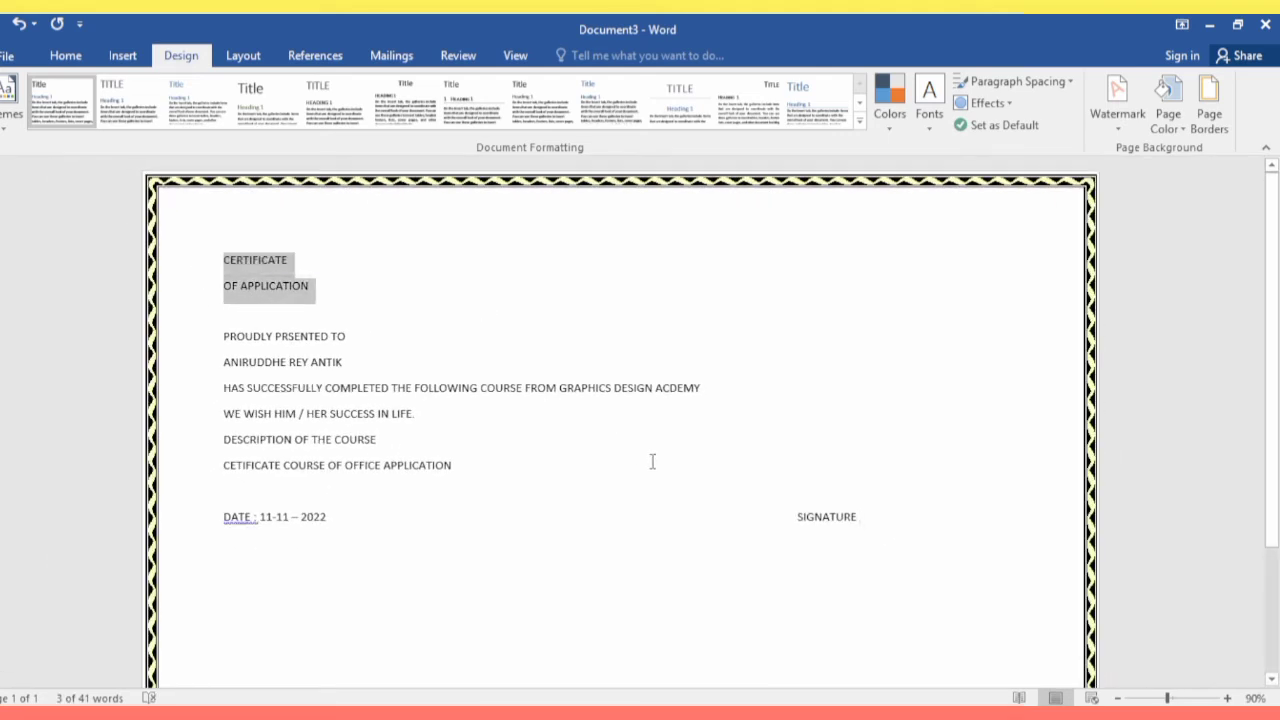
click(65, 56)
click(416, 119)
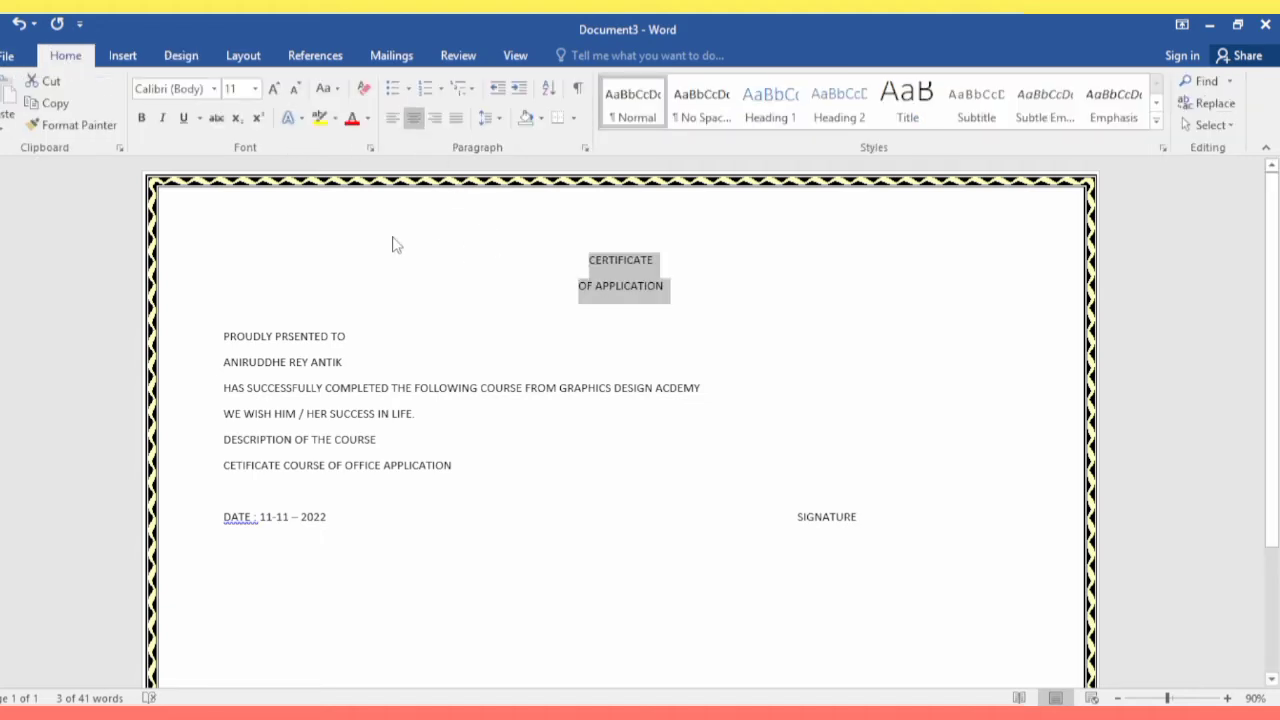
click(271, 92)
click(273, 92)
click(273, 92)
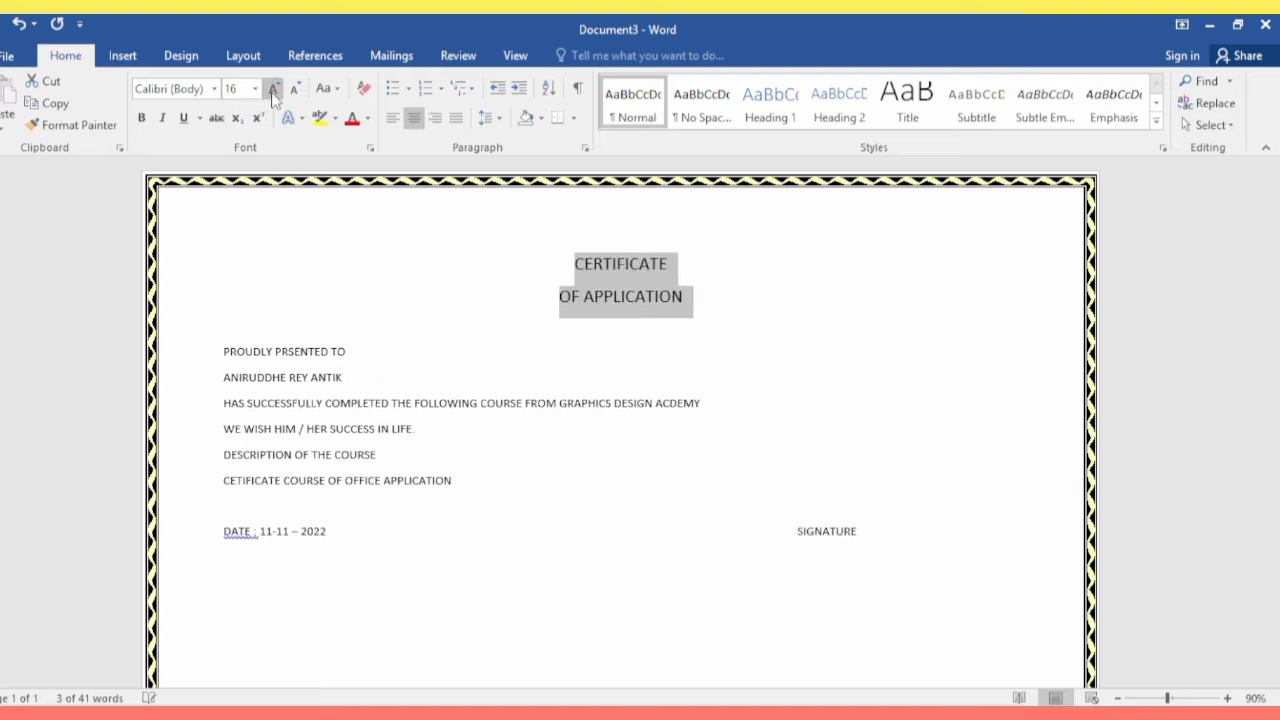
click(274, 92)
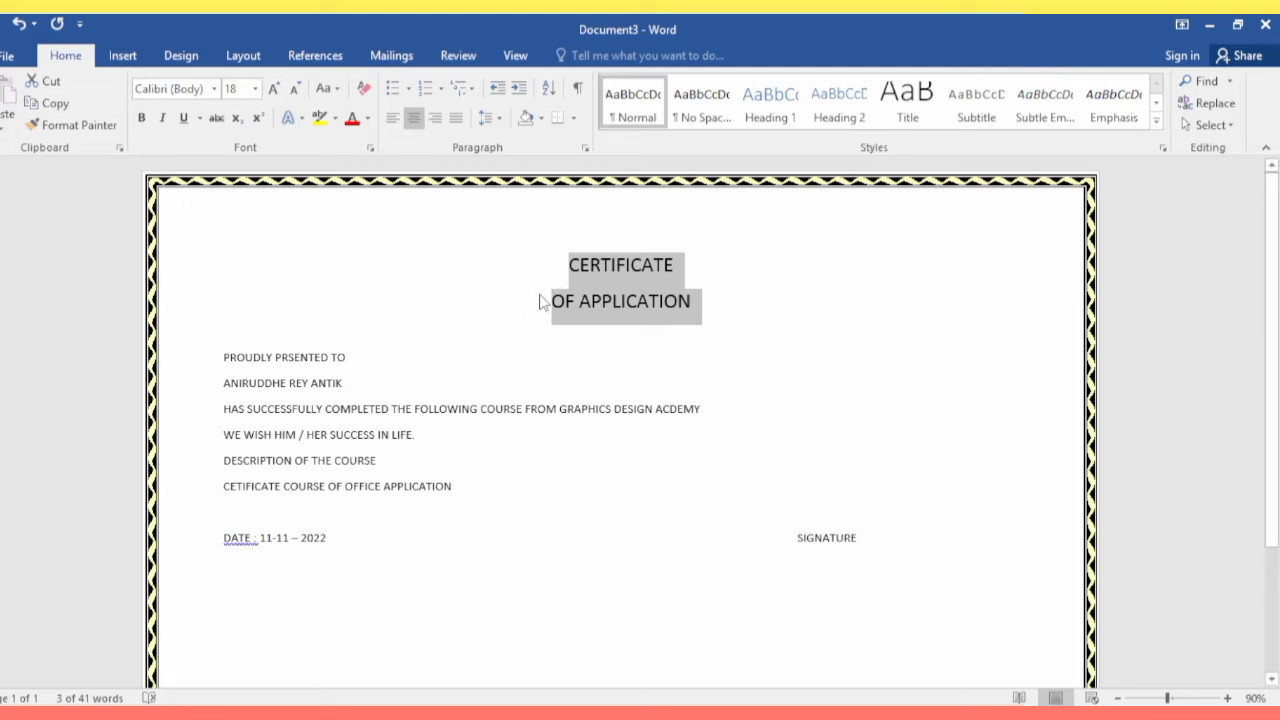
Step: Make both title lines bold and grow them to 26 pt
click(564, 284)
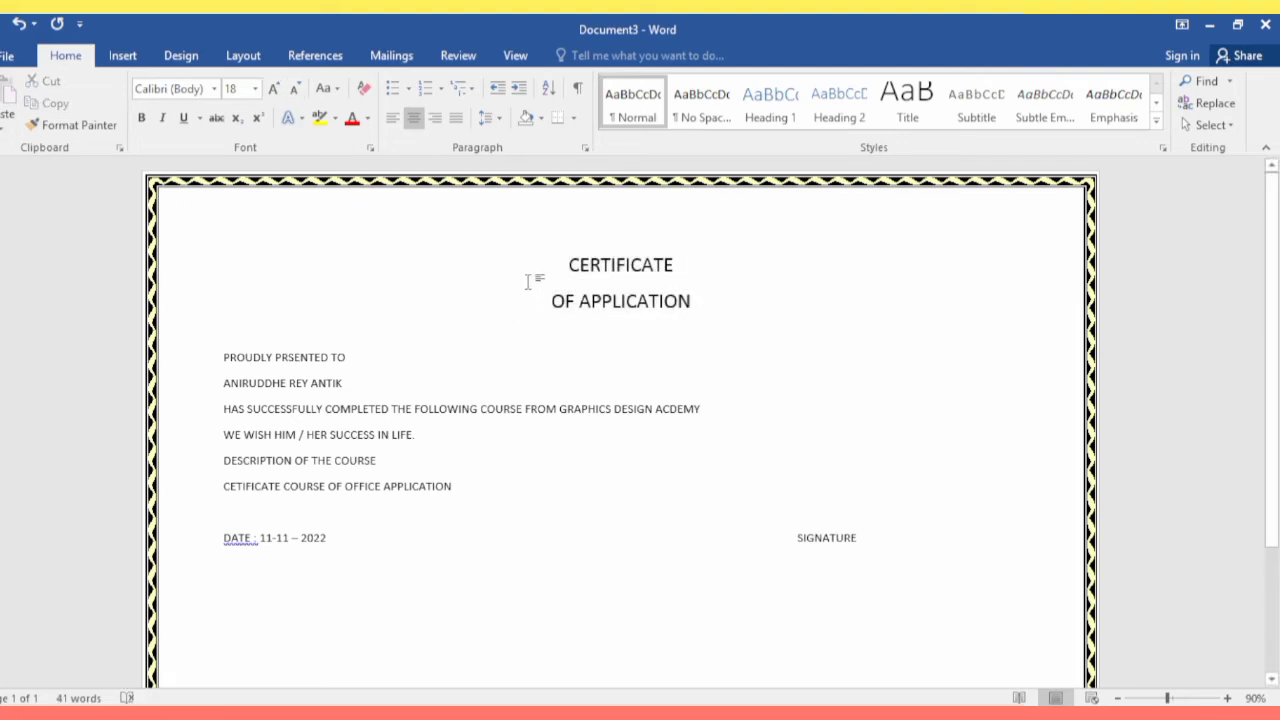
drag(527, 283, 690, 305)
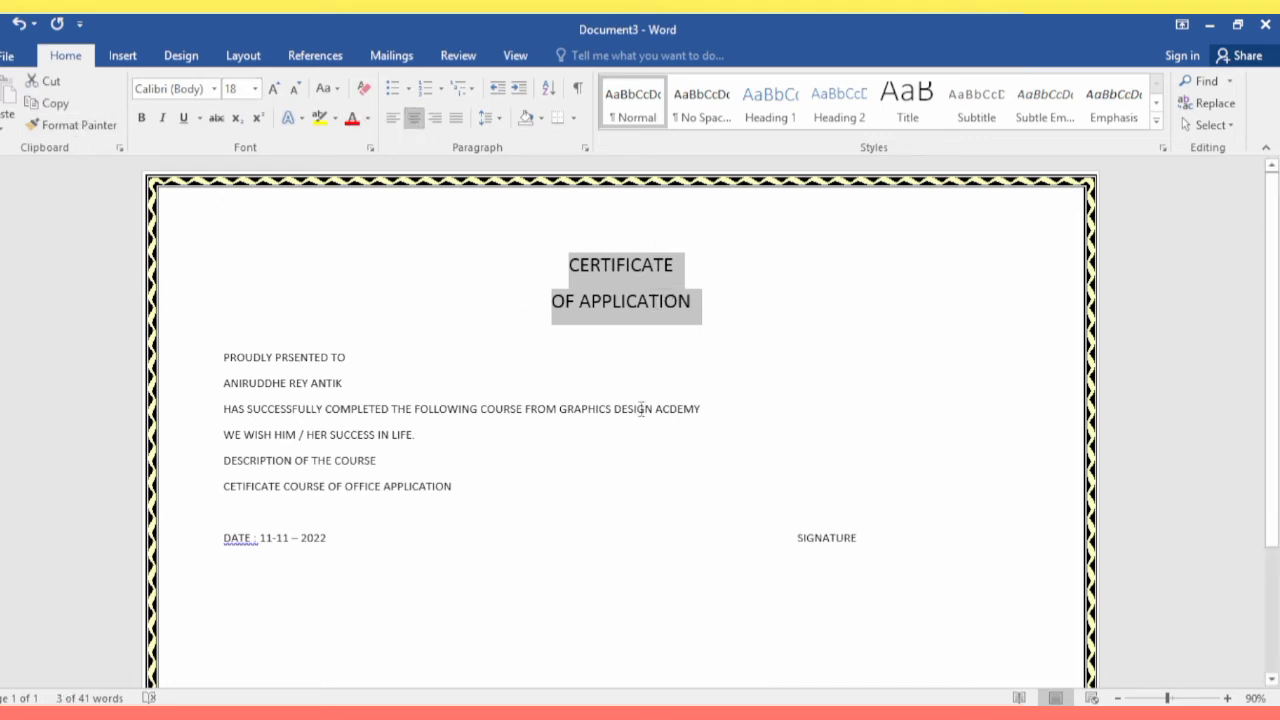
click(141, 118)
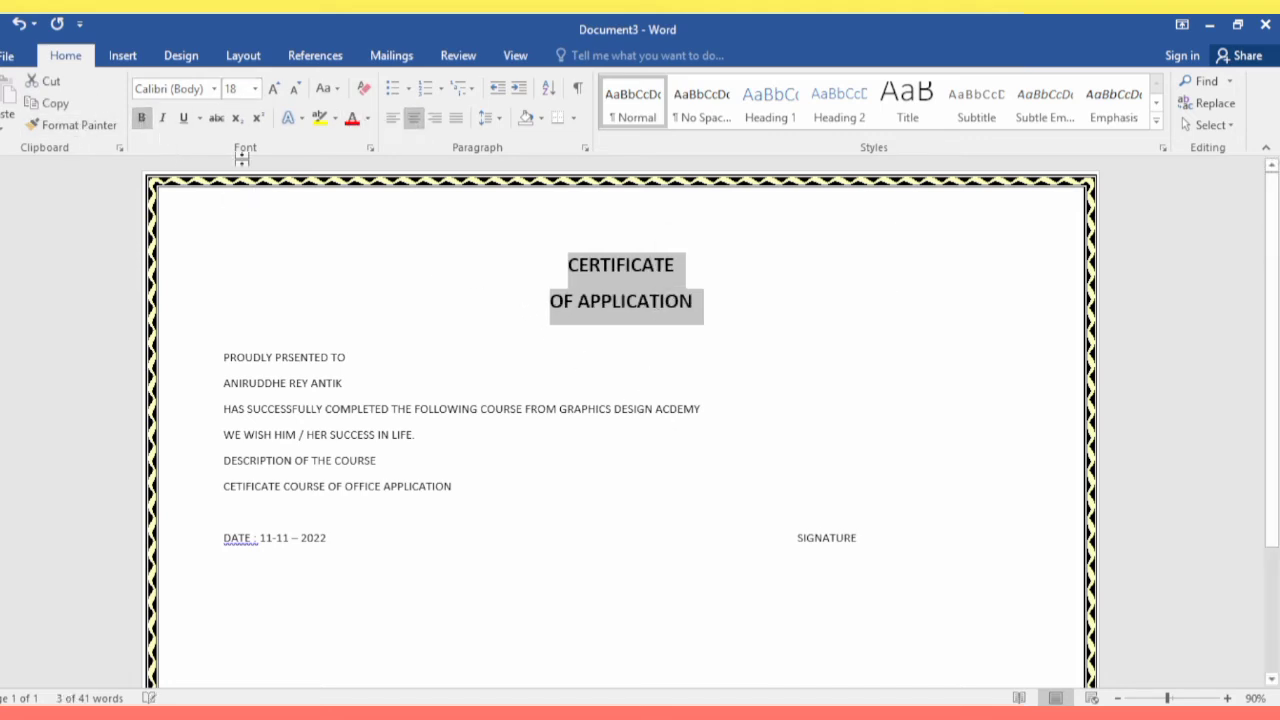
click(272, 89)
click(272, 89)
click(272, 89)
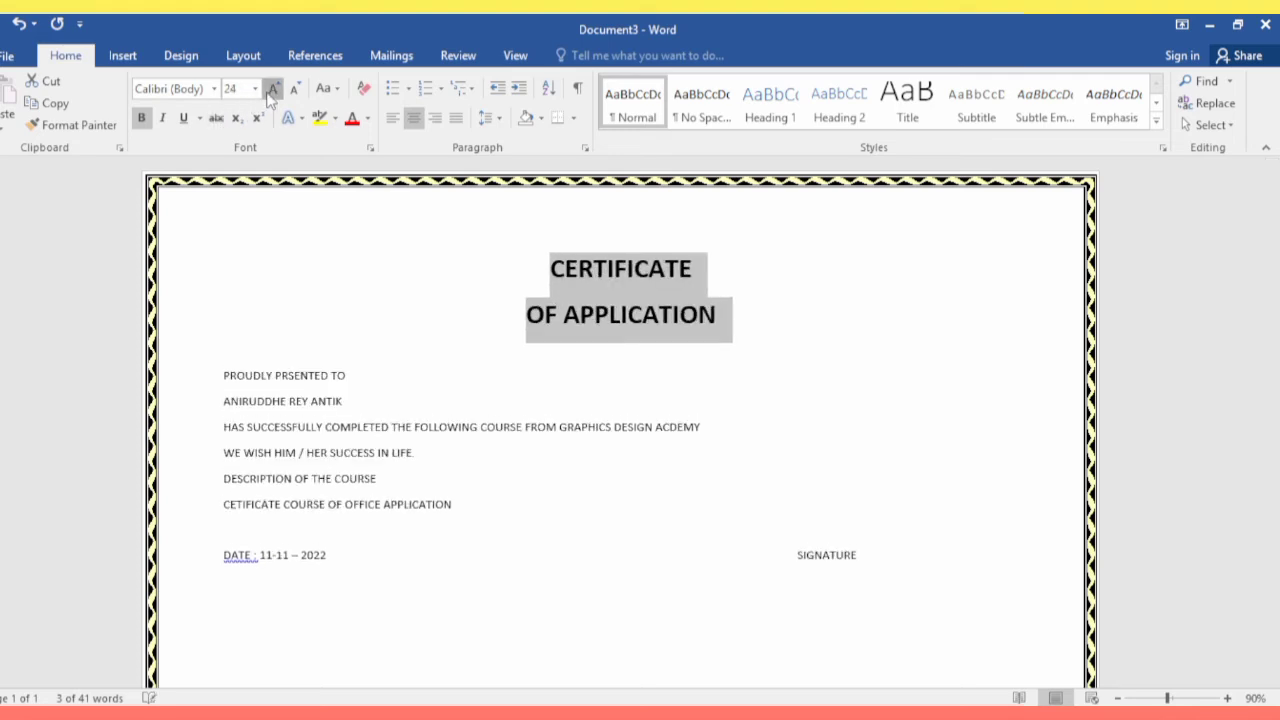
click(272, 89)
click(558, 318)
drag(540, 269, 723, 258)
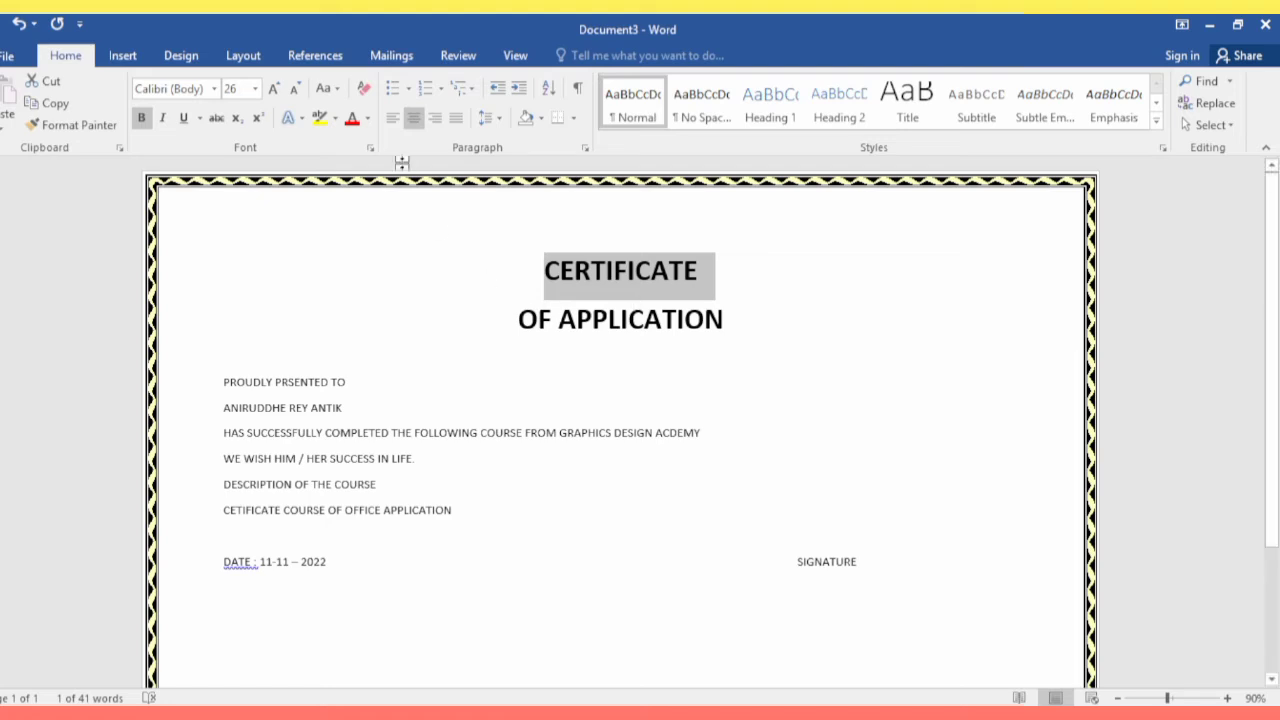
Step: Format CERTIFICATE as 48 pt Algerian in dark blue
click(273, 88)
click(273, 88)
click(273, 88)
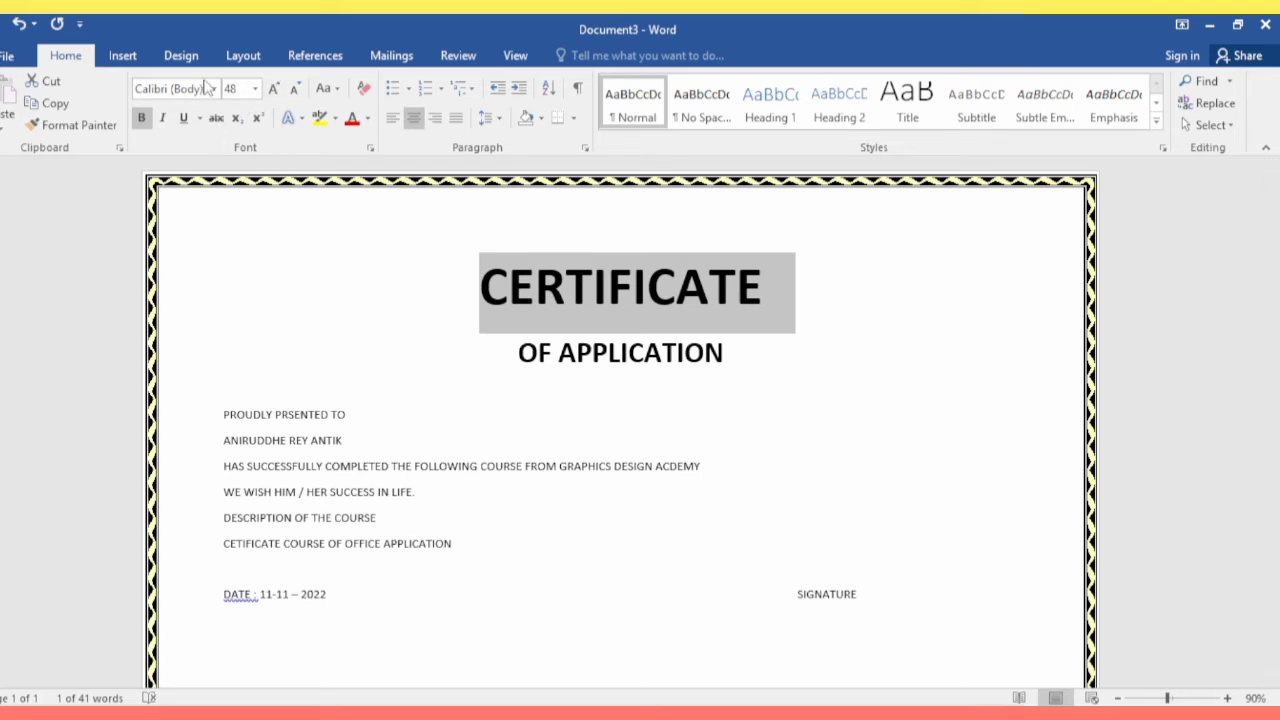
click(213, 88)
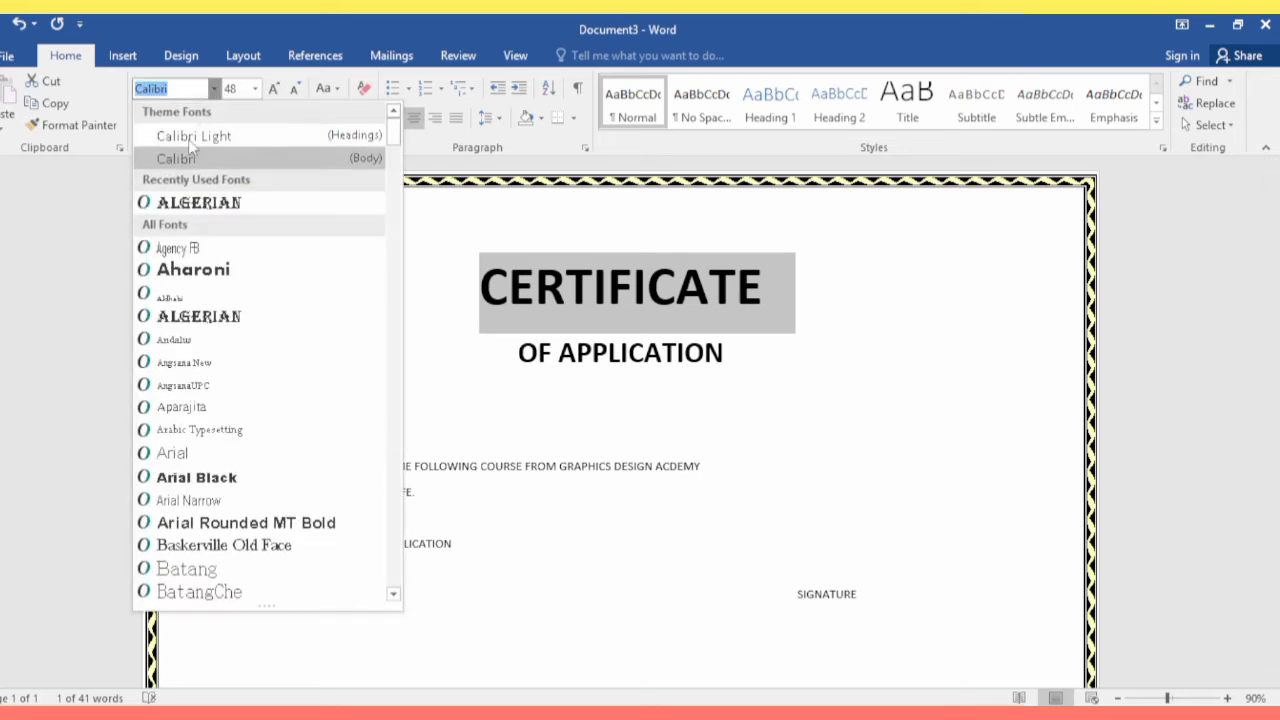
click(195, 204)
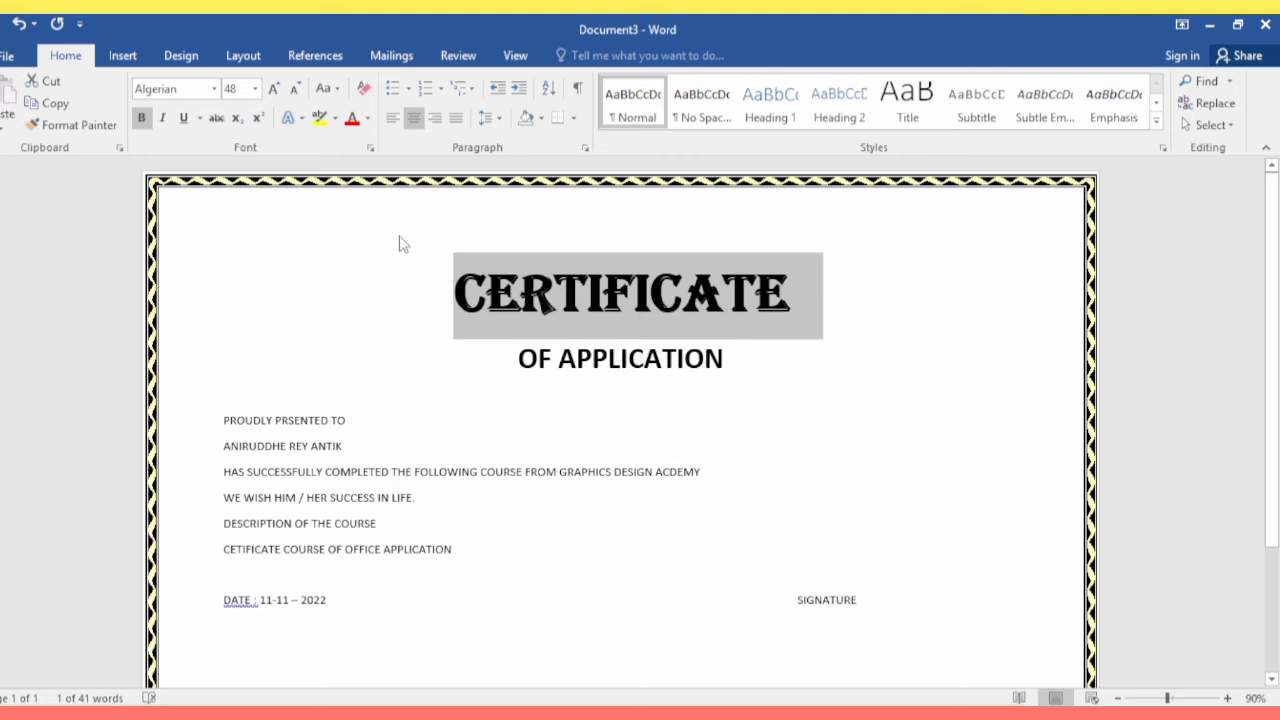
click(368, 118)
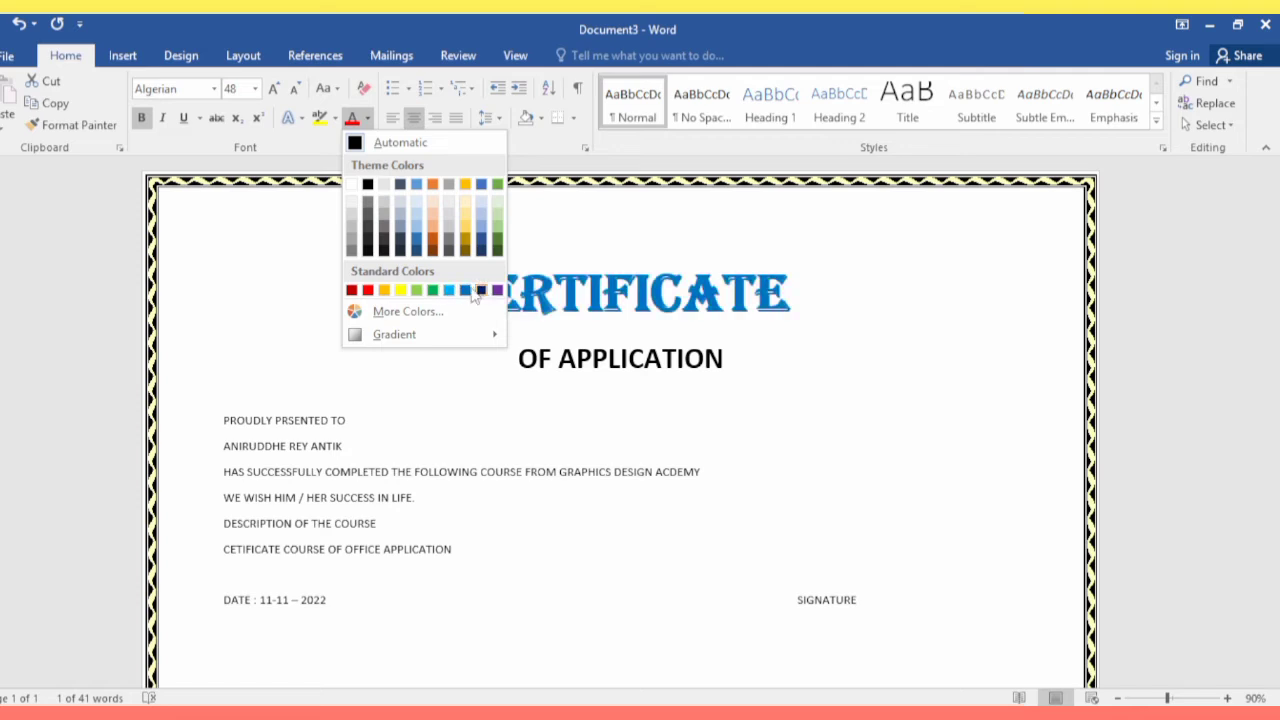
click(479, 291)
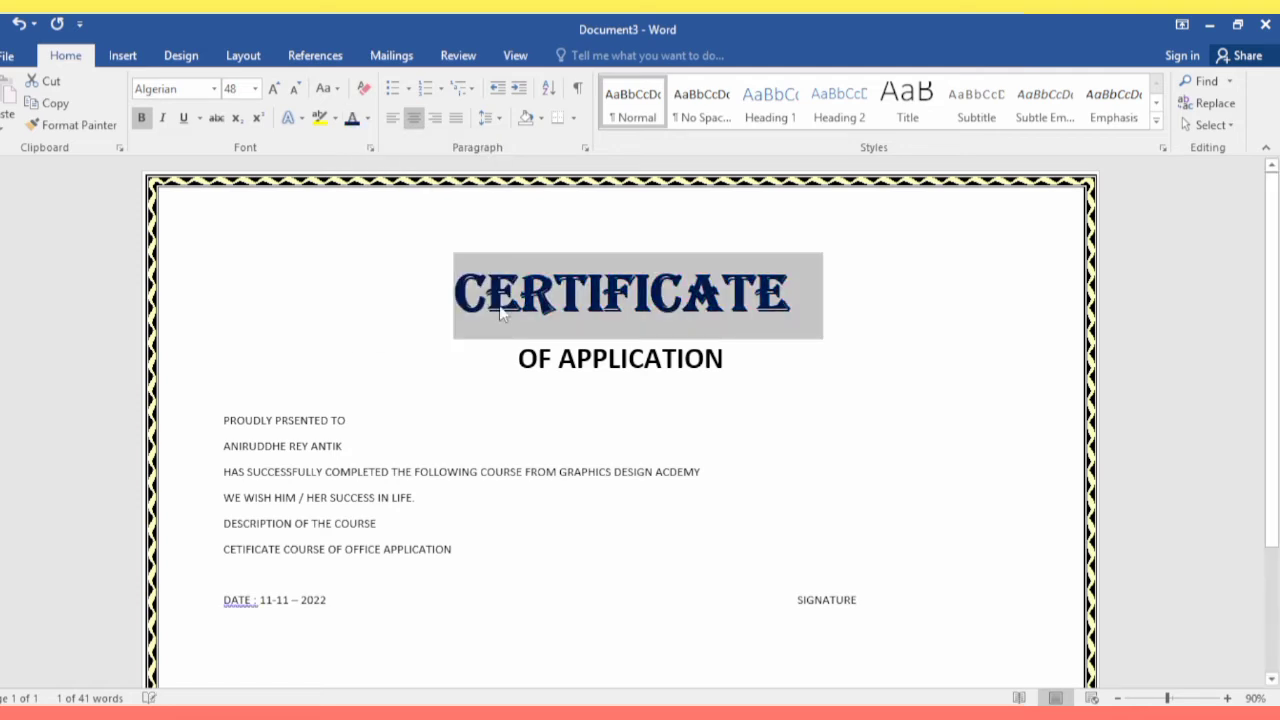
drag(518, 358, 706, 370)
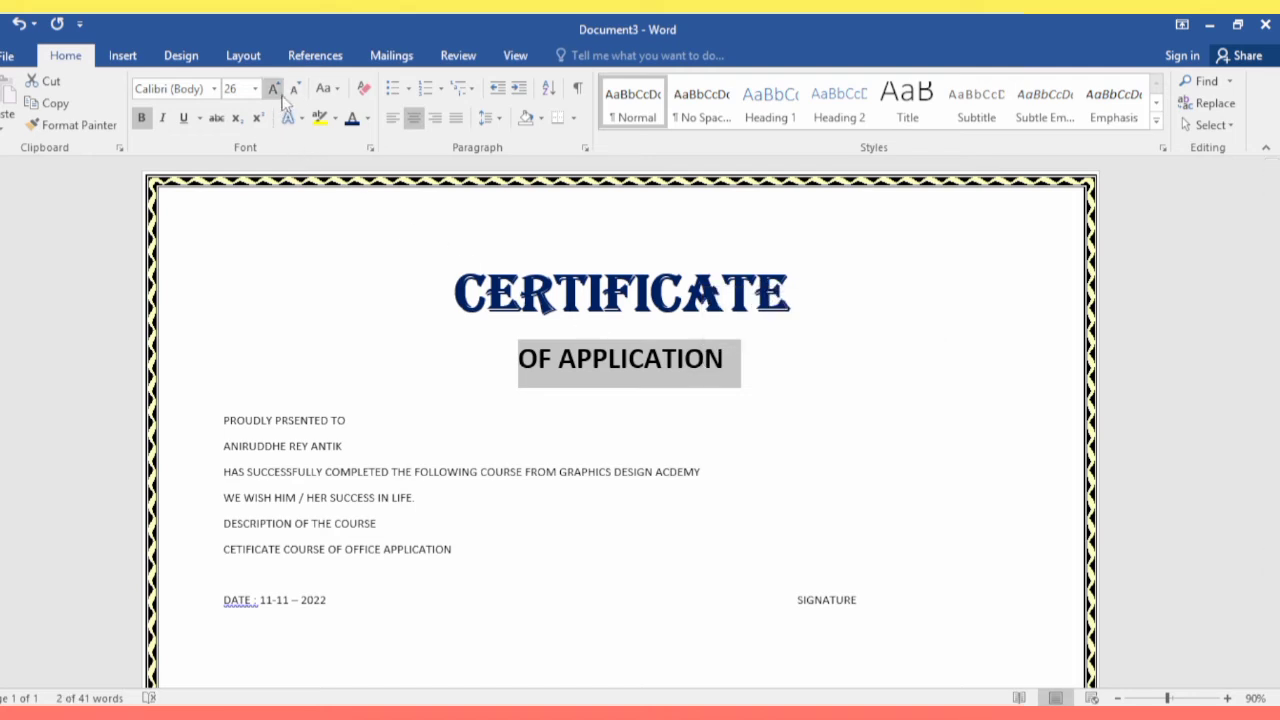
Step: Set the OF APPLICATION line to 28 pt Algerian
click(274, 90)
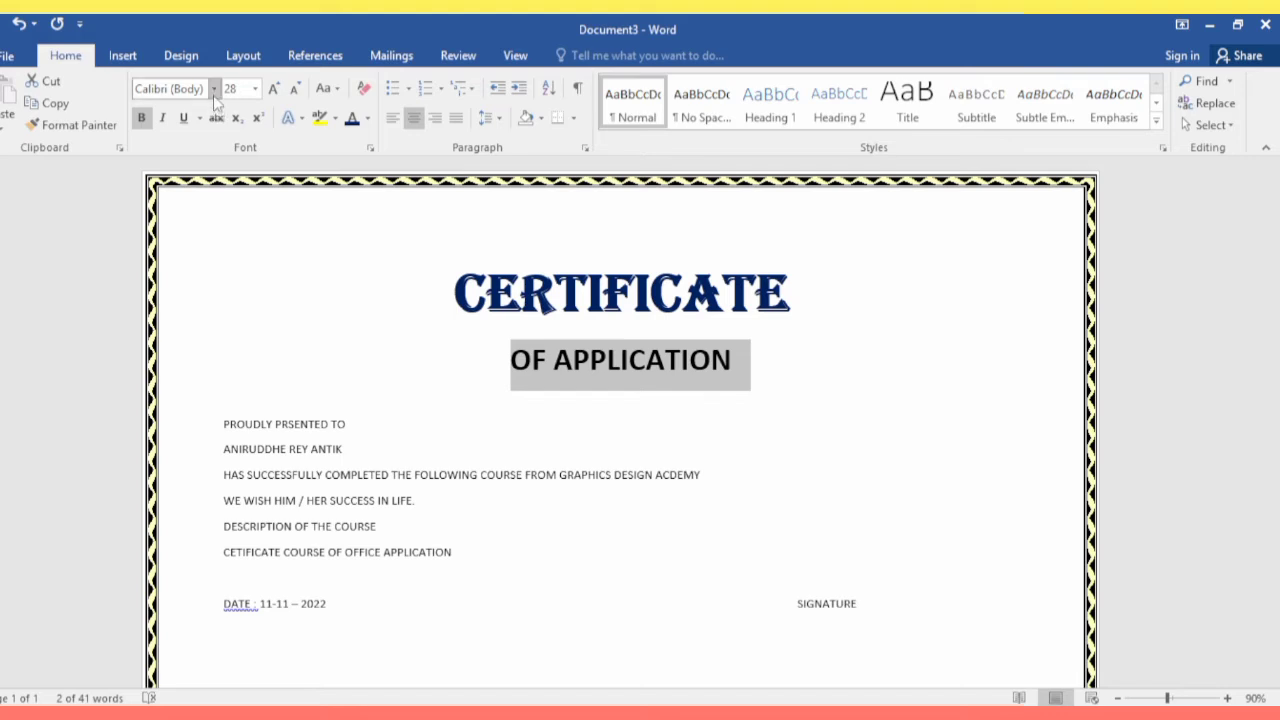
click(213, 89)
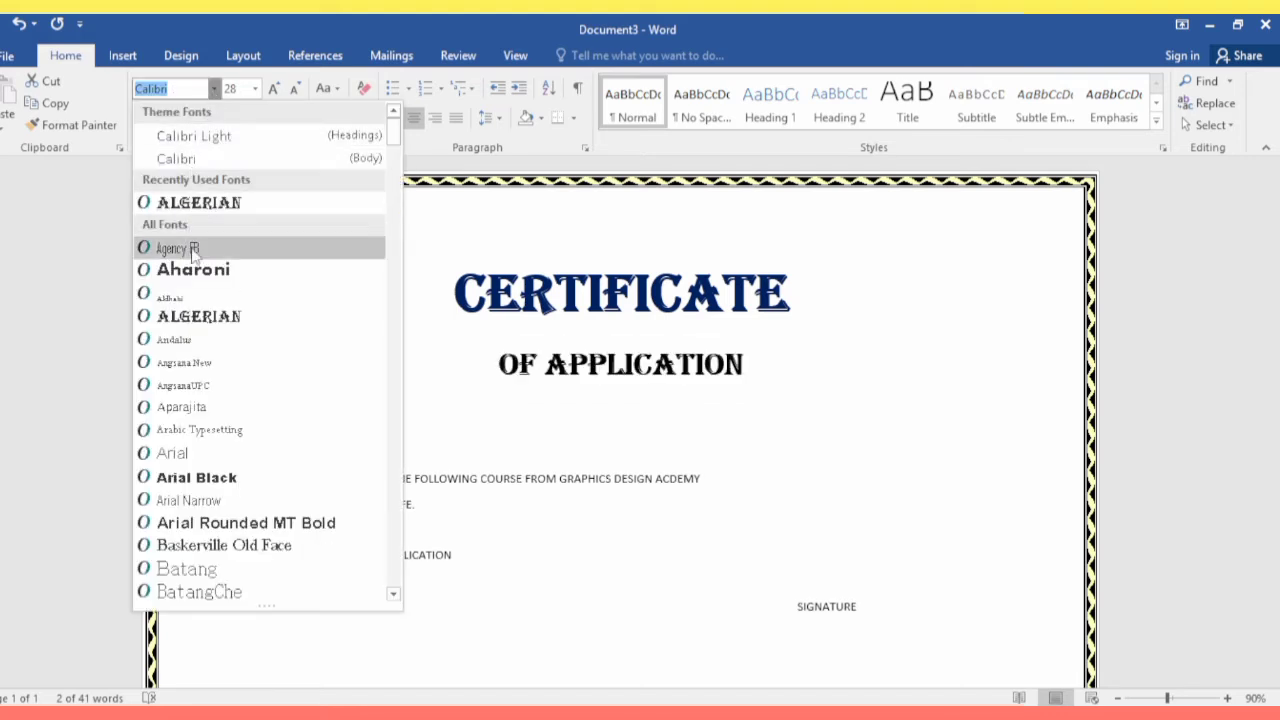
click(197, 315)
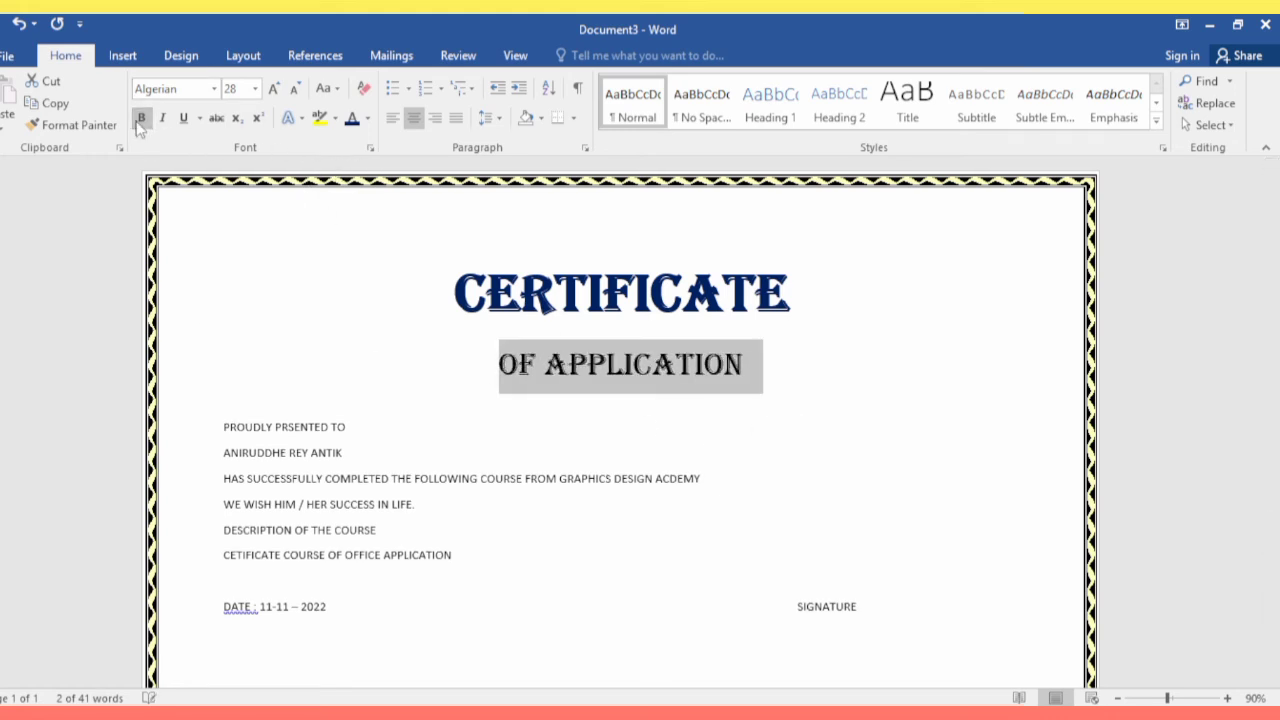
click(421, 405)
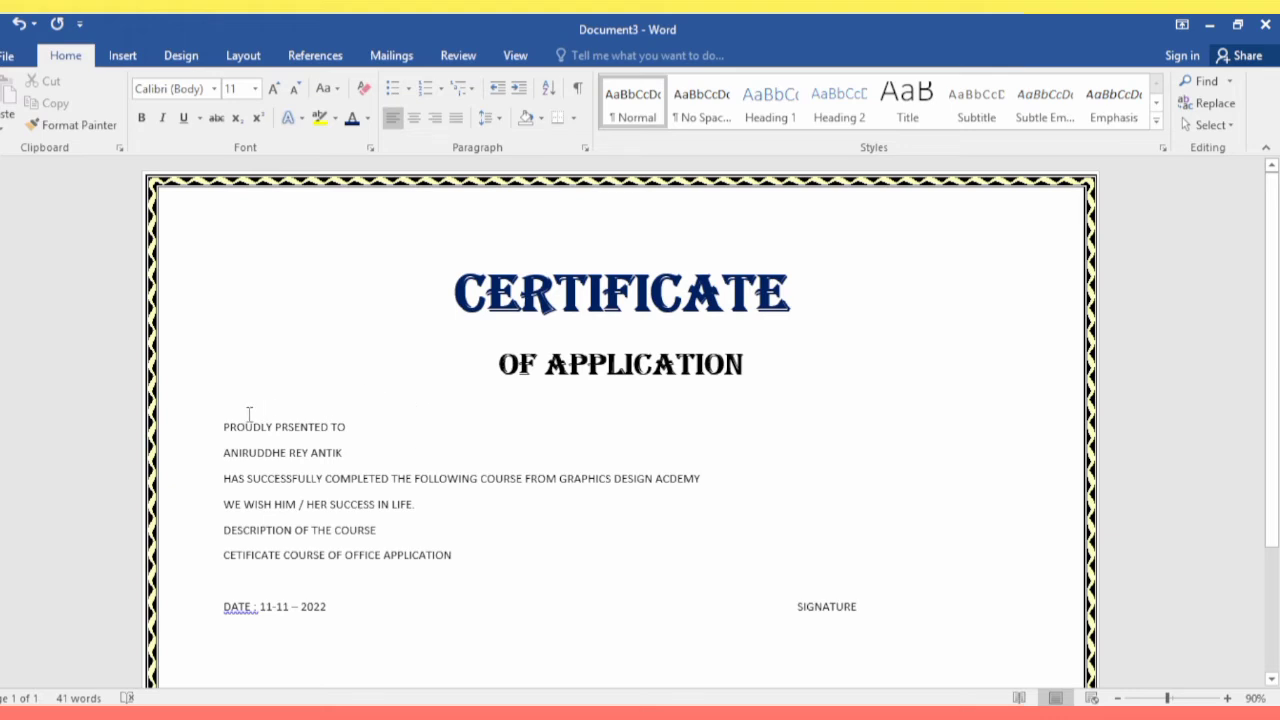
Step: Center the 'Proudly Presented To' line, make it bold and enlarge it to 22 pt
click(190, 428)
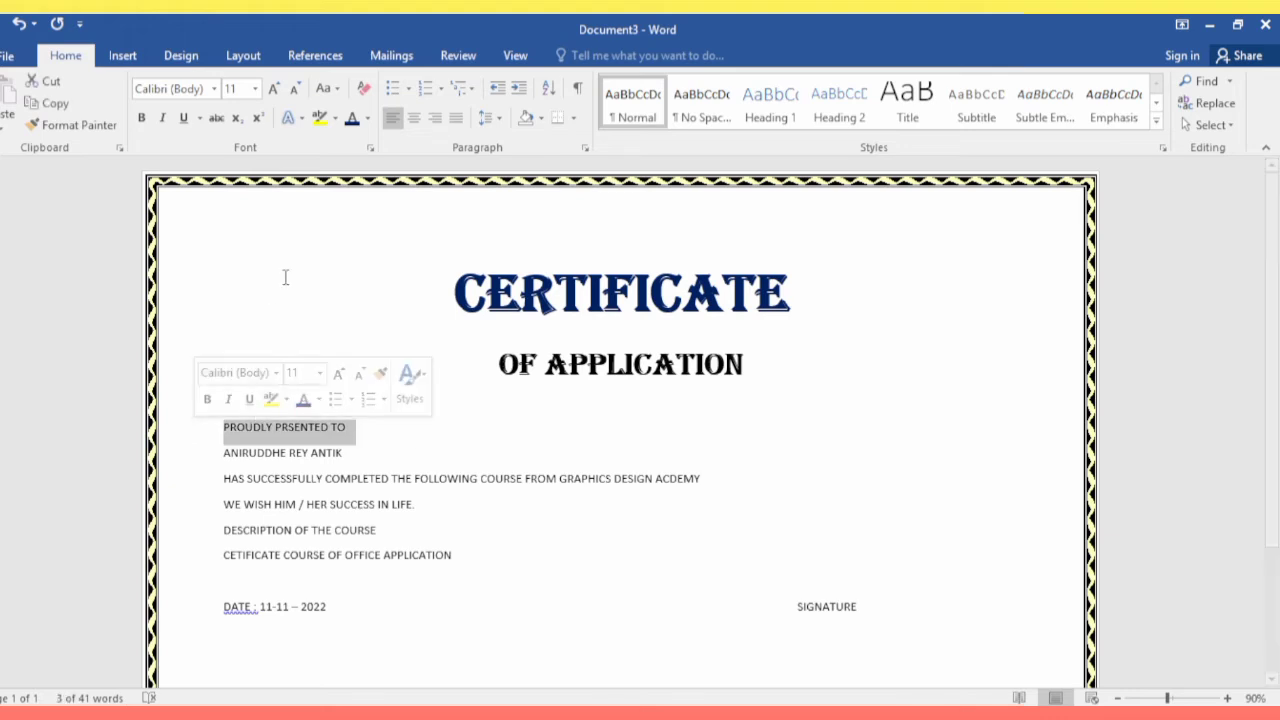
click(413, 117)
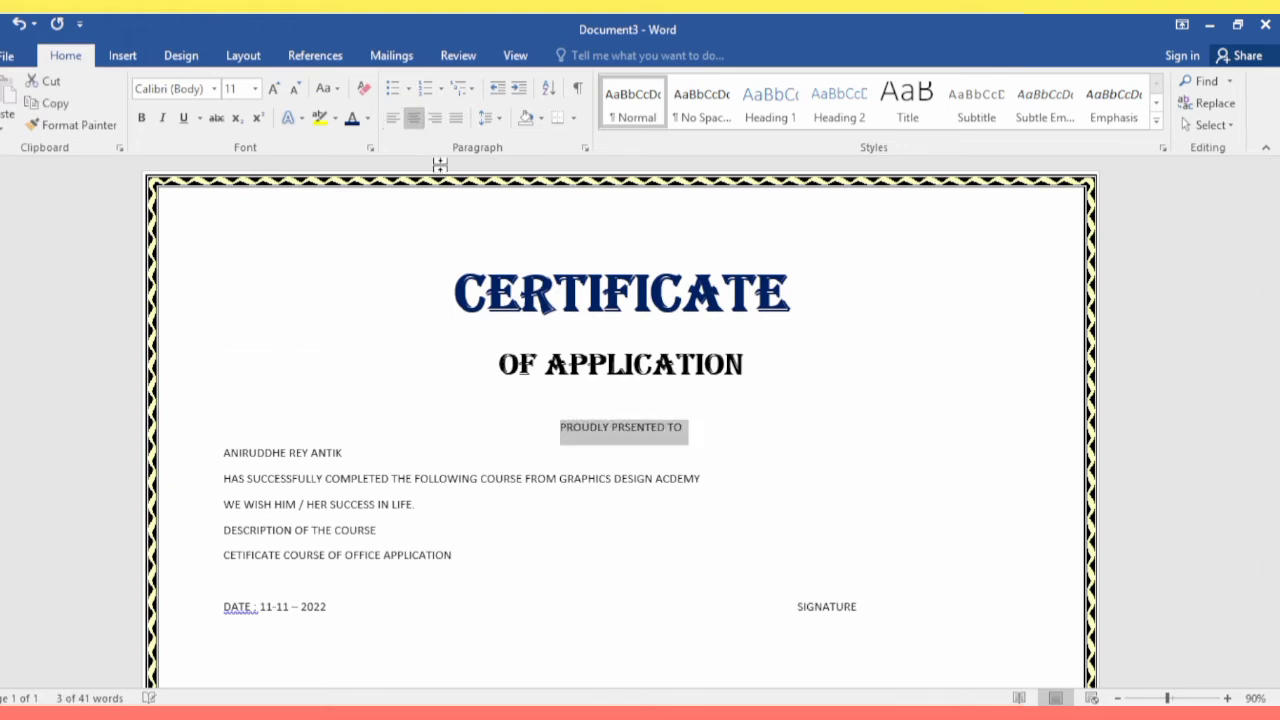
click(274, 86)
click(274, 86)
click(274, 86)
click(274, 86)
click(274, 86)
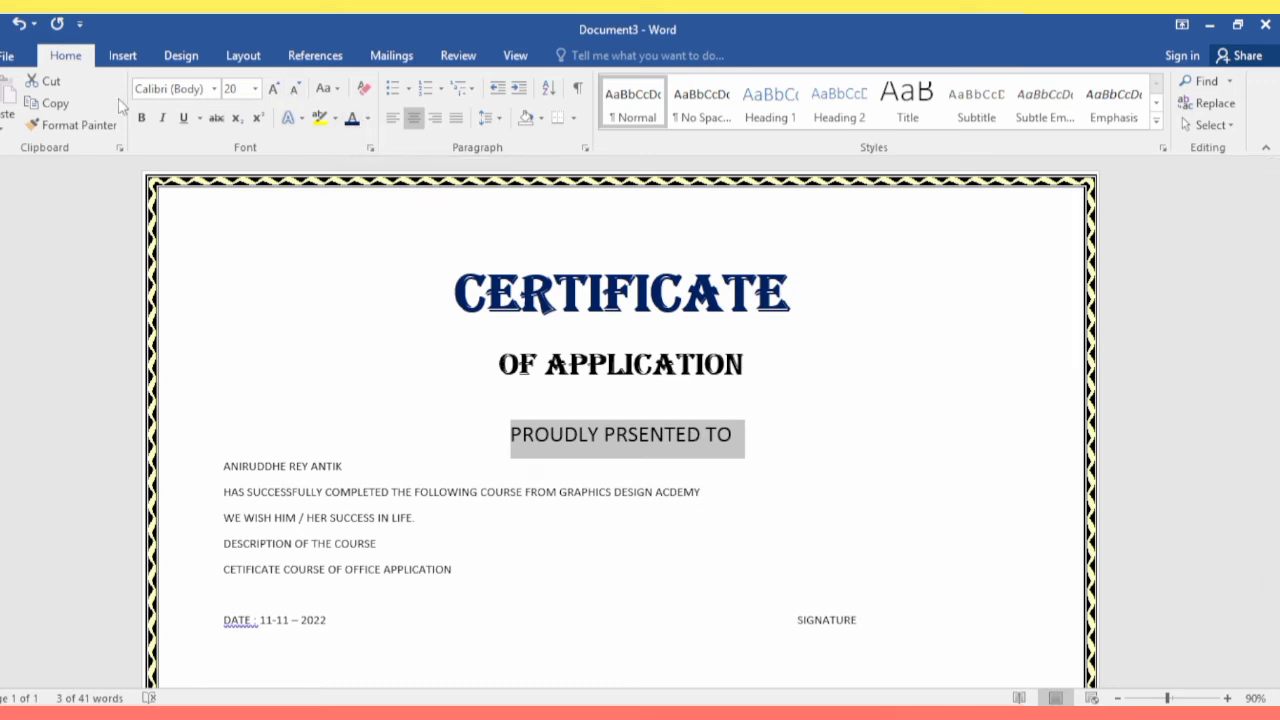
click(143, 118)
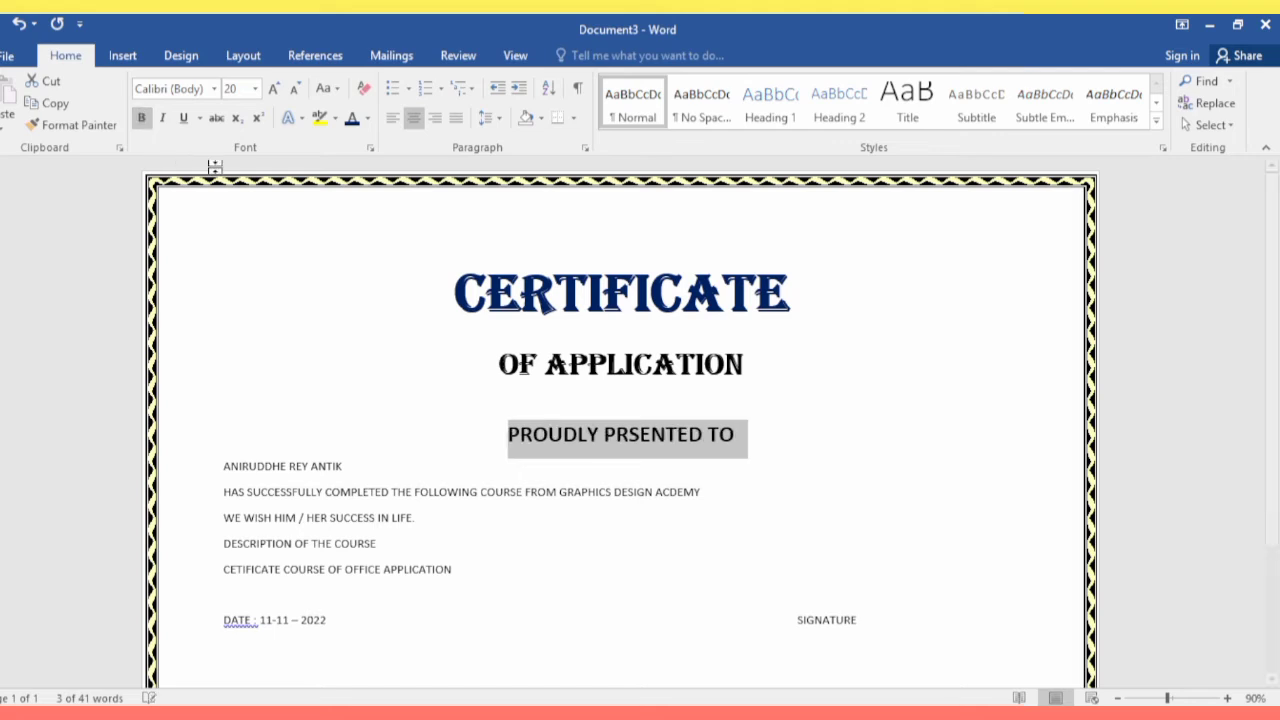
click(272, 89)
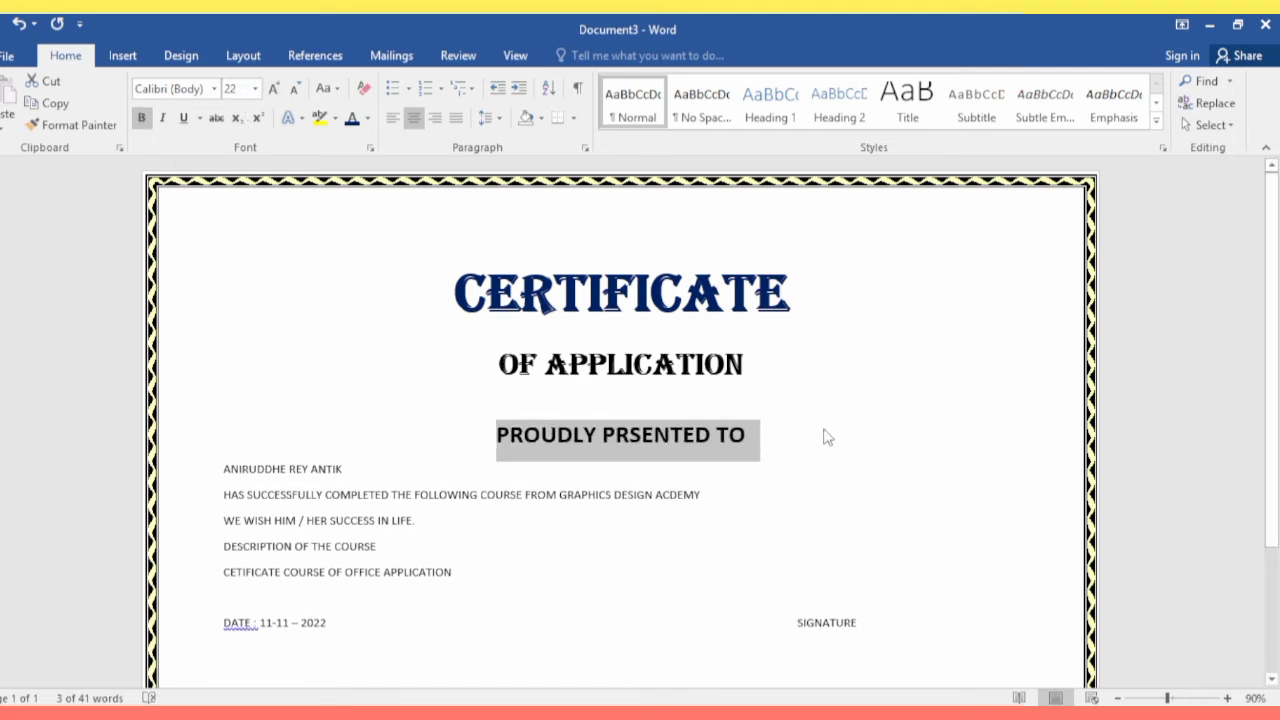
click(826, 437)
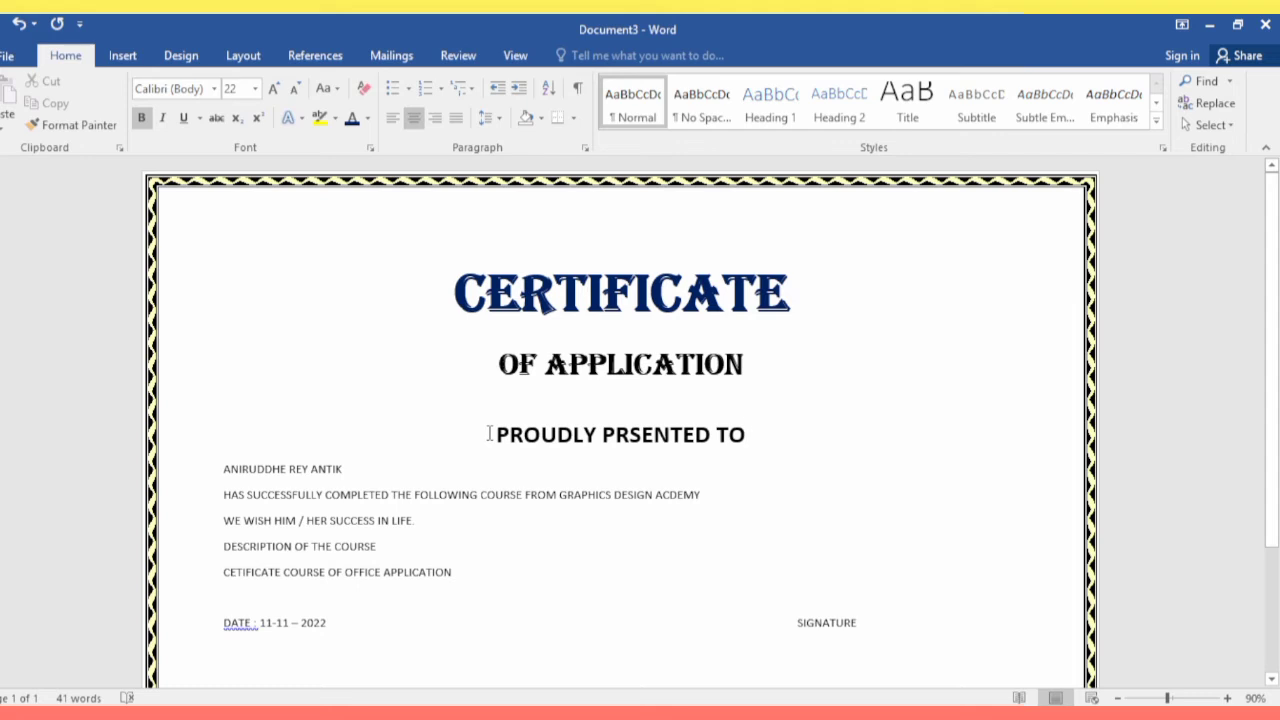
Step: Change the line's case to Capitalize Each Word
click(490, 433)
drag(500, 434, 770, 434)
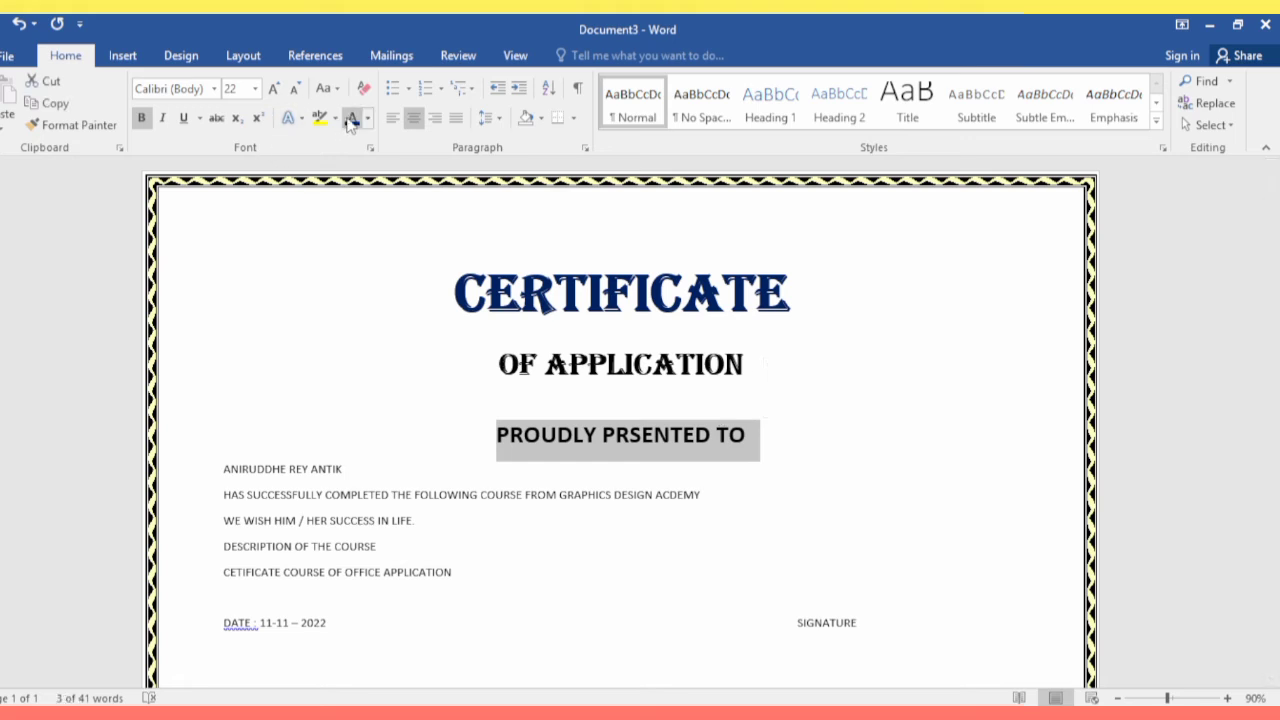
click(338, 90)
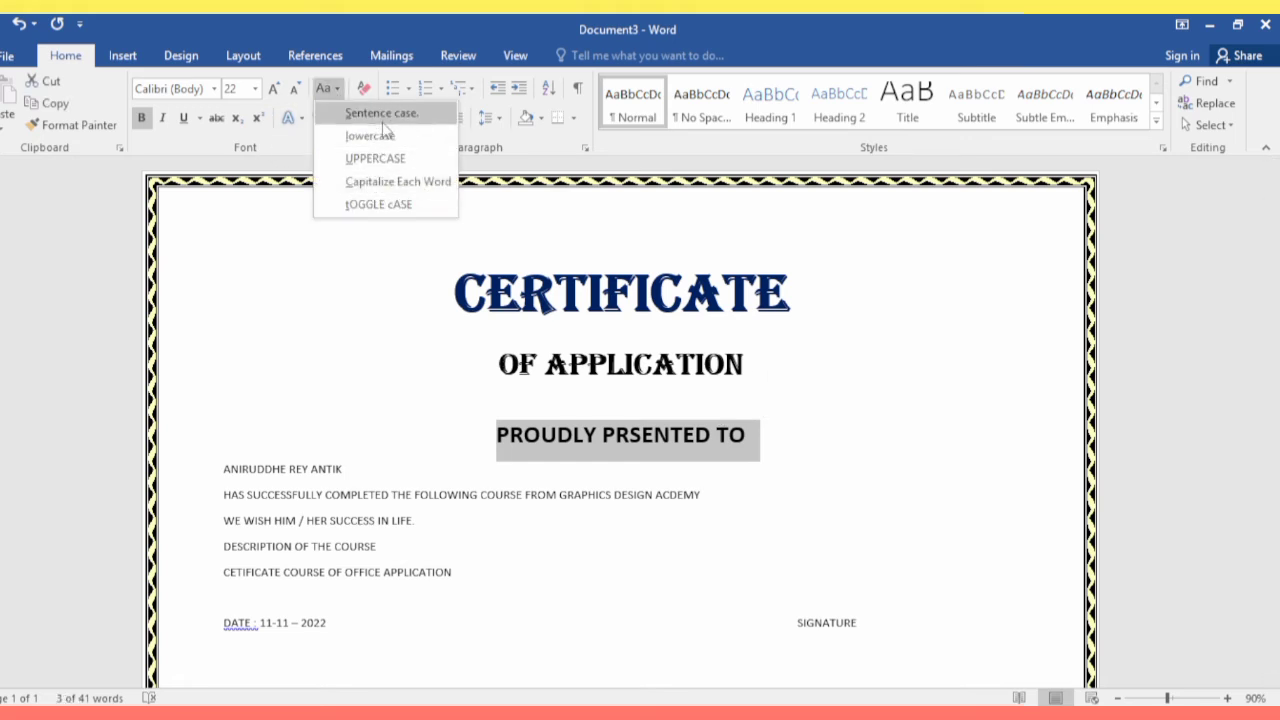
click(375, 189)
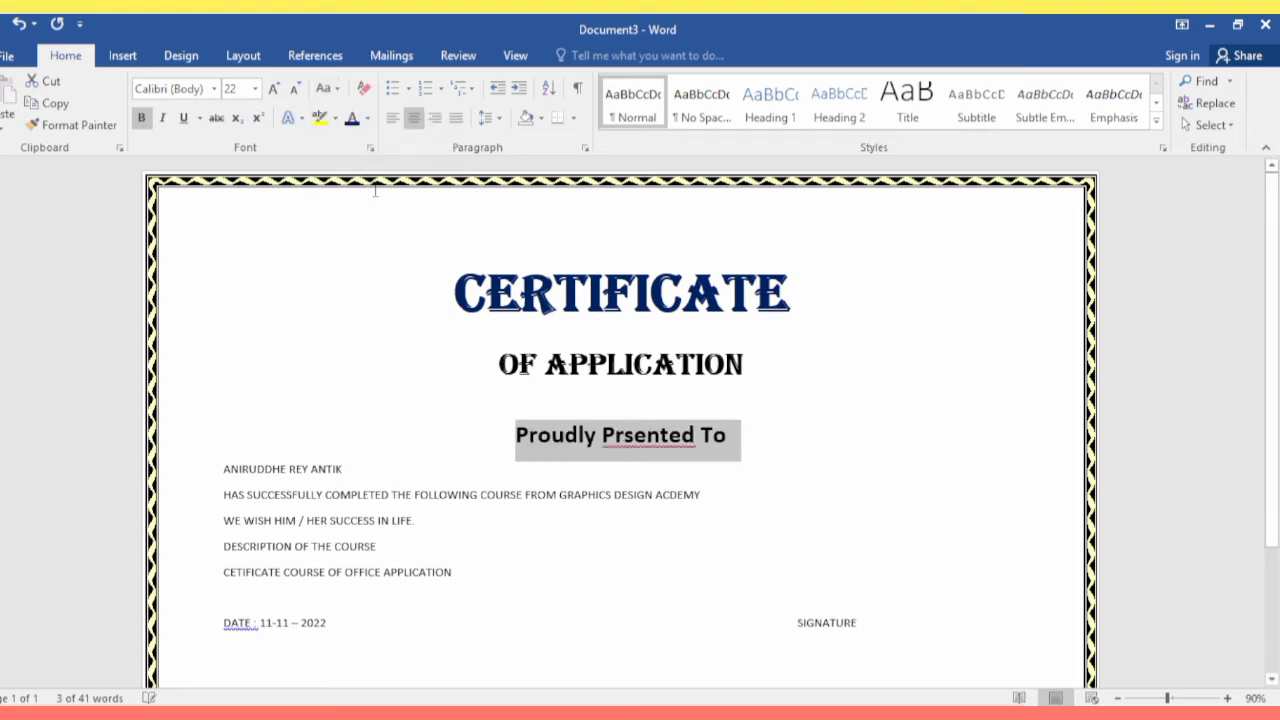
click(742, 483)
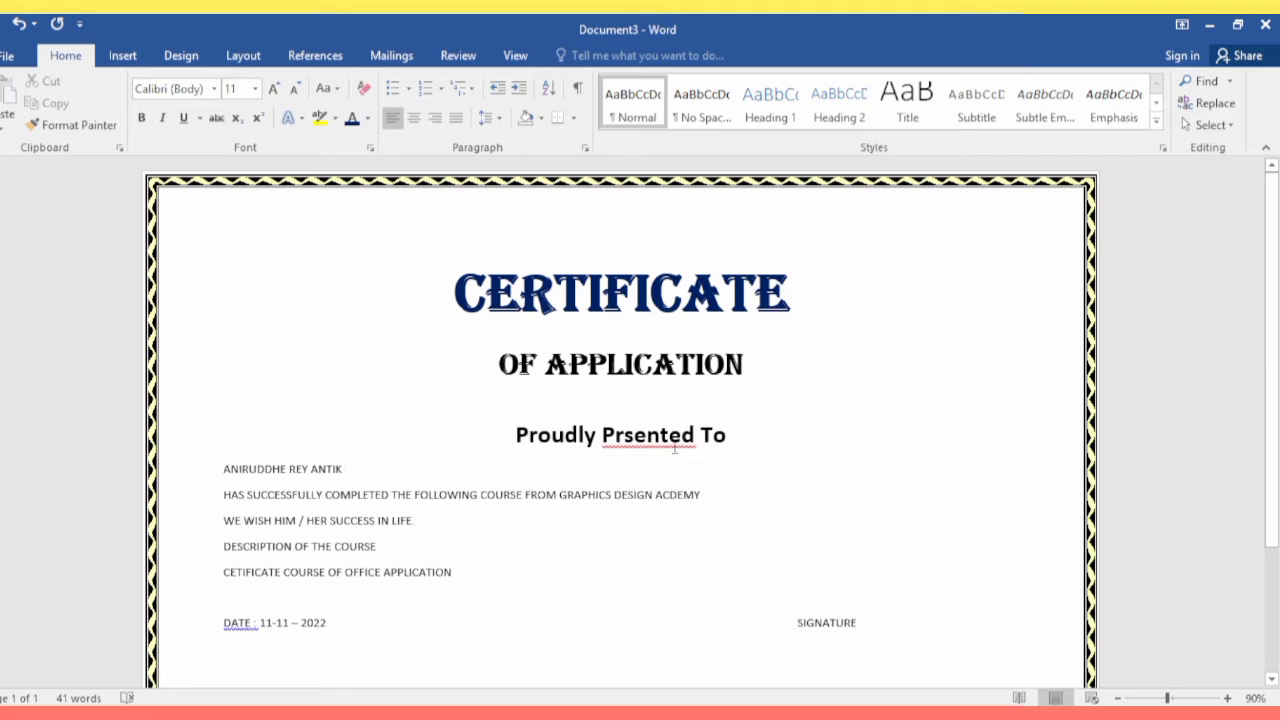
Step: Fix the typo 'Prsented' to 'Presented'
click(626, 437)
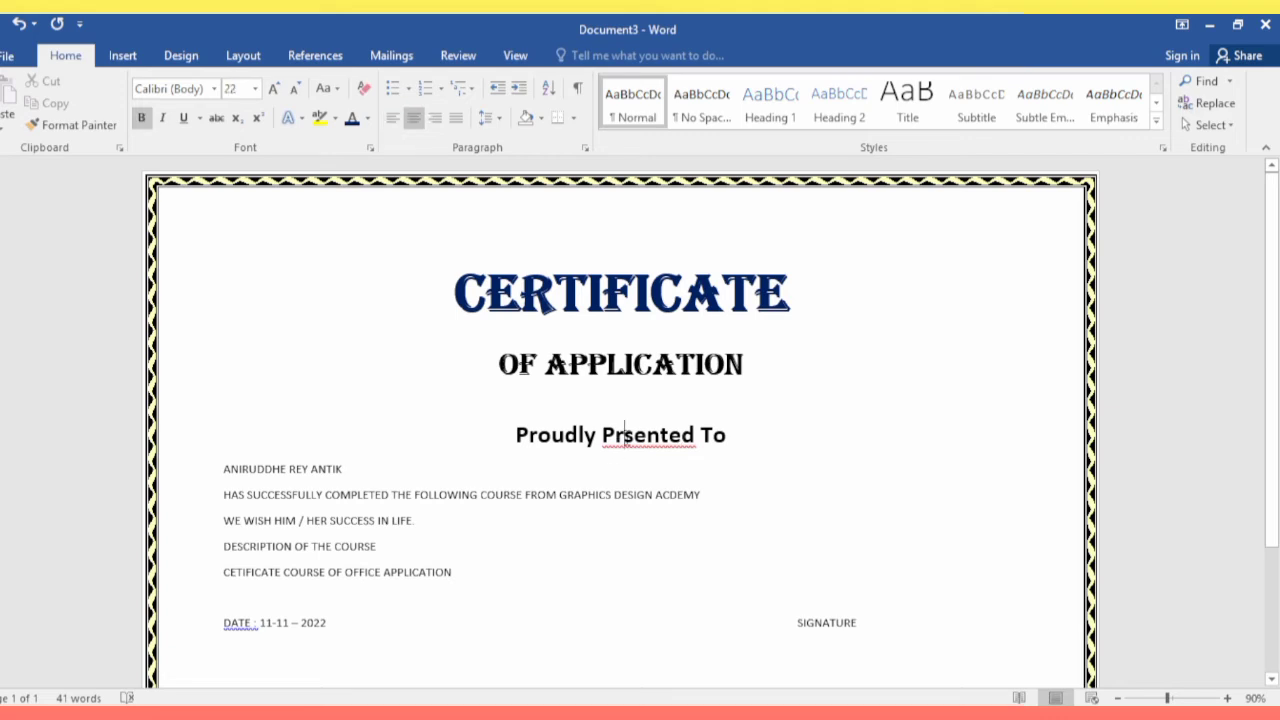
text(e)
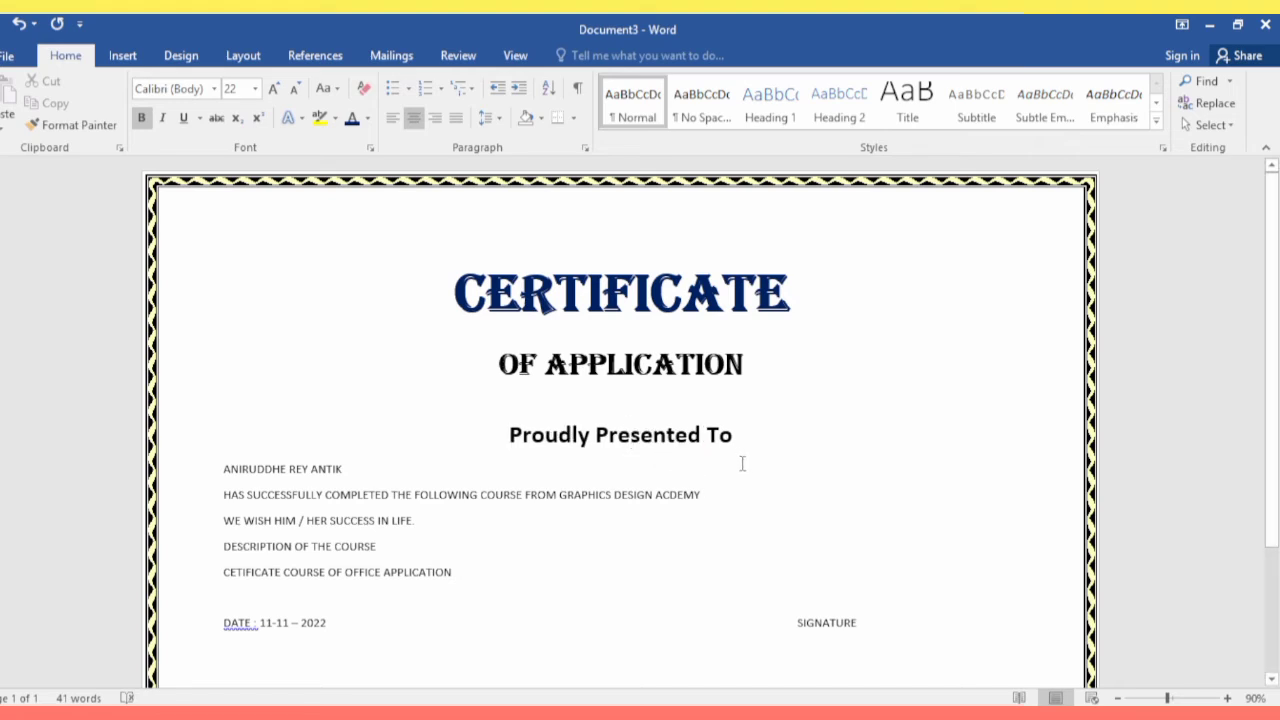
click(545, 466)
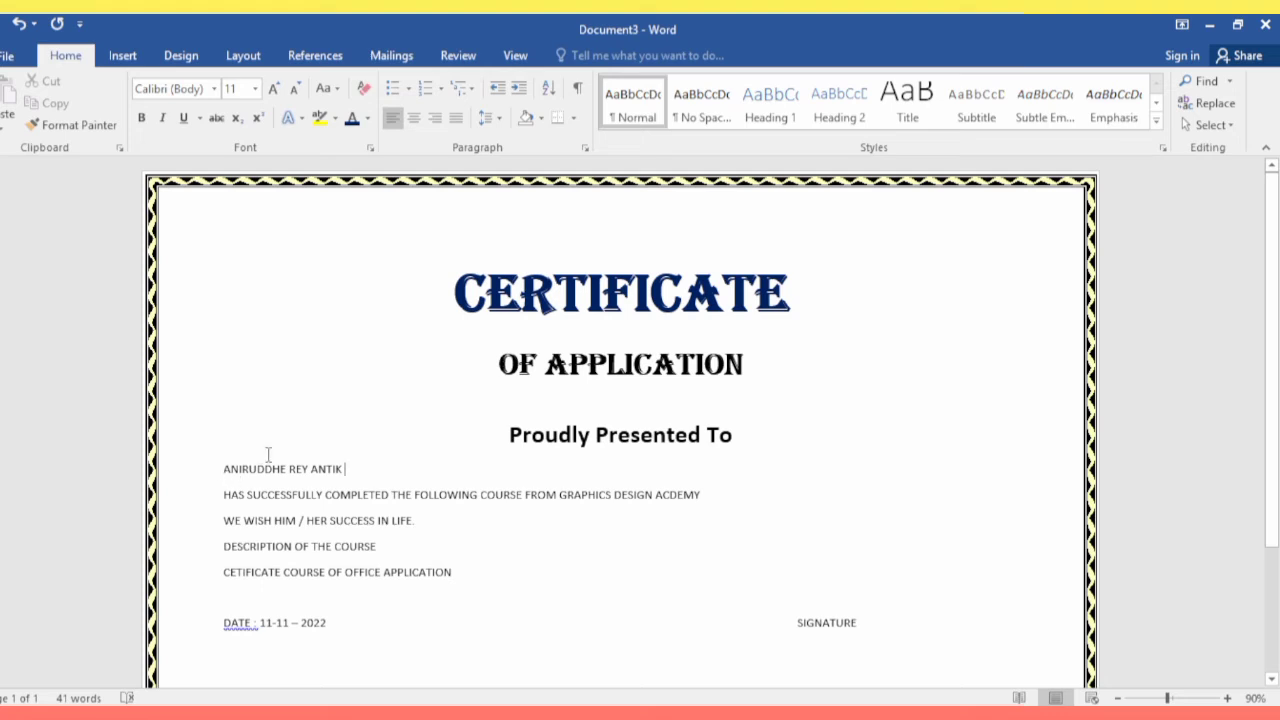
Step: Center the recipient's name line and grow it to 48 pt
click(201, 471)
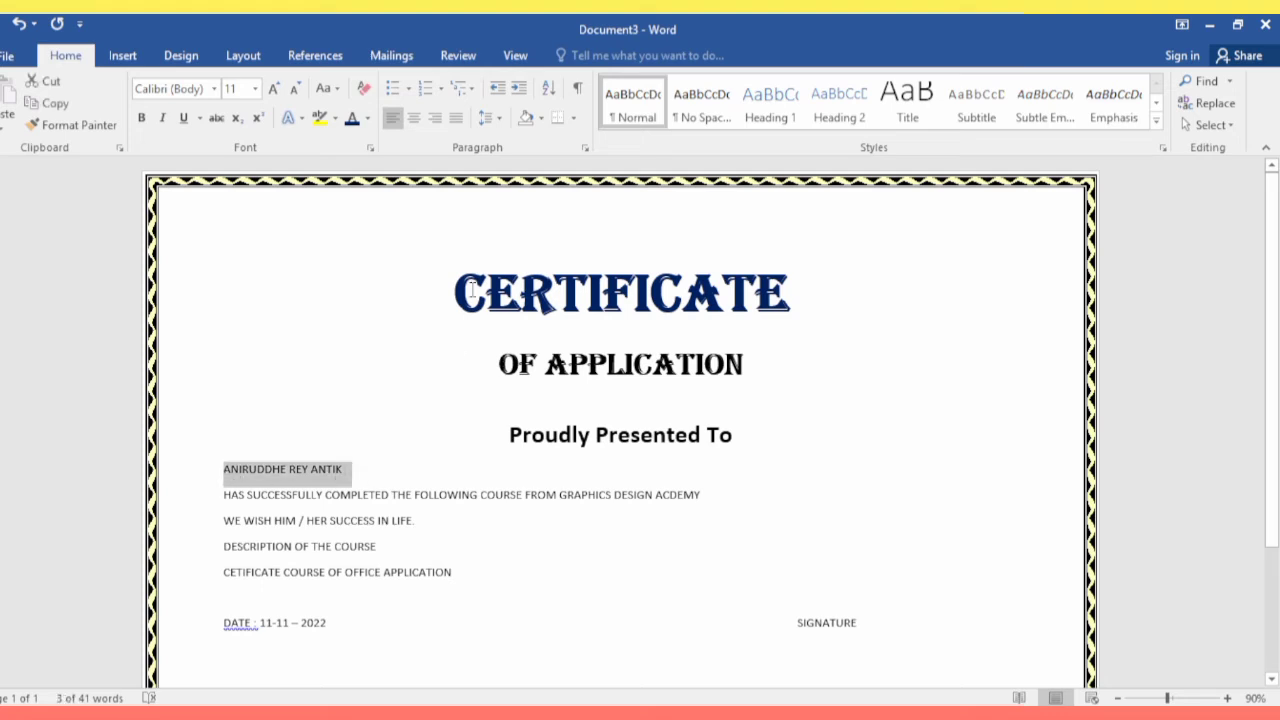
click(415, 118)
click(273, 89)
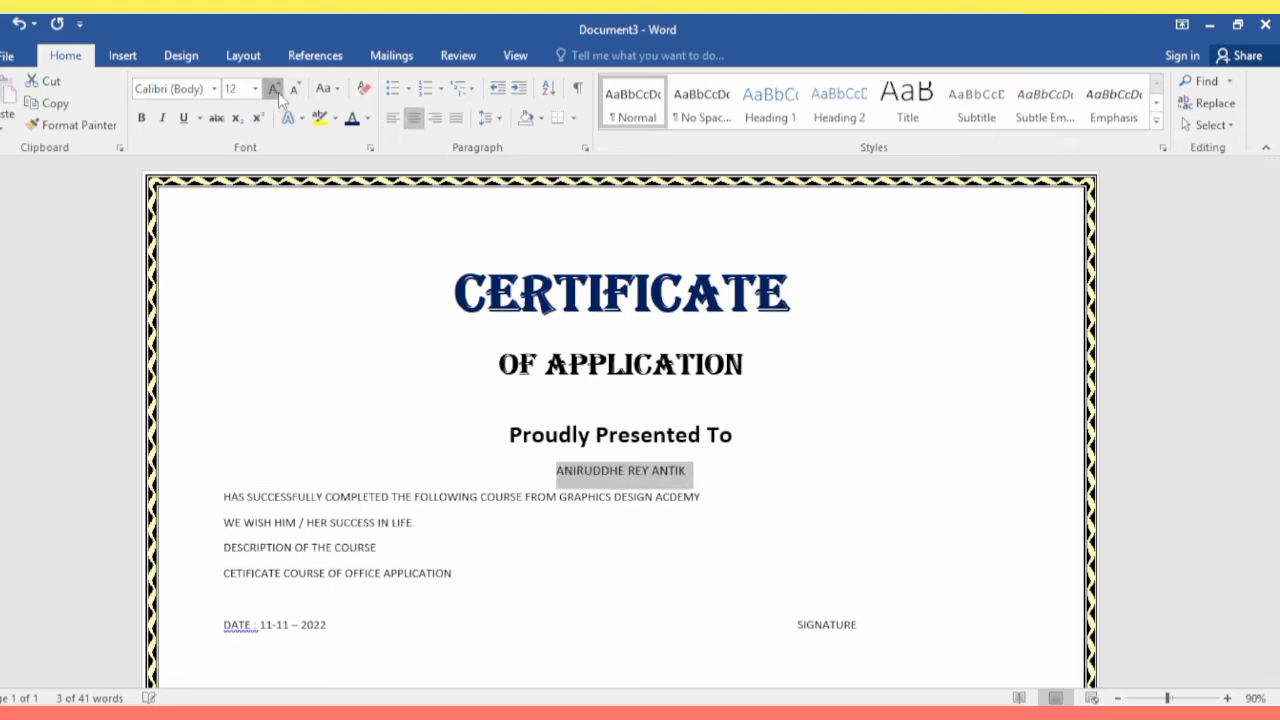
click(278, 92)
click(278, 92)
click(278, 92)
click(278, 92)
click(278, 92)
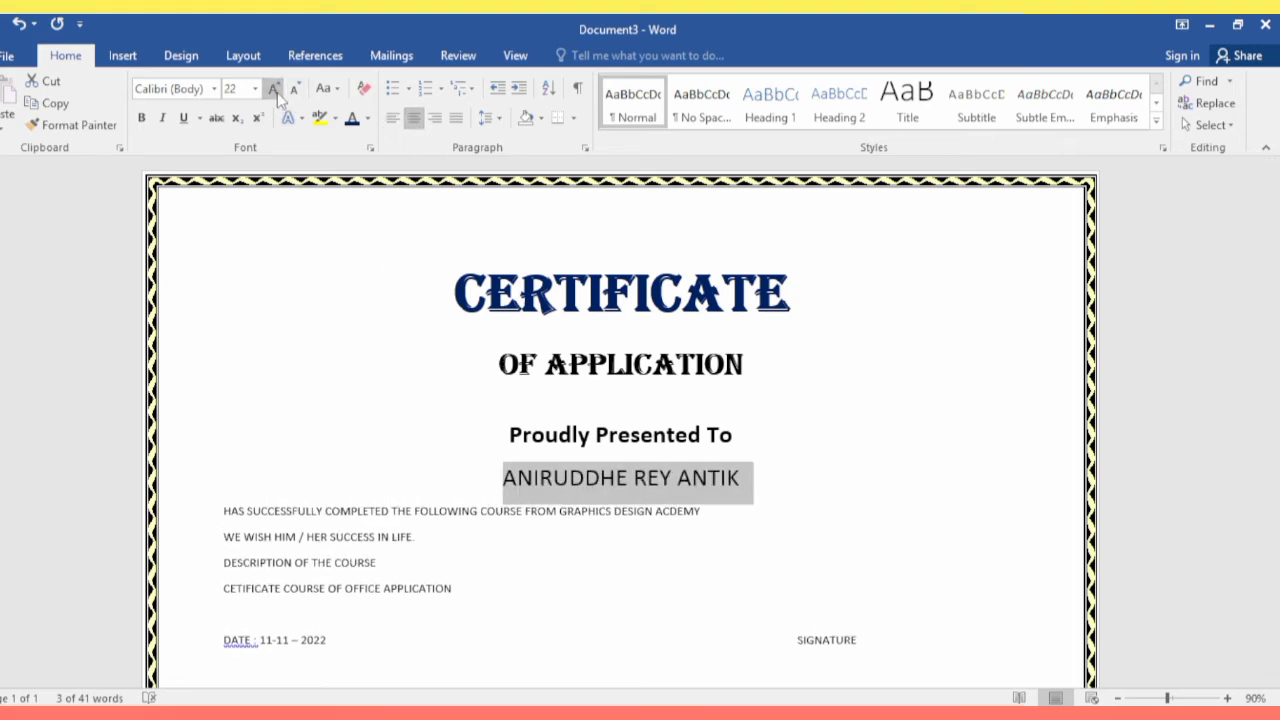
click(277, 92)
click(277, 92)
click(277, 92)
click(277, 92)
click(277, 92)
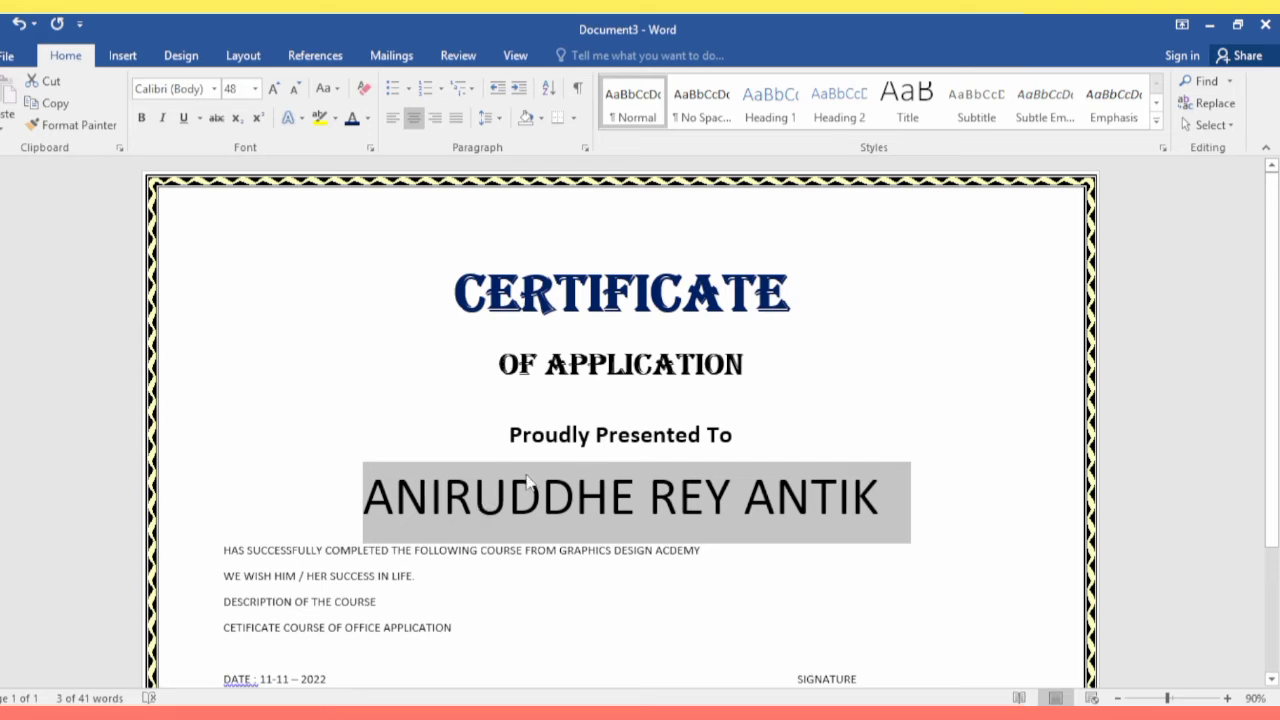
Step: Set the name in the Algerian font
click(213, 88)
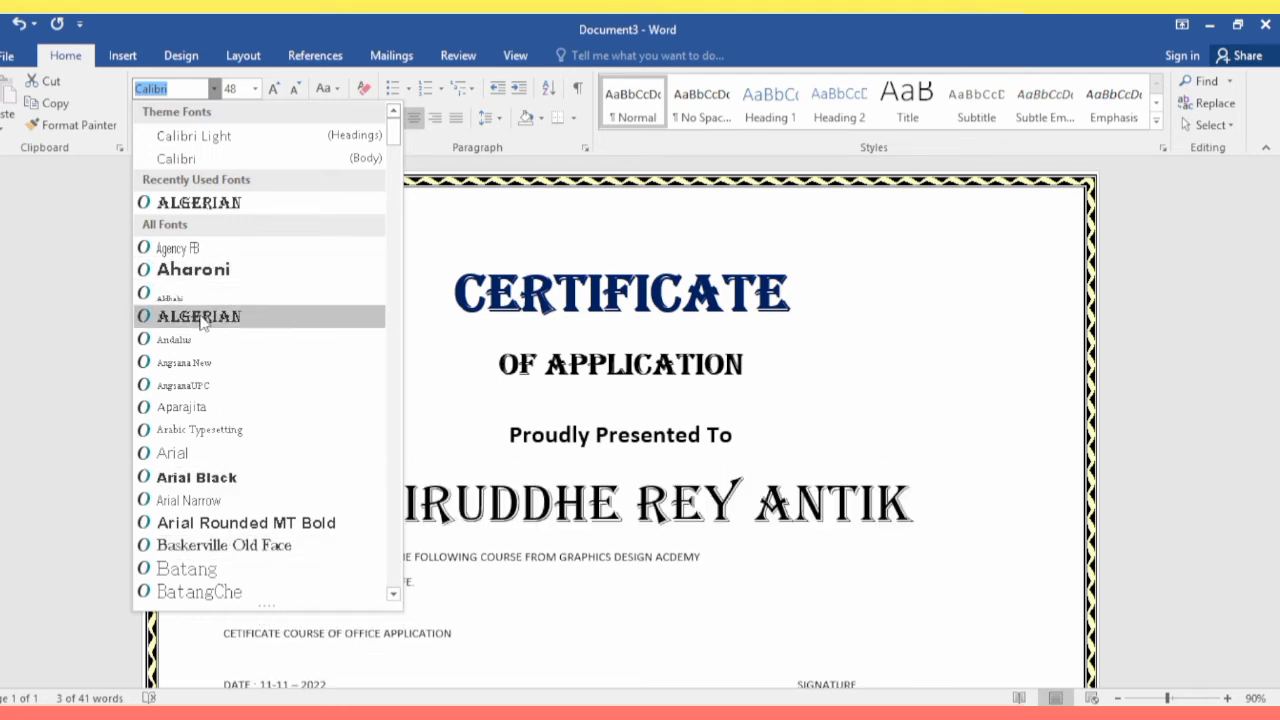
click(218, 318)
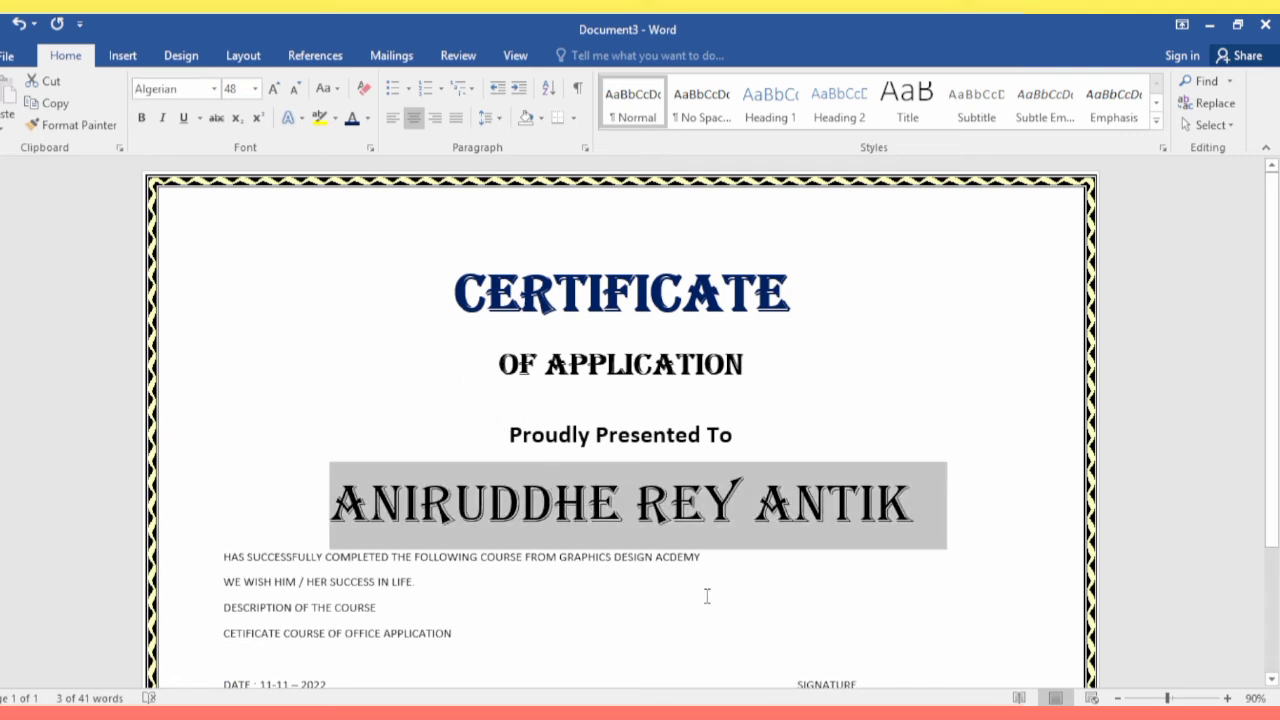
click(694, 582)
scroll(574, 560, down, 1)
scroll(574, 560, down, 1)
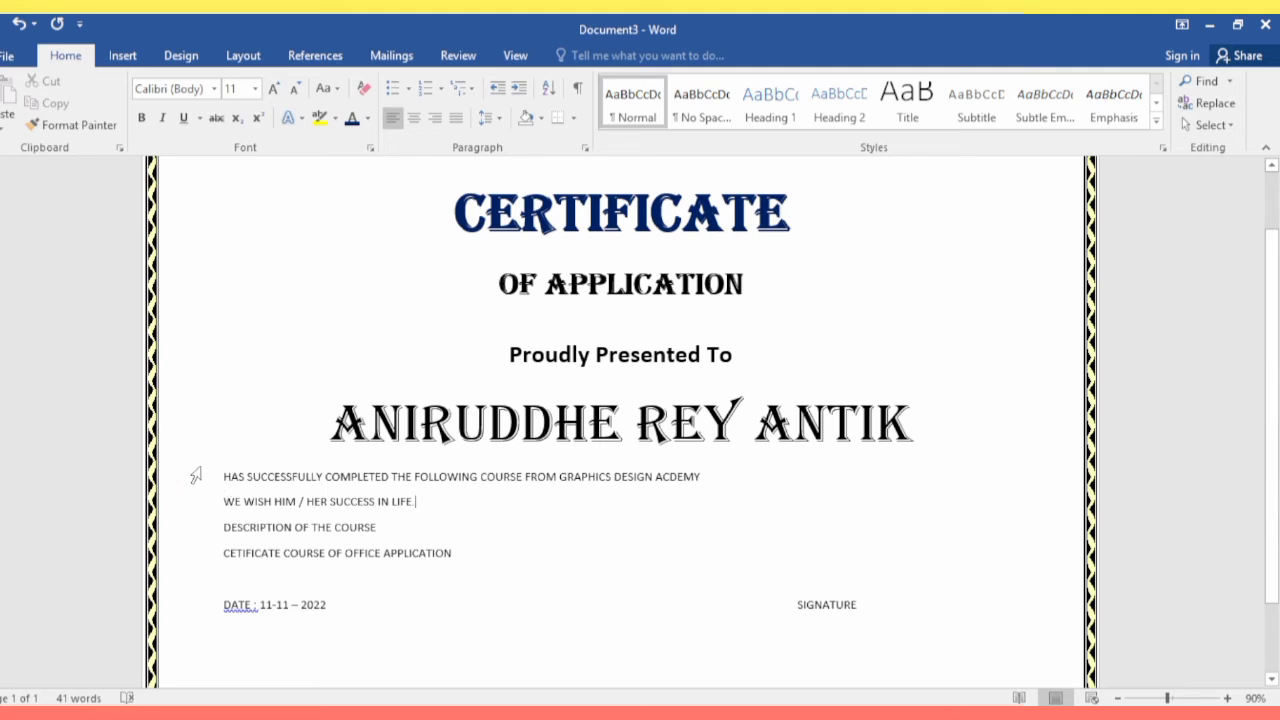
Step: Enlarge the two sentences beneath the name to 14 pt
drag(200, 478, 304, 511)
click(523, 526)
drag(198, 492, 199, 510)
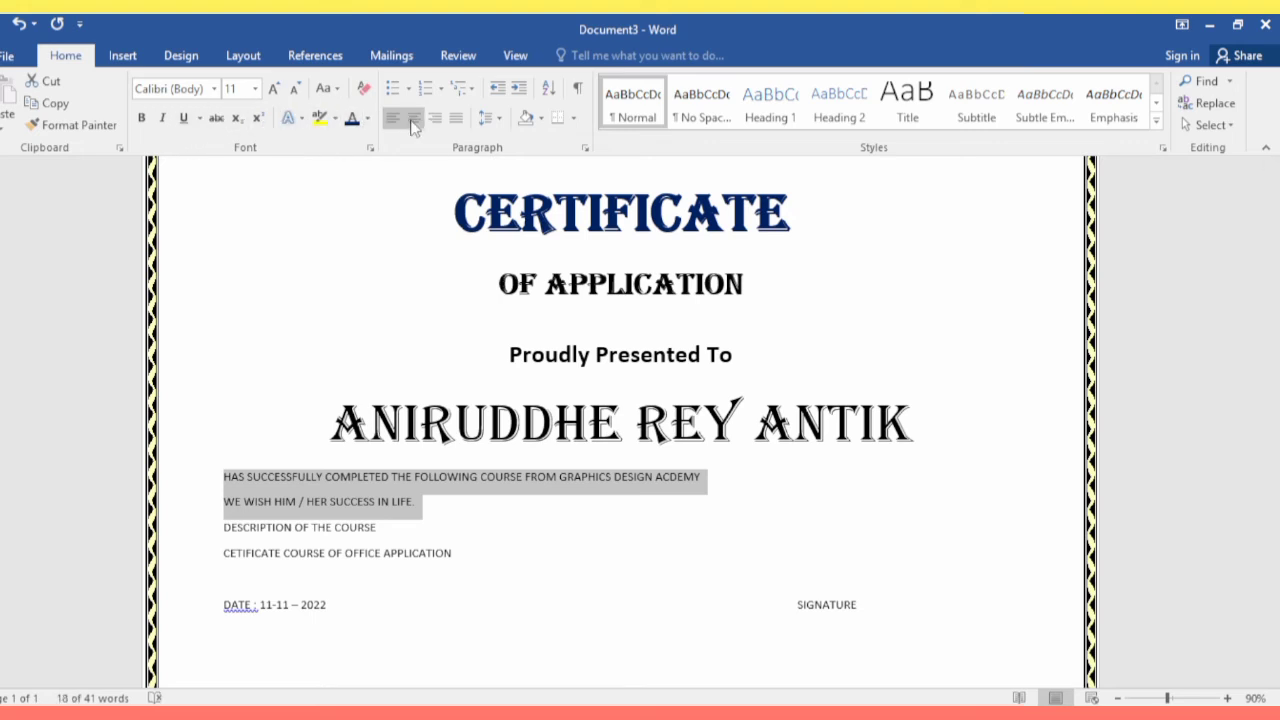
click(273, 90)
click(273, 90)
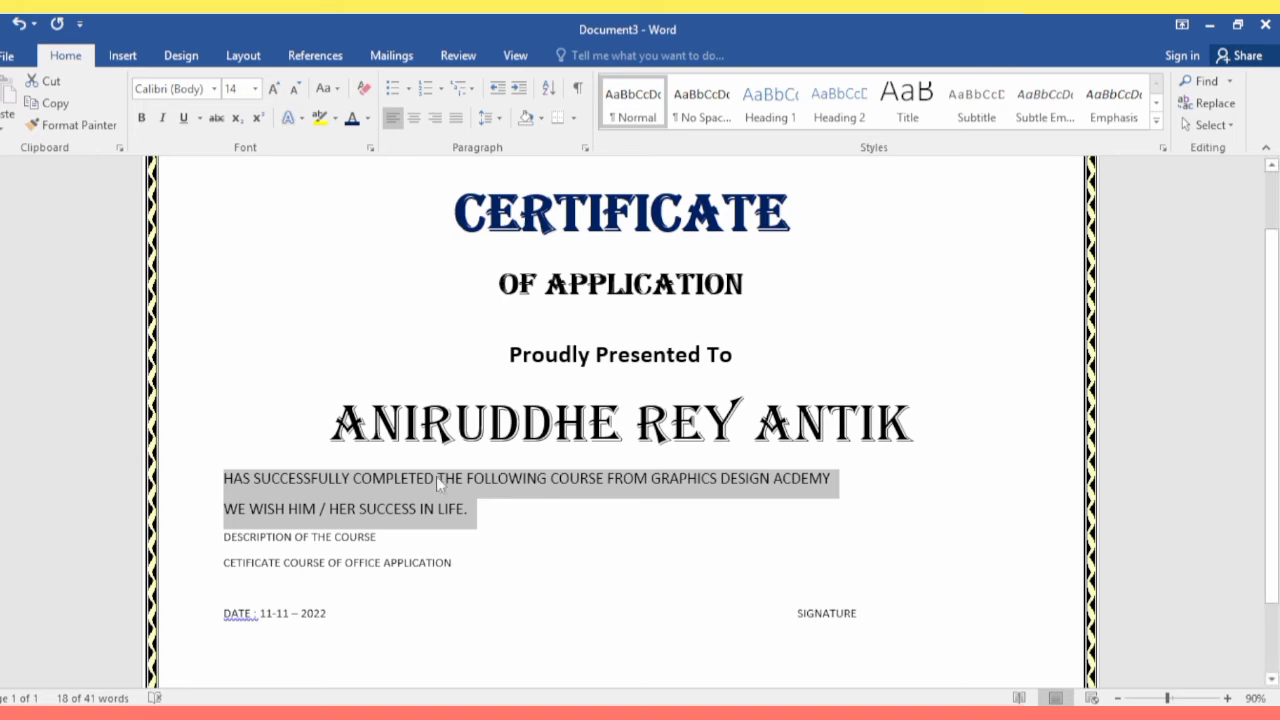
click(536, 533)
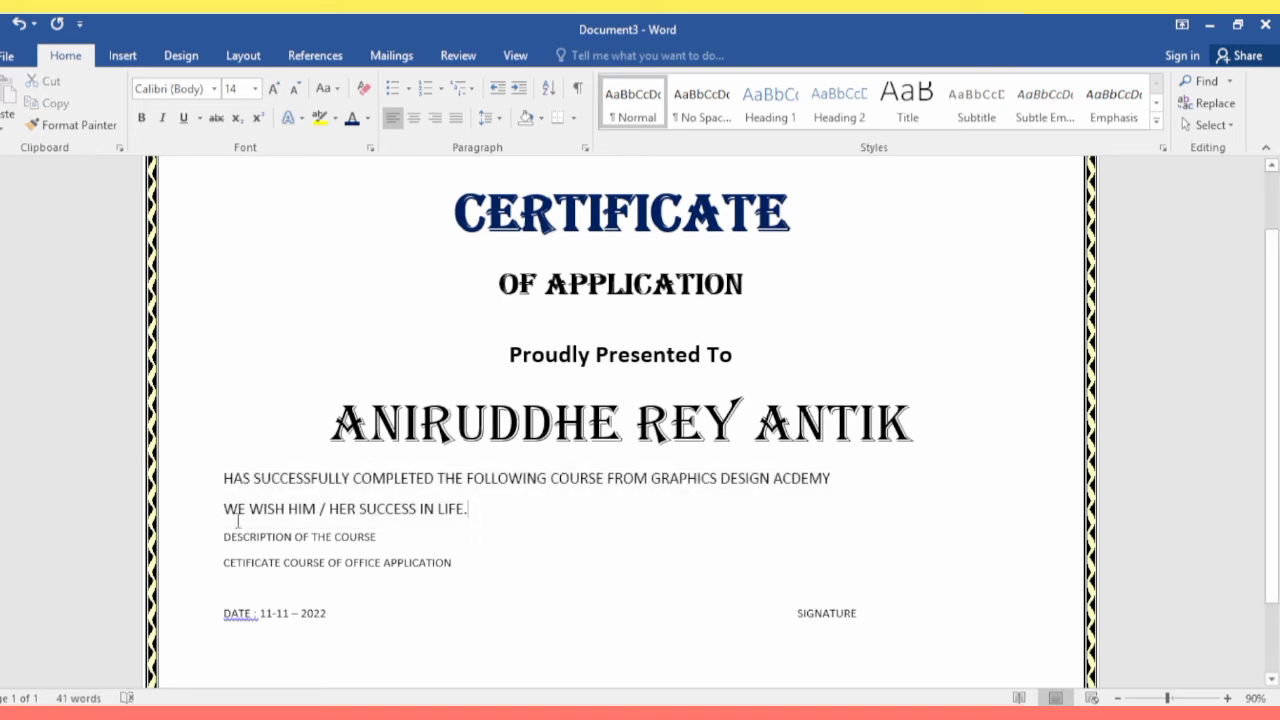
Step: Make DESCRIPTION OF THE COURSE a 22 pt underlined Aharoni heading
click(195, 550)
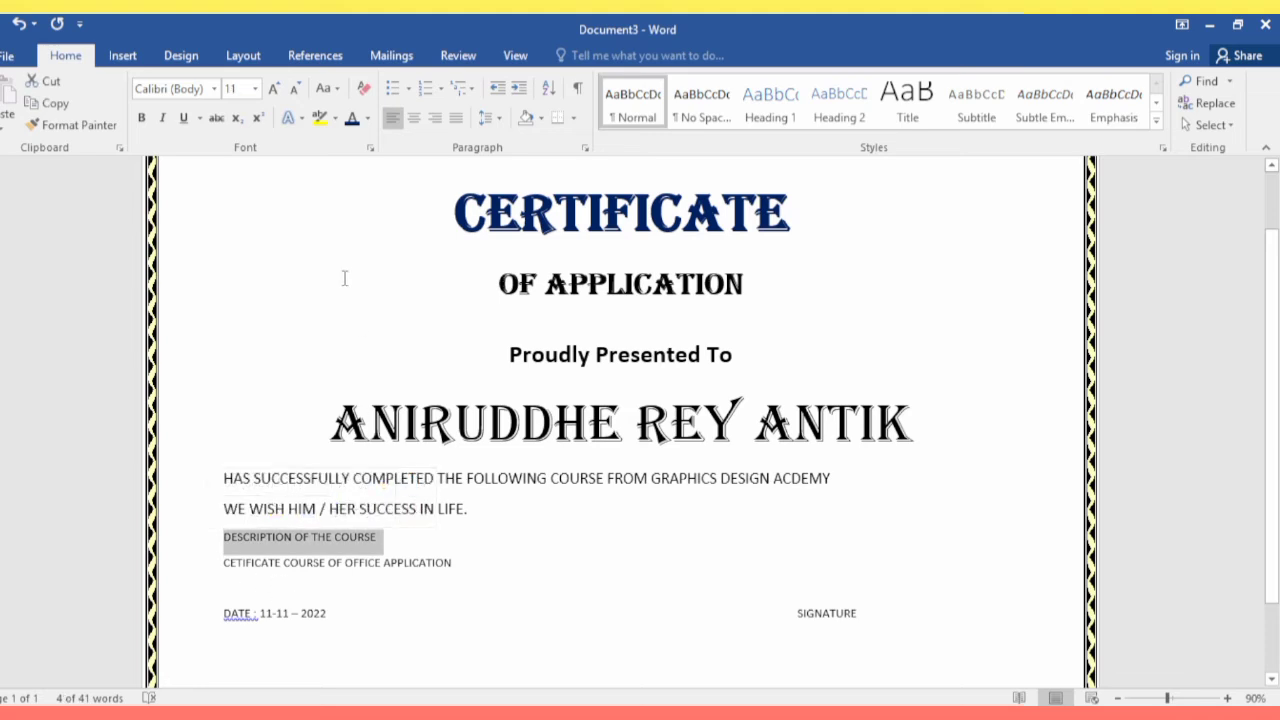
click(277, 93)
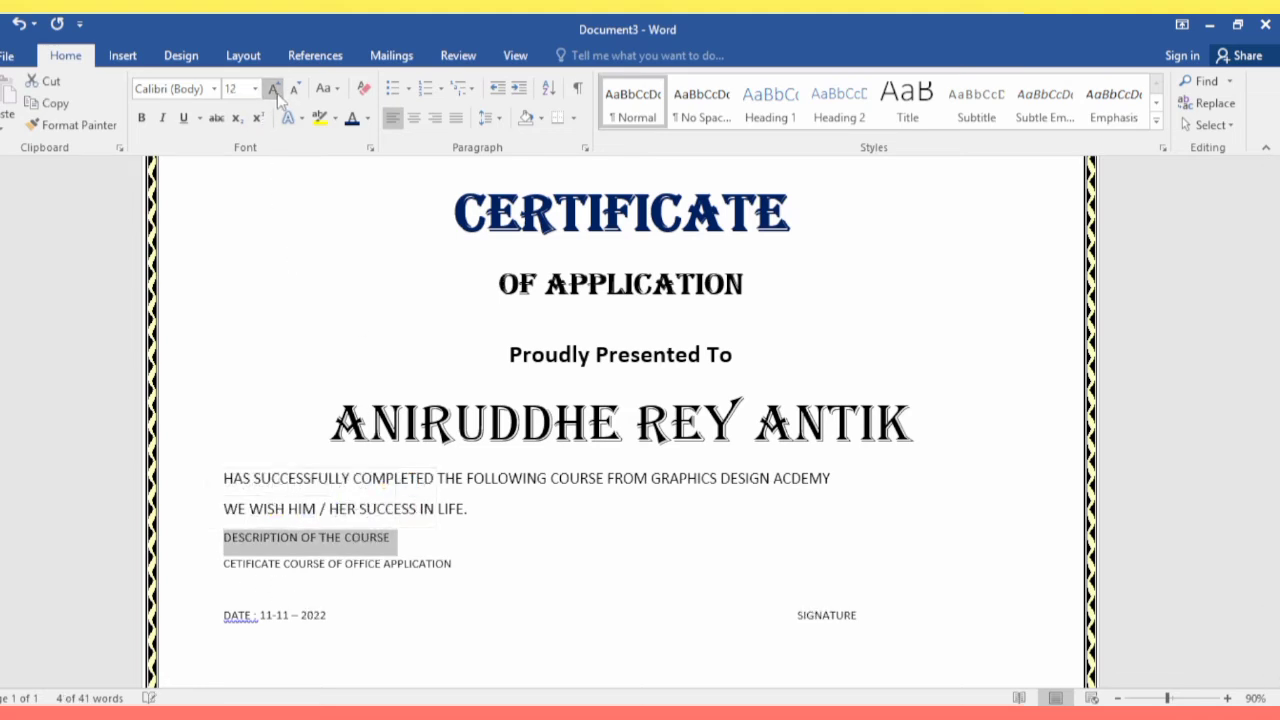
click(277, 93)
click(277, 93)
click(277, 93)
click(277, 93)
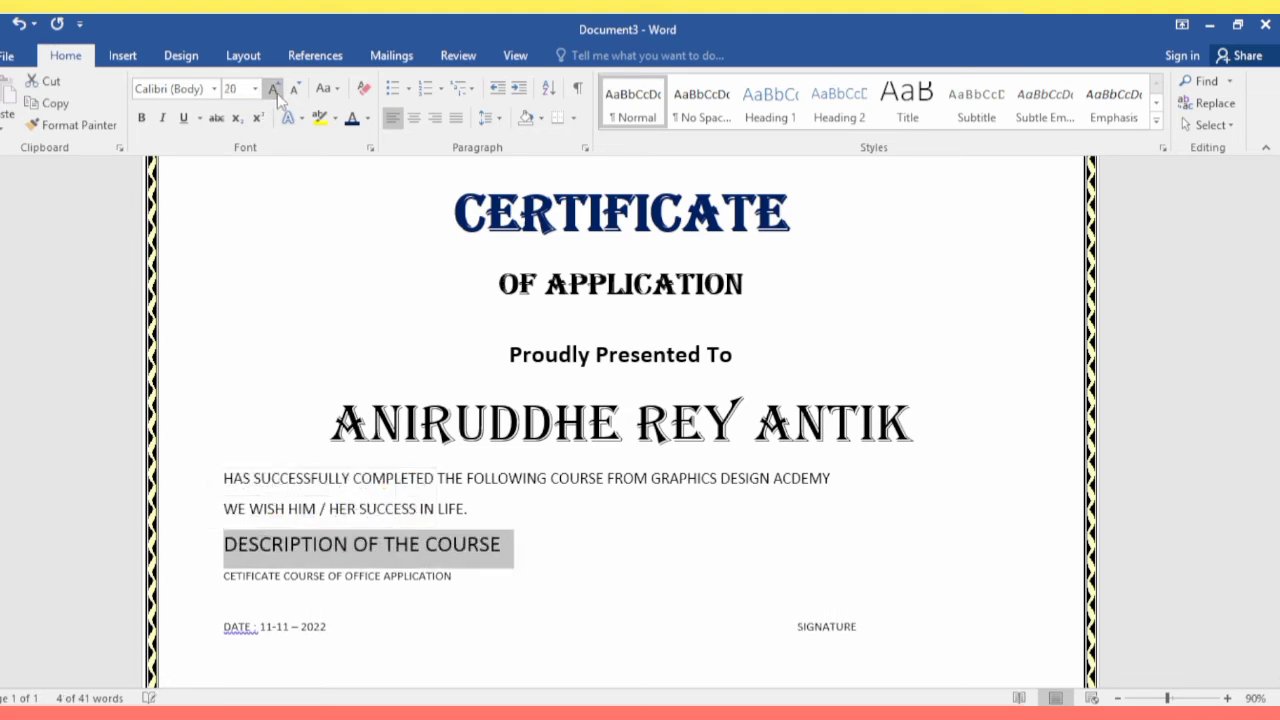
click(277, 93)
click(213, 89)
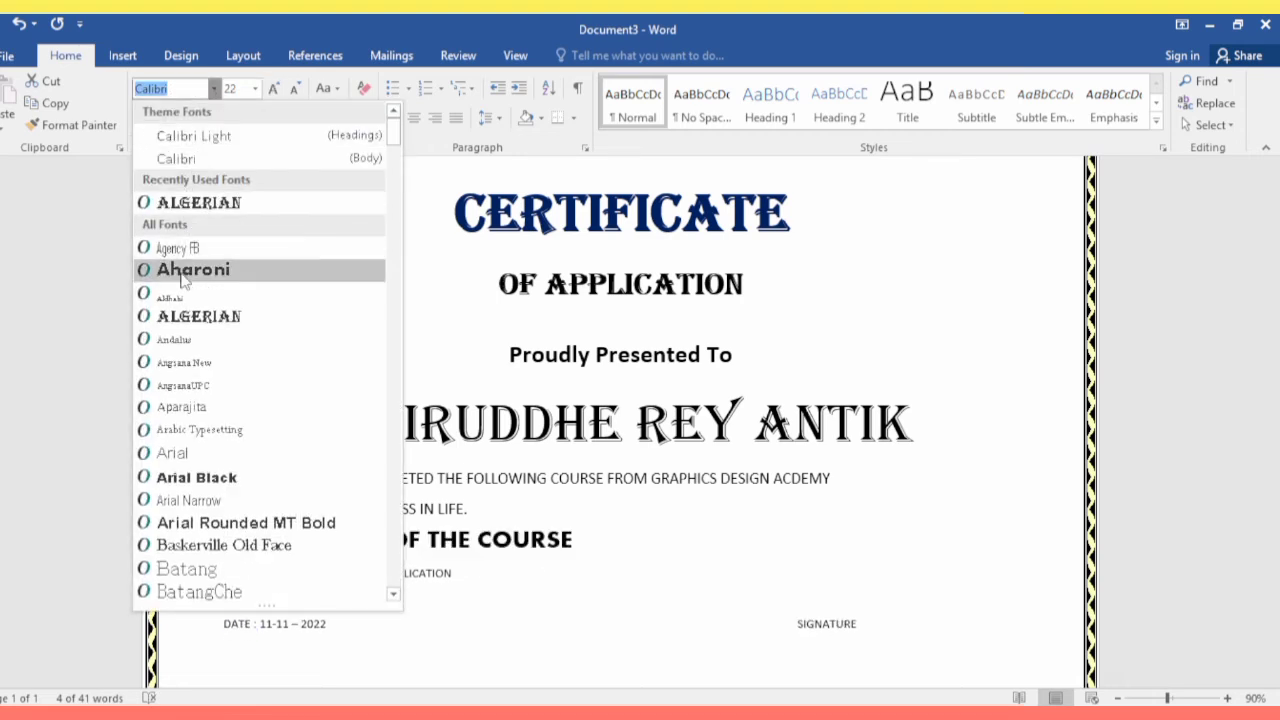
click(193, 269)
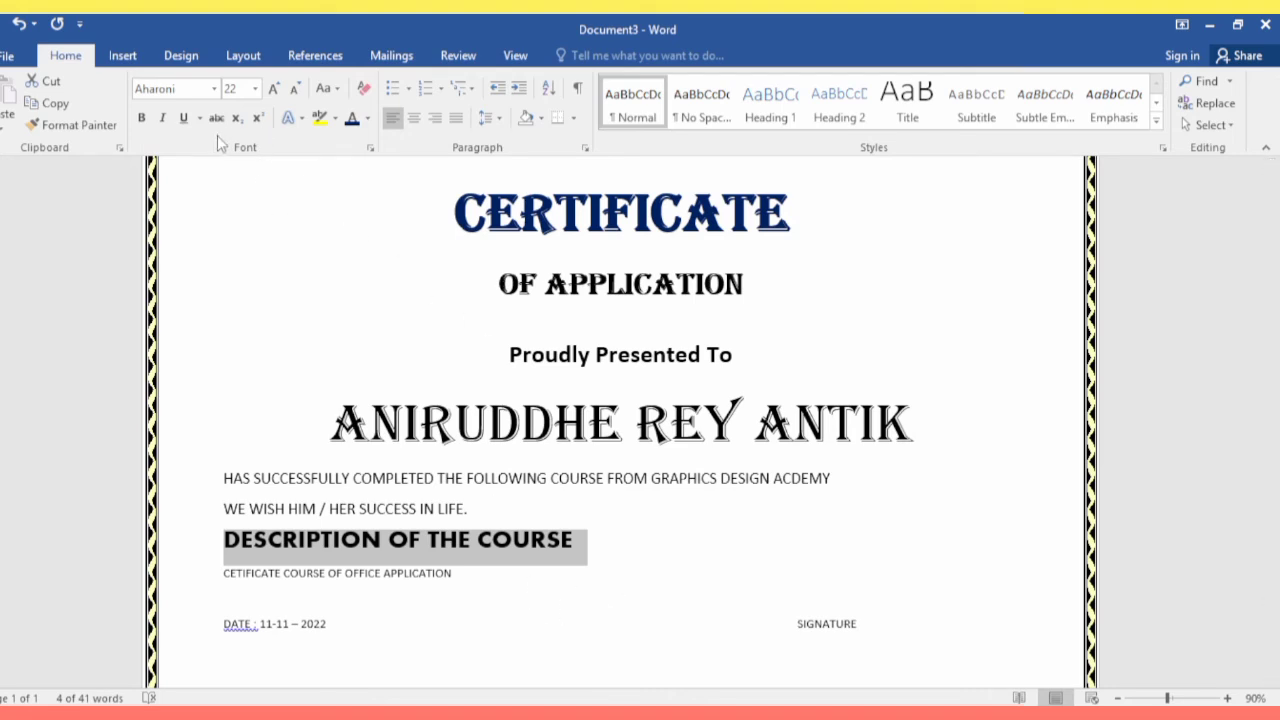
click(183, 118)
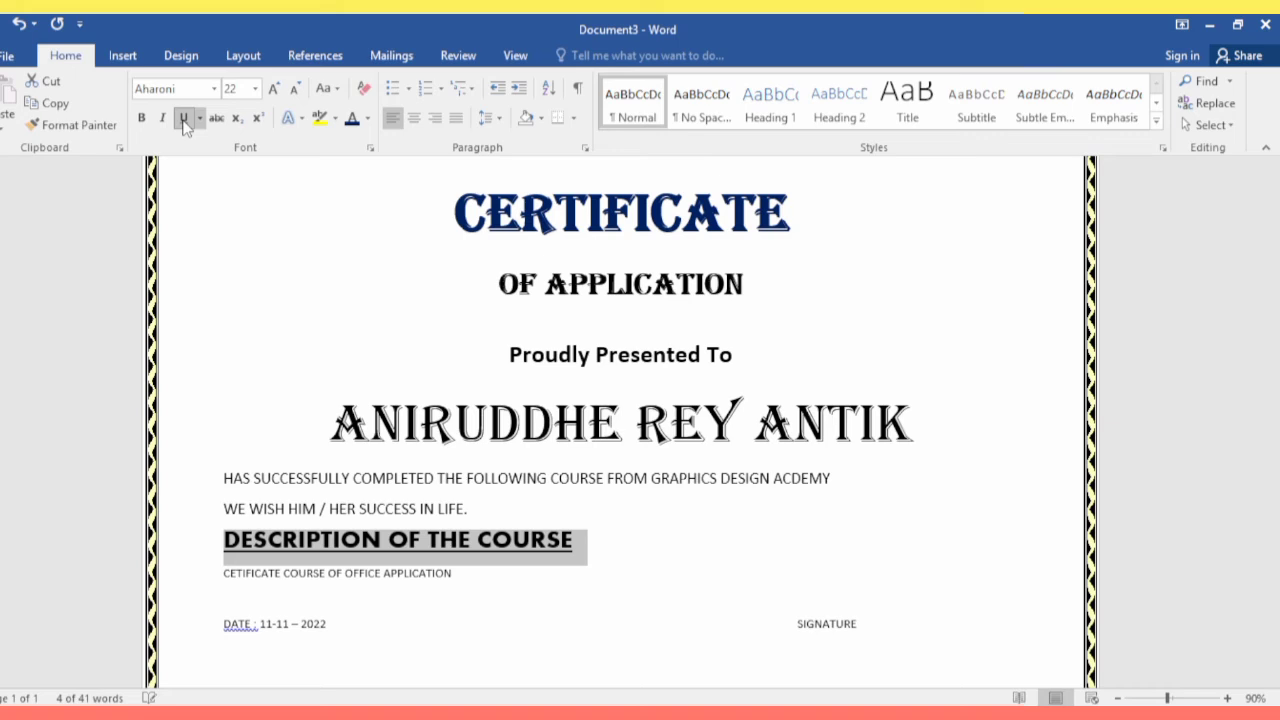
click(630, 566)
scroll(528, 556, down, 1)
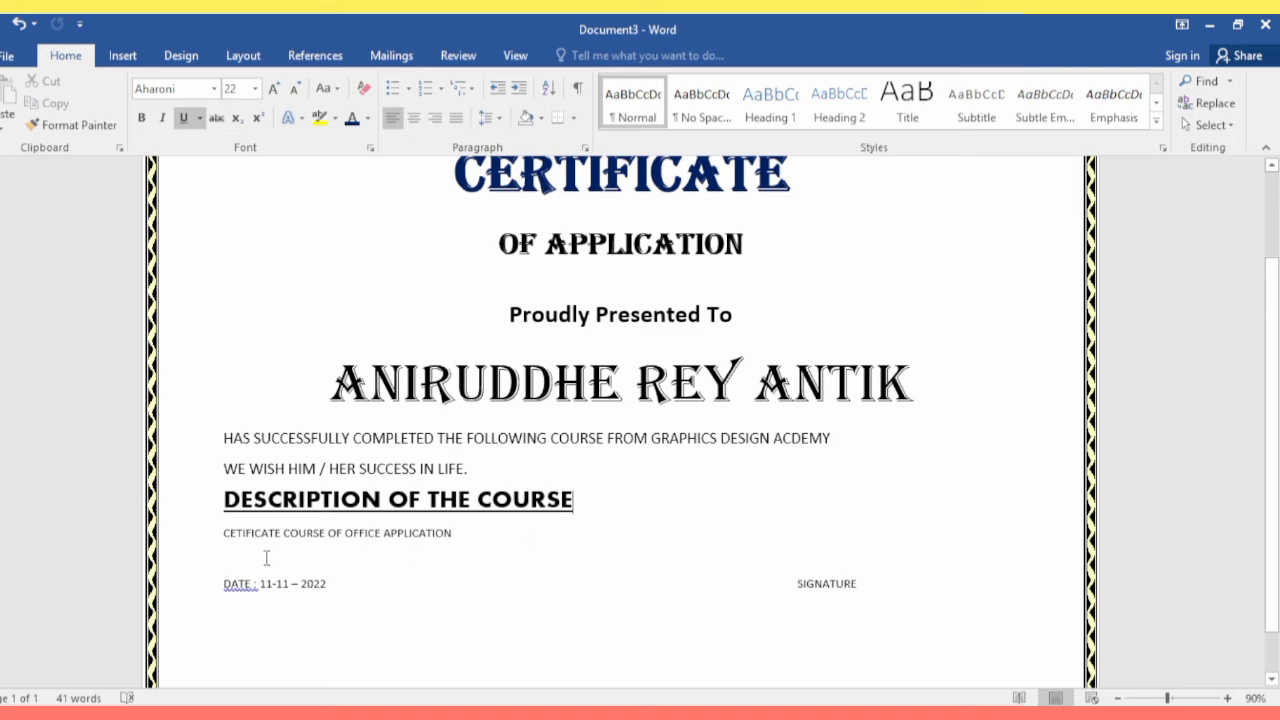
Step: Enlarge the course name line to 14 pt and add a blank line above the date
click(204, 544)
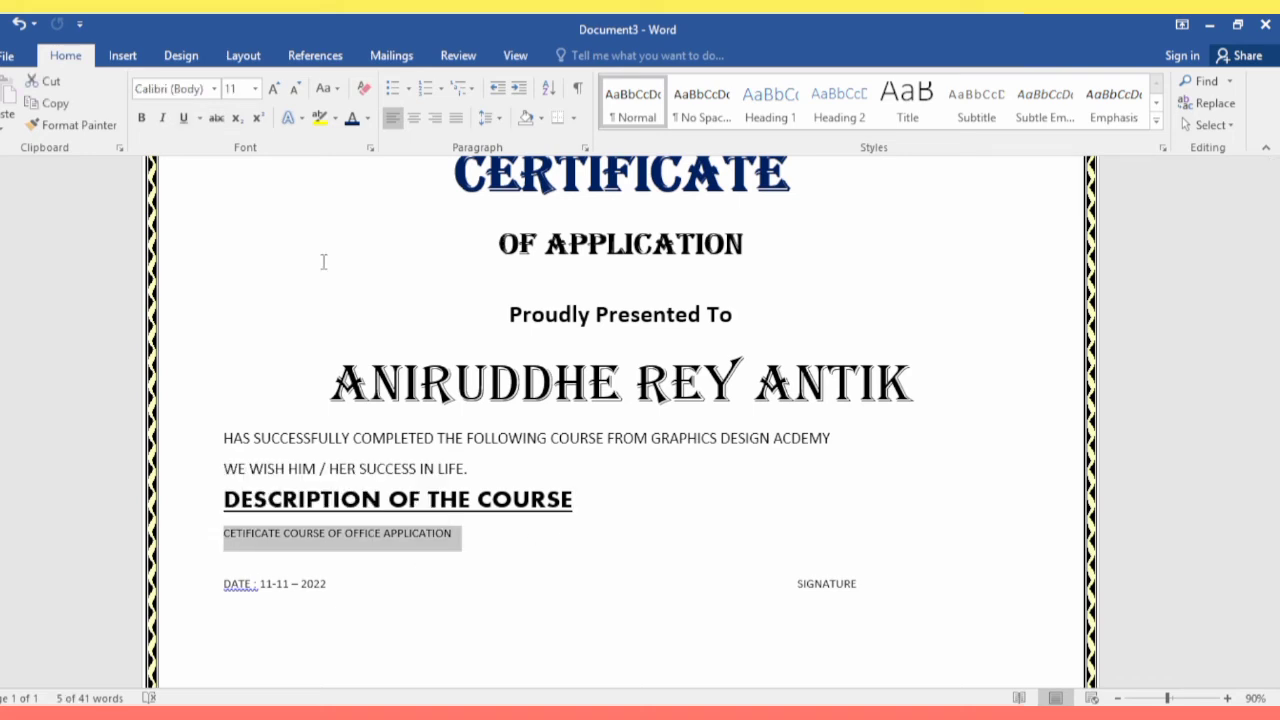
click(278, 92)
click(278, 92)
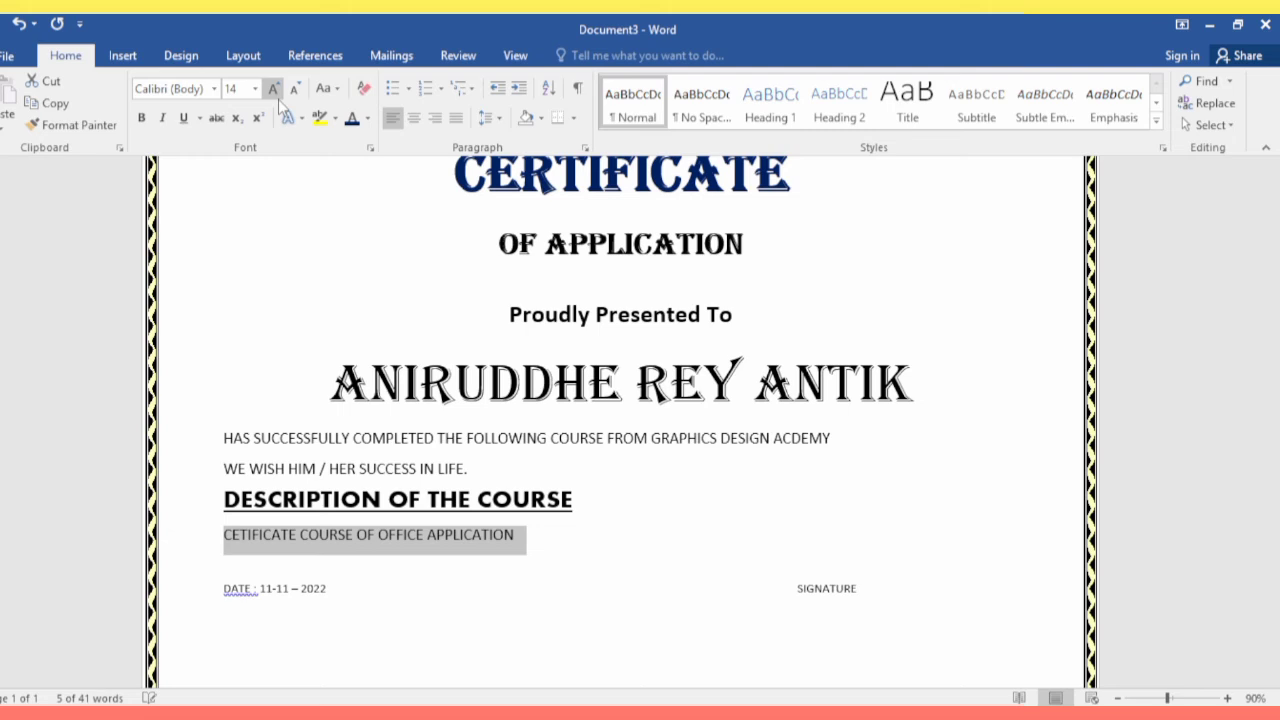
click(632, 566)
key(Return)
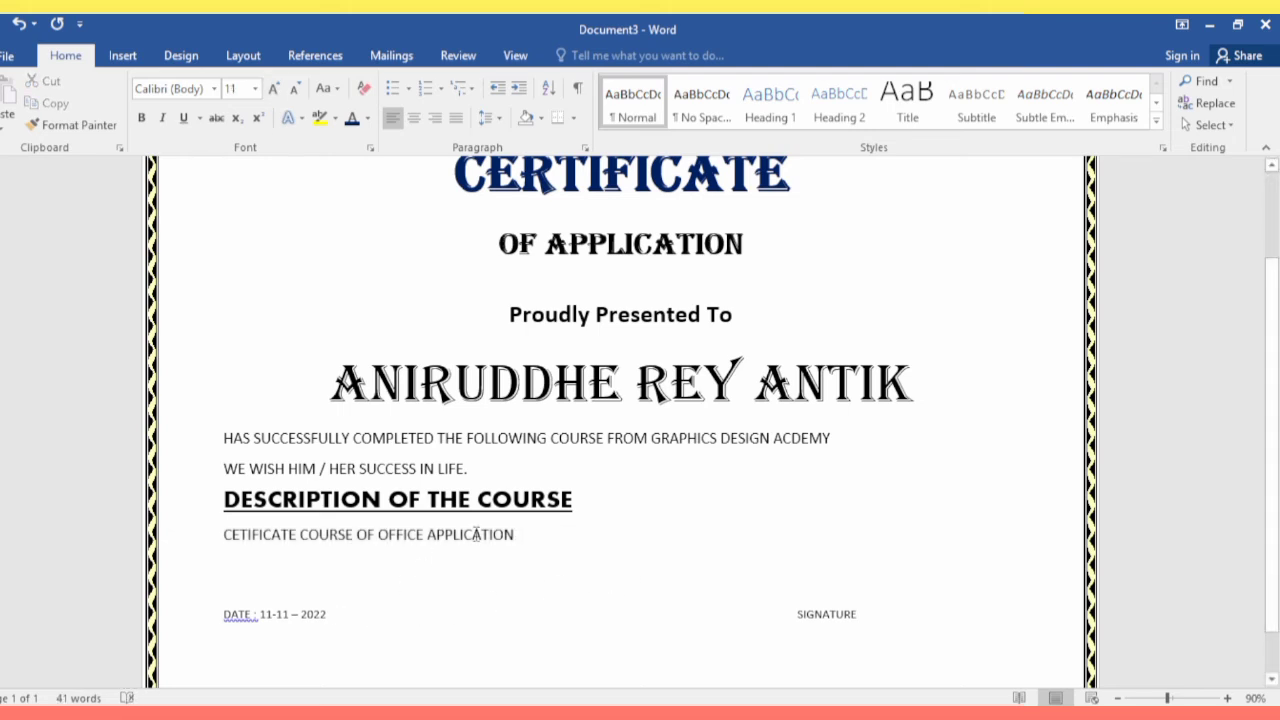
scroll(534, 543, up, 3)
scroll(538, 545, down, 2)
scroll(536, 543, down, 2)
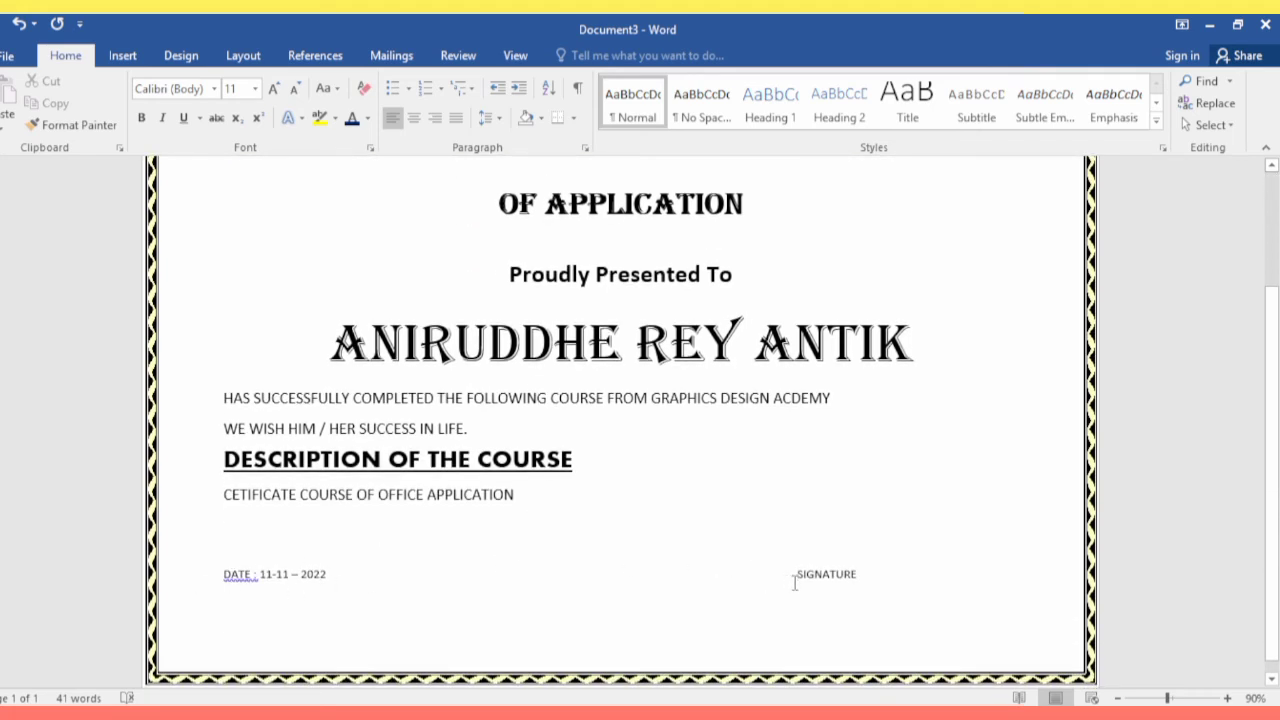
Step: Tab SIGNATURE further right and make it slightly larger
key(Tab)
key(Tab)
key(Tab)
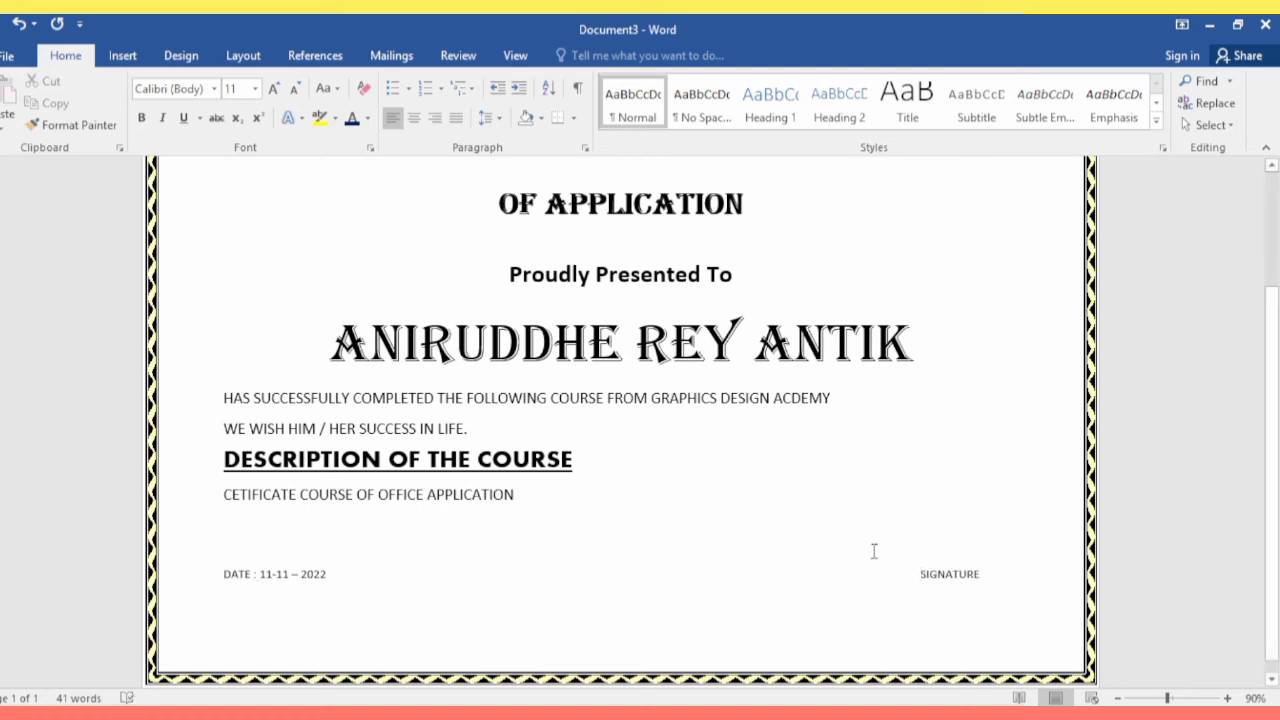
drag(907, 574, 985, 578)
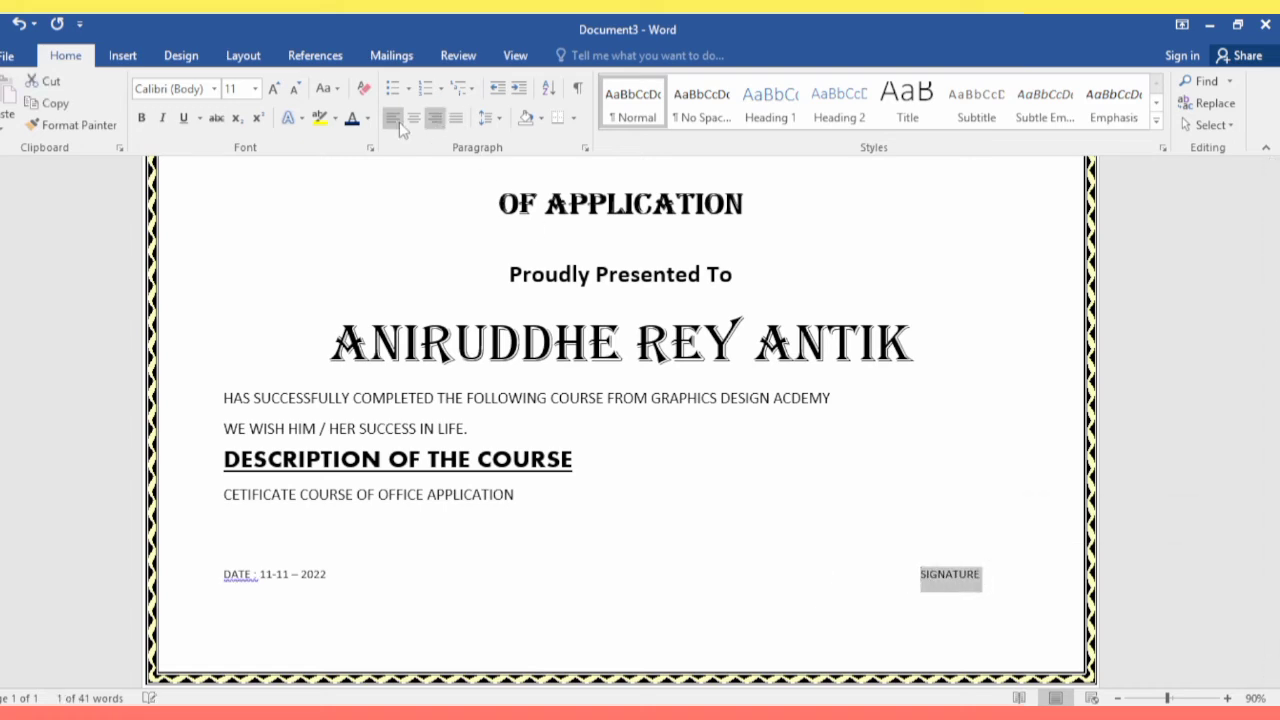
click(273, 89)
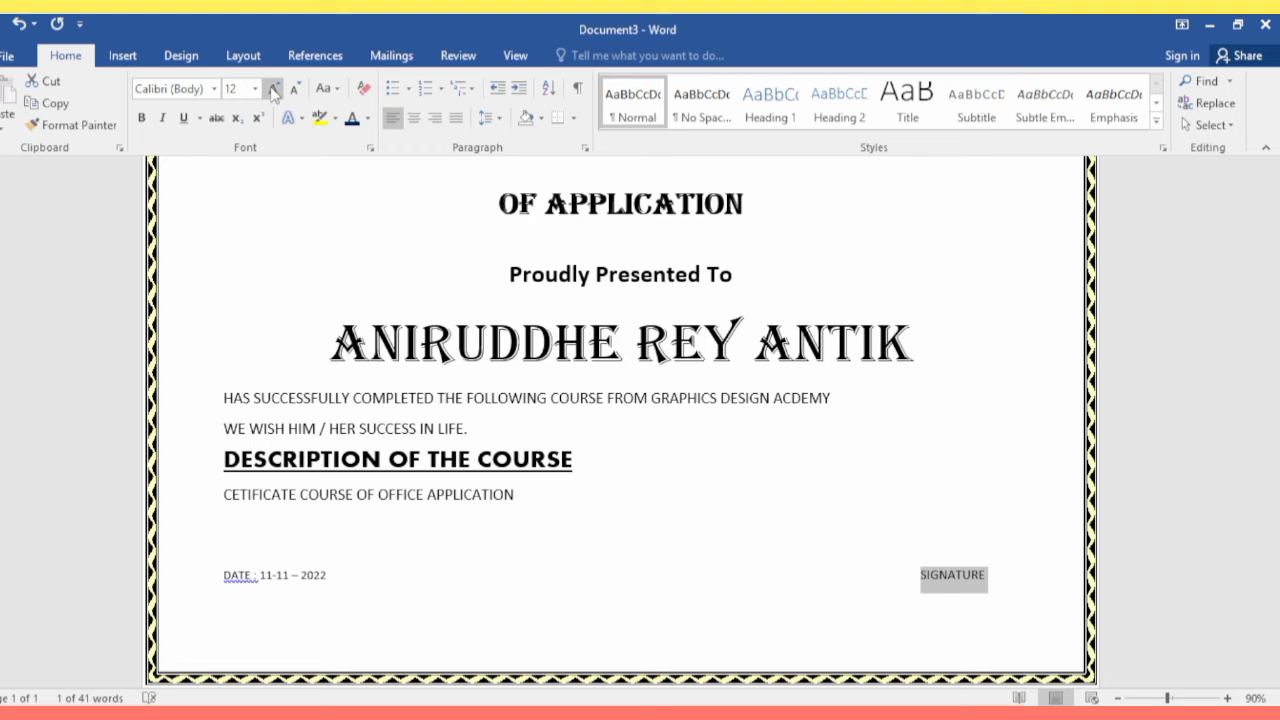
click(757, 575)
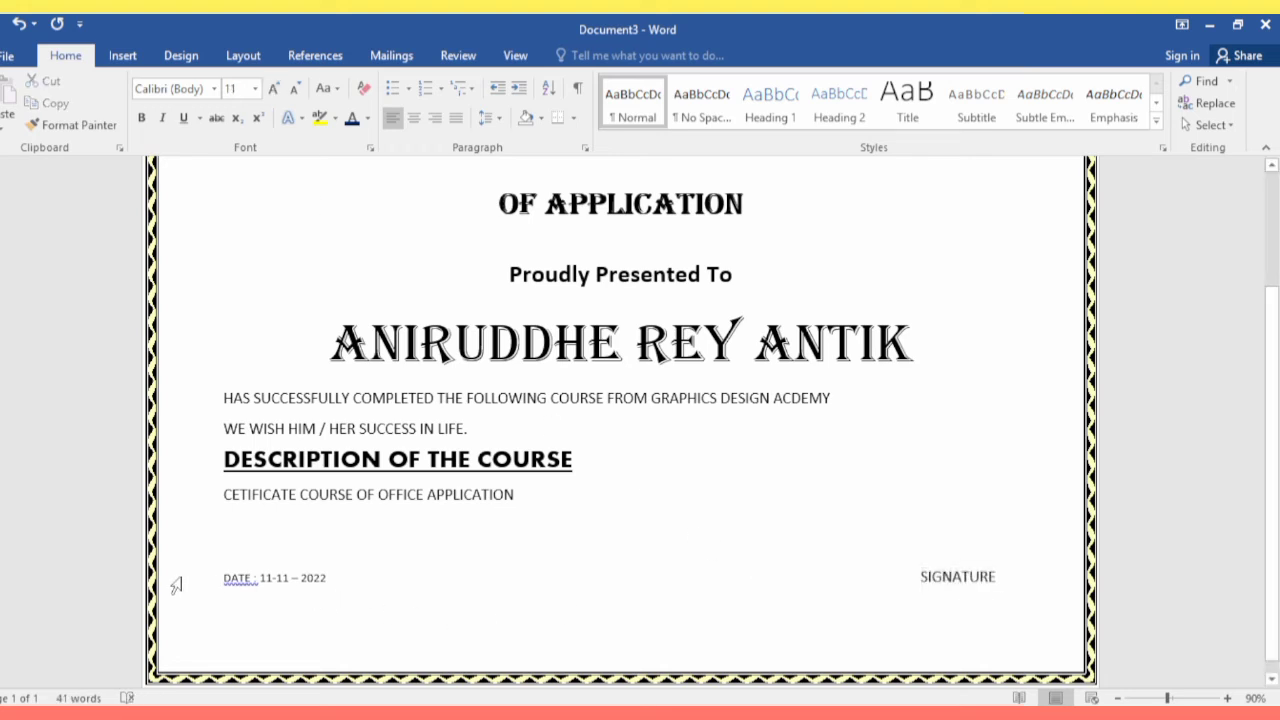
Step: Set the DATE : 11-11 – 2022 text to 12 pt
click(178, 585)
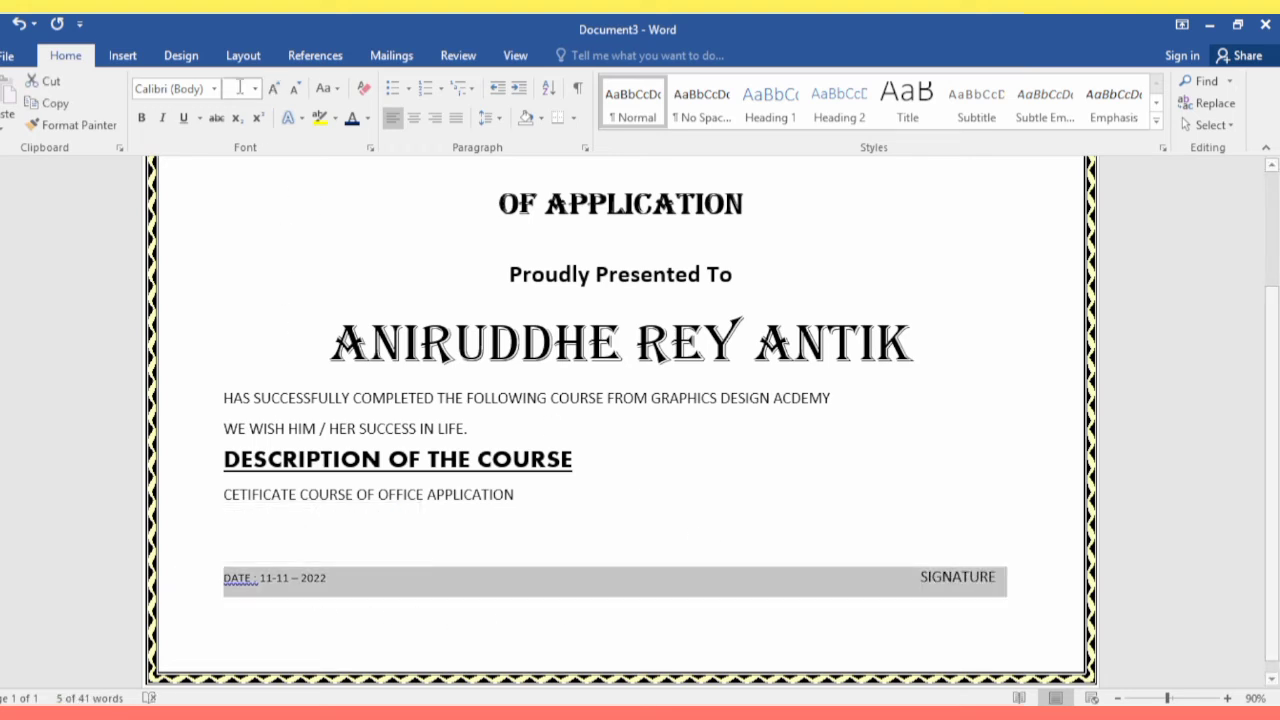
click(255, 90)
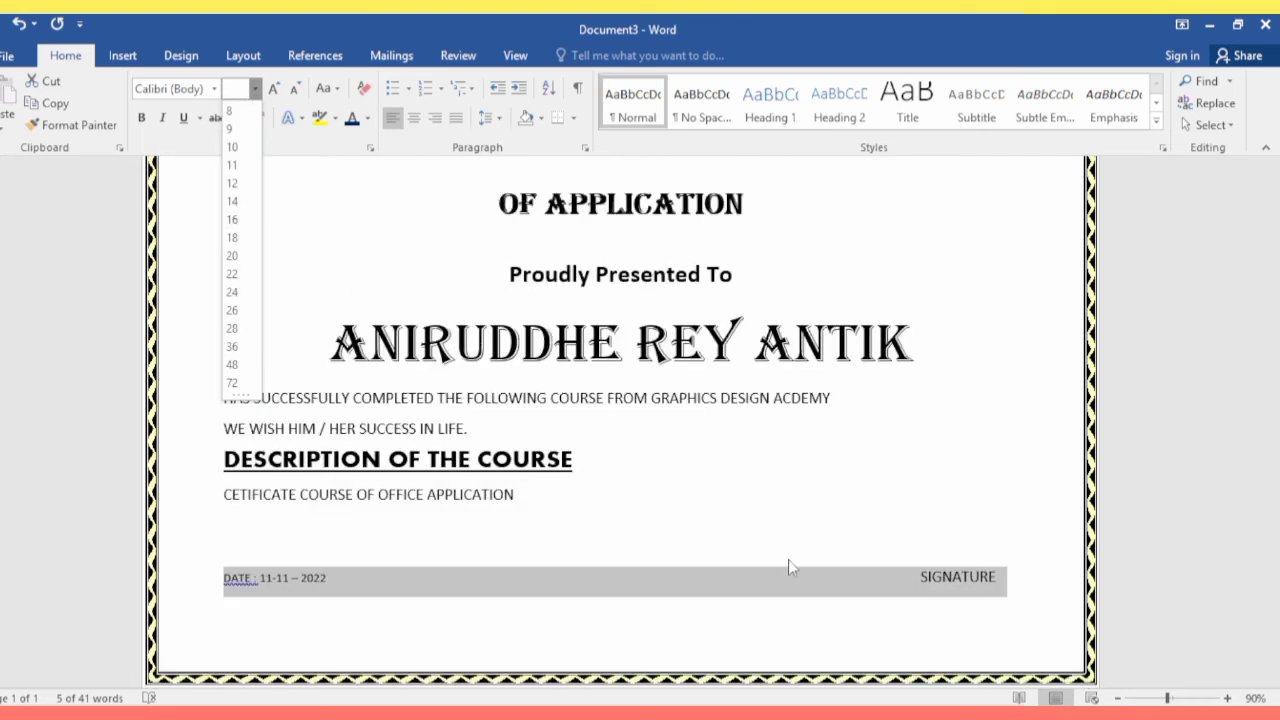
click(788, 567)
click(474, 575)
drag(343, 580, 222, 580)
click(274, 88)
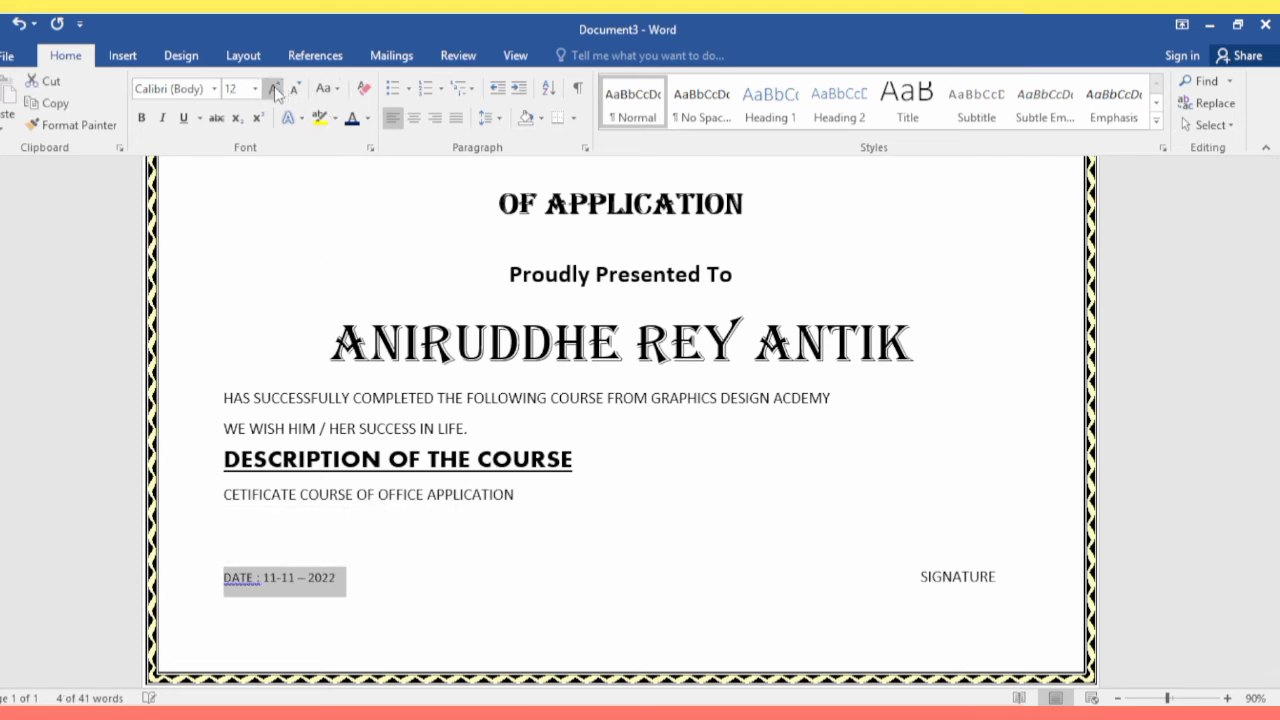
click(274, 88)
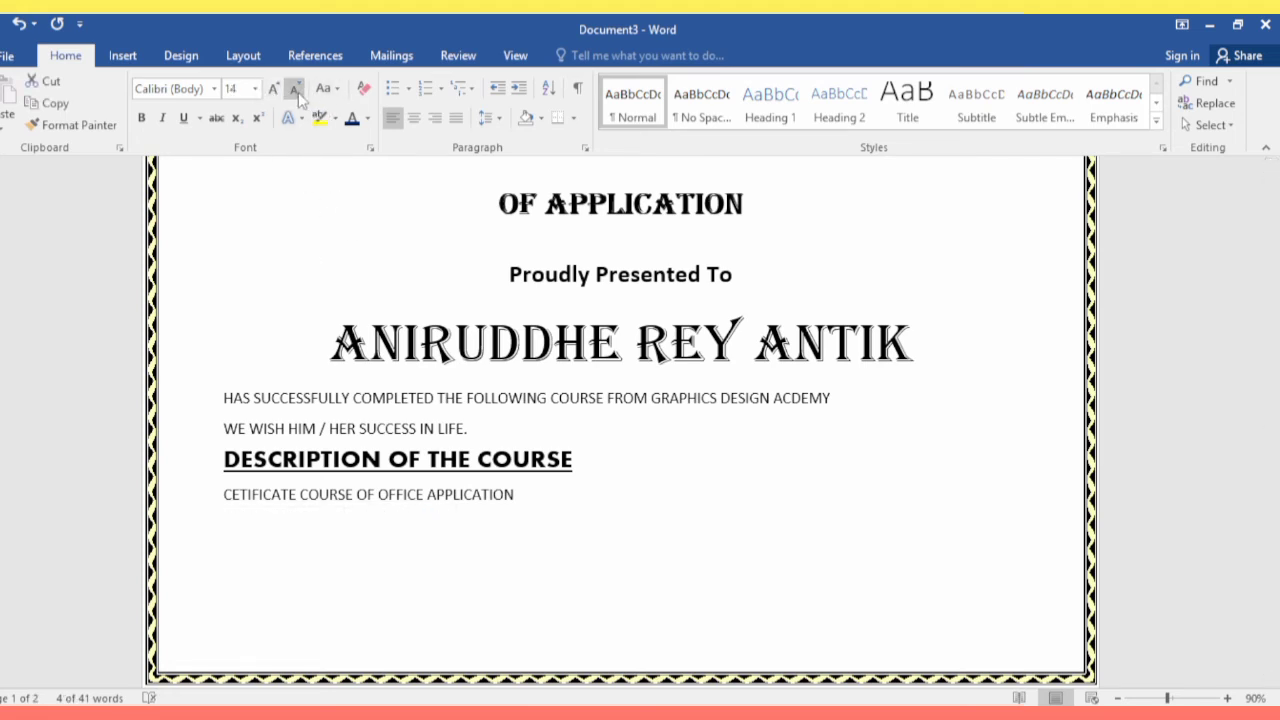
click(296, 90)
click(477, 544)
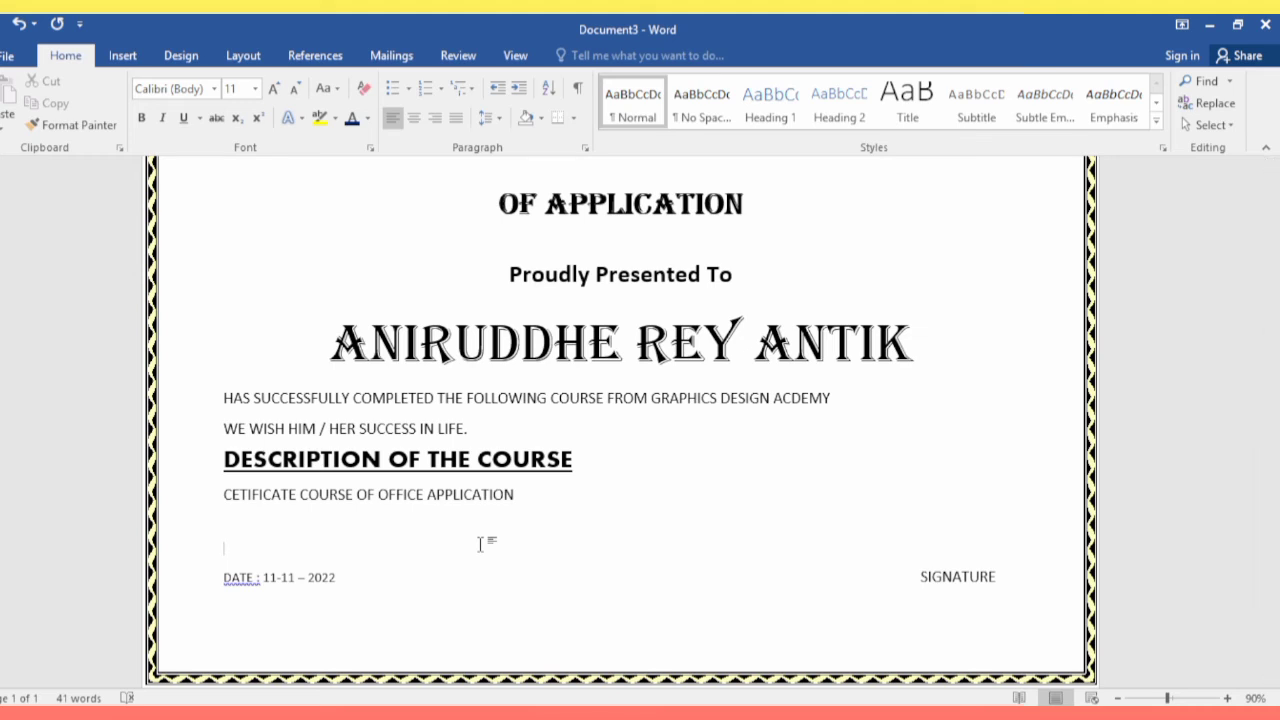
Step: Draw a short horizontal line just above SIGNATURE and nudge it up slightly
click(123, 55)
click(240, 108)
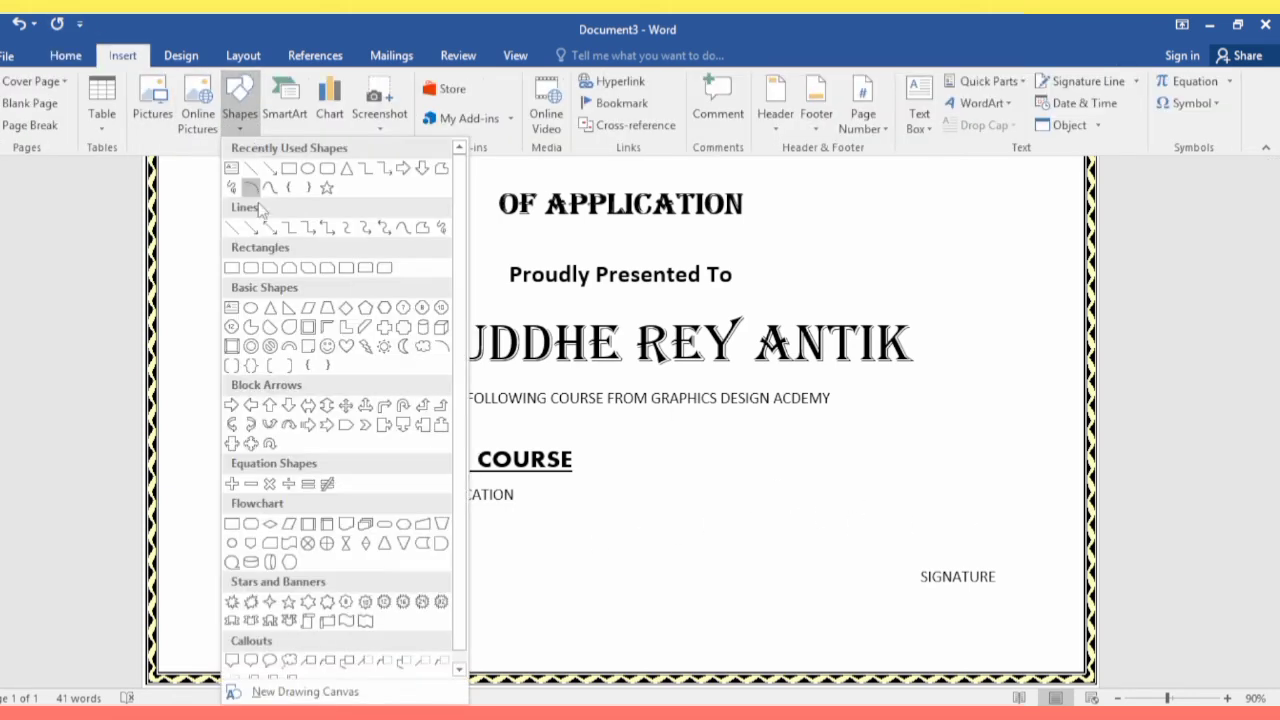
click(252, 187)
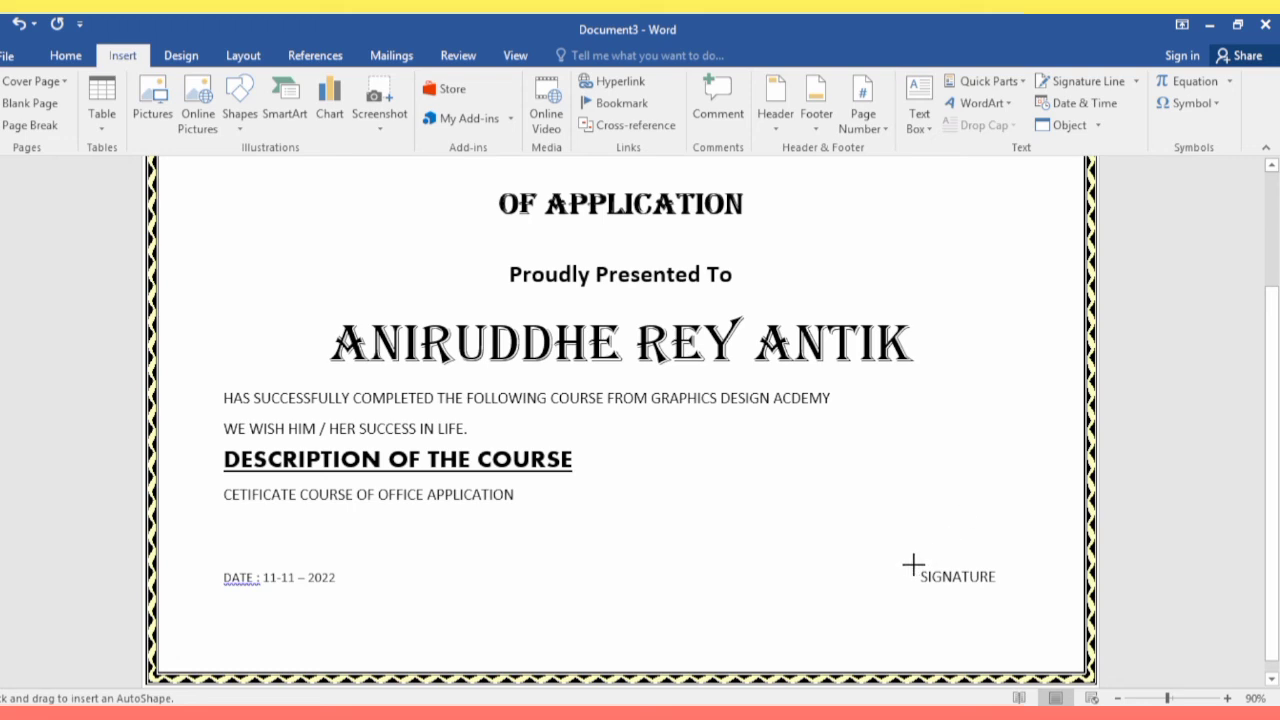
drag(932, 558, 999, 566)
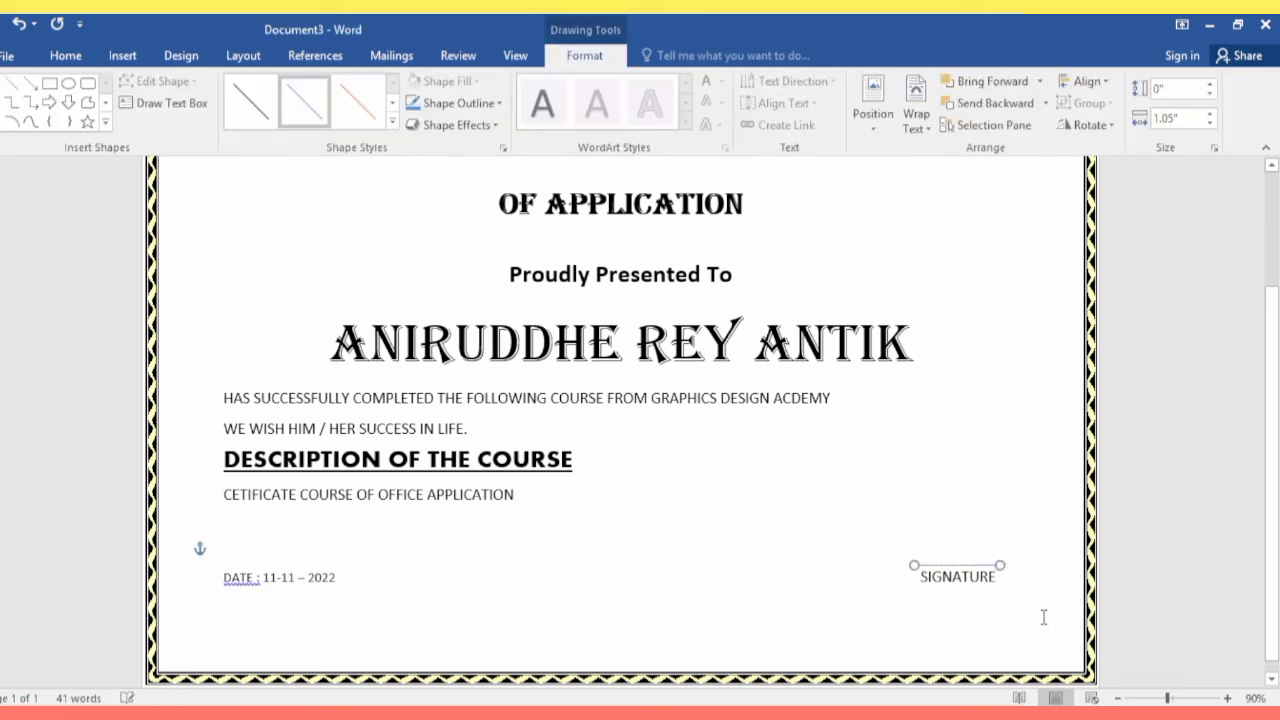
key(Up)
key(Up)
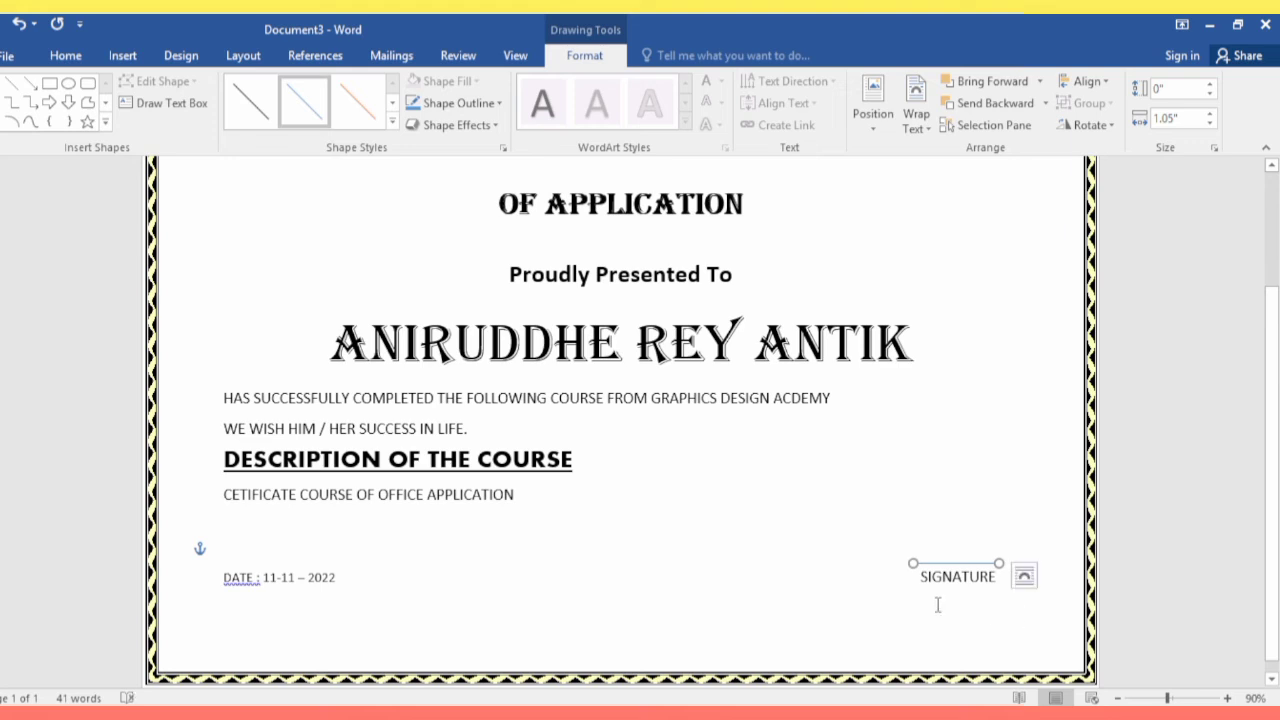
click(787, 570)
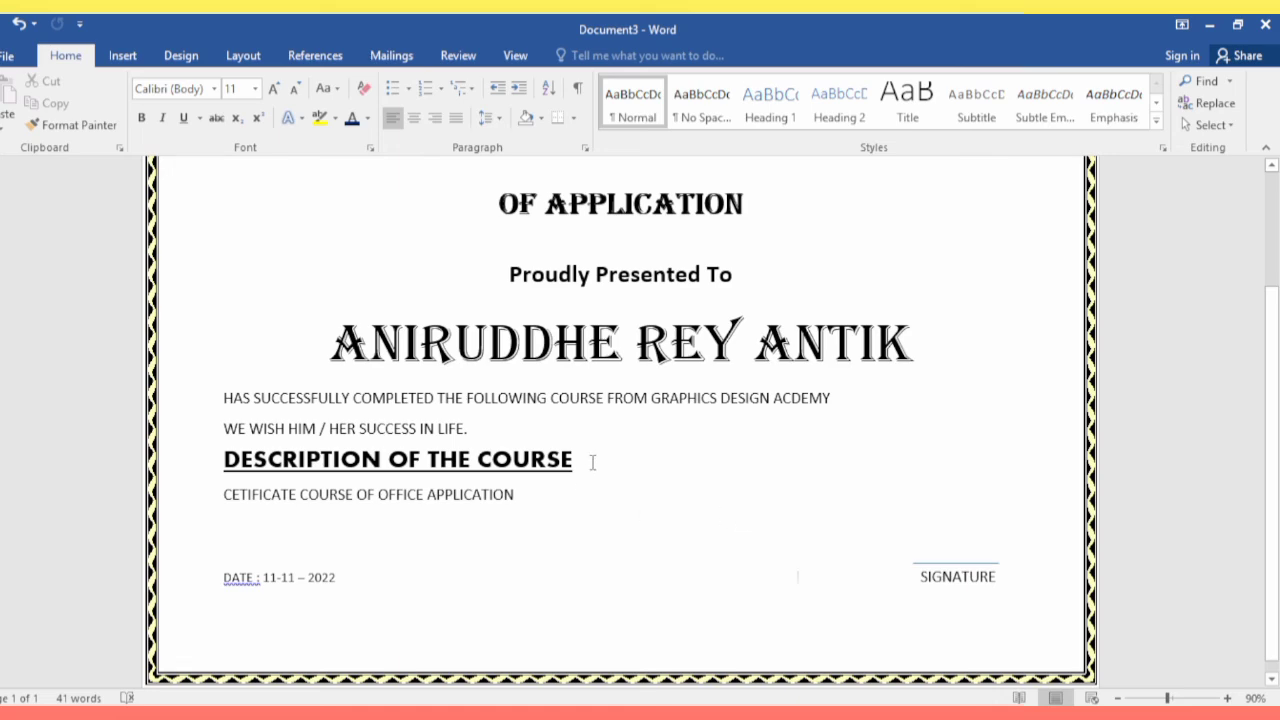
ctrl+scroll(630, 400, down, 3)
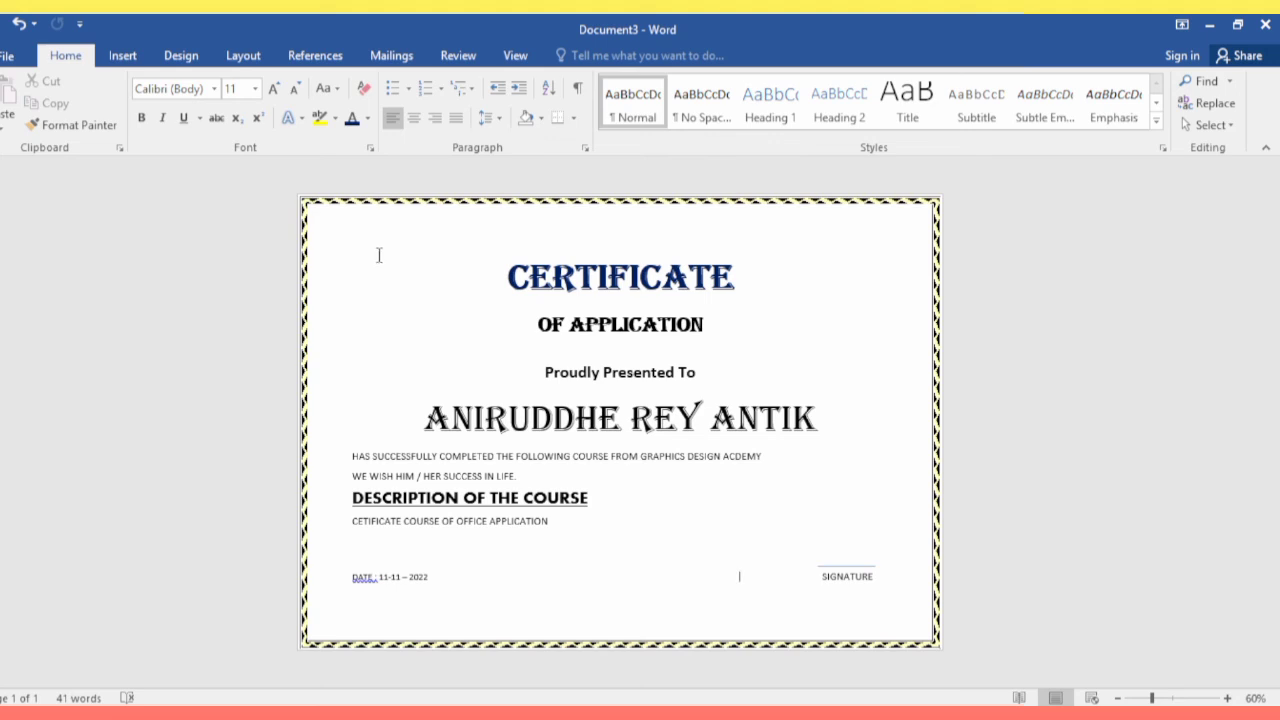
Step: Pick the Right Triangle shape from the Shapes gallery
click(124, 56)
click(240, 110)
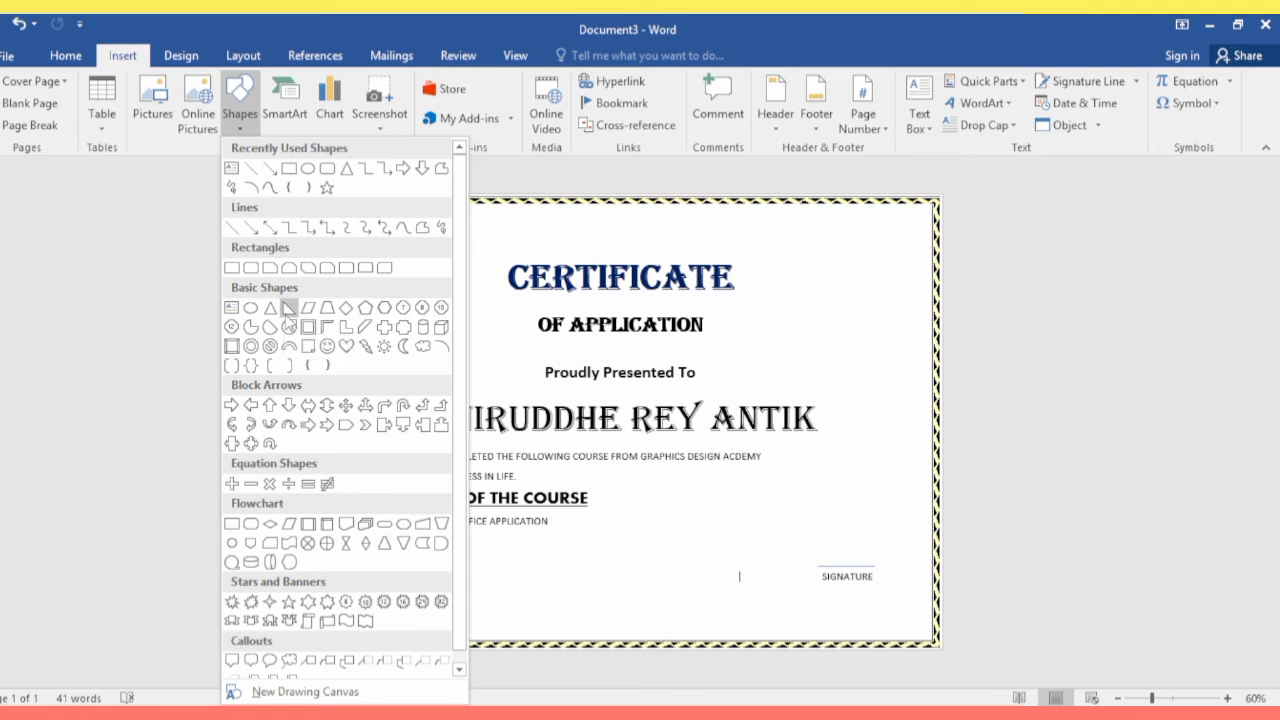
click(288, 310)
Step: Draw a right triangle, rotate it and fit it into the top-left corner at about 1.63" by 1.47"
drag(352, 264, 453, 380)
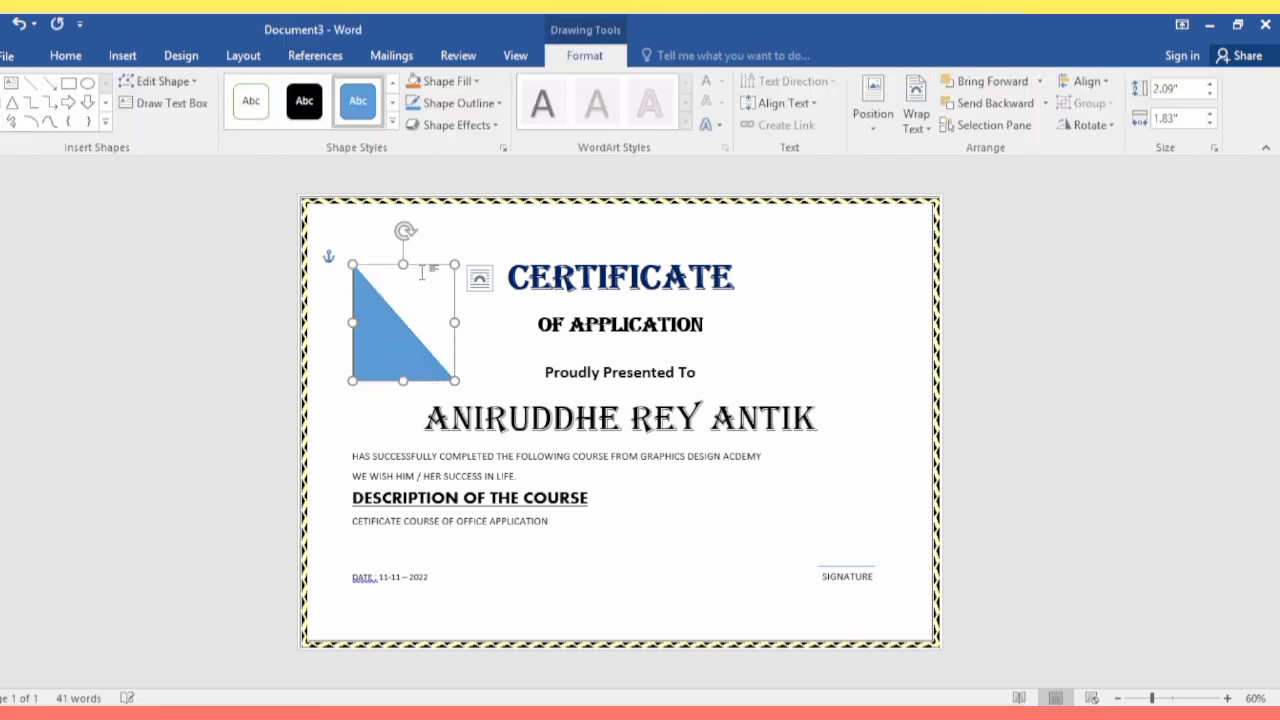
drag(404, 232, 491, 345)
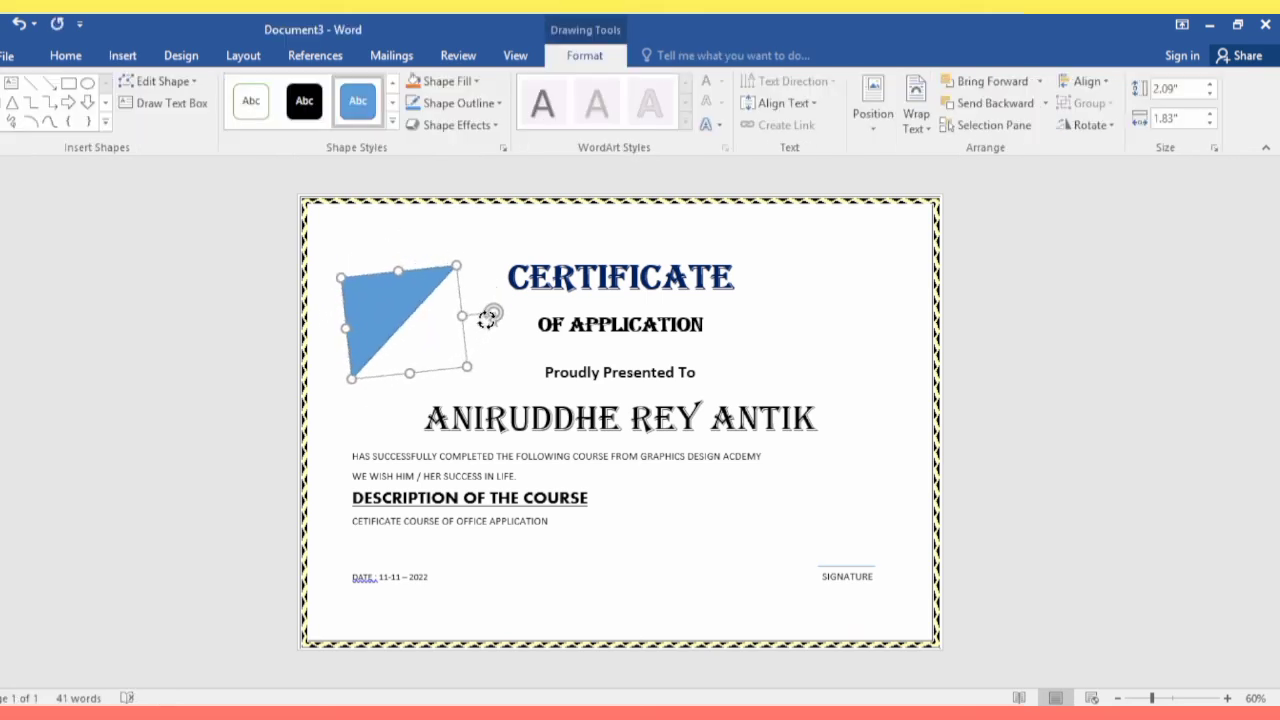
drag(491, 345, 488, 357)
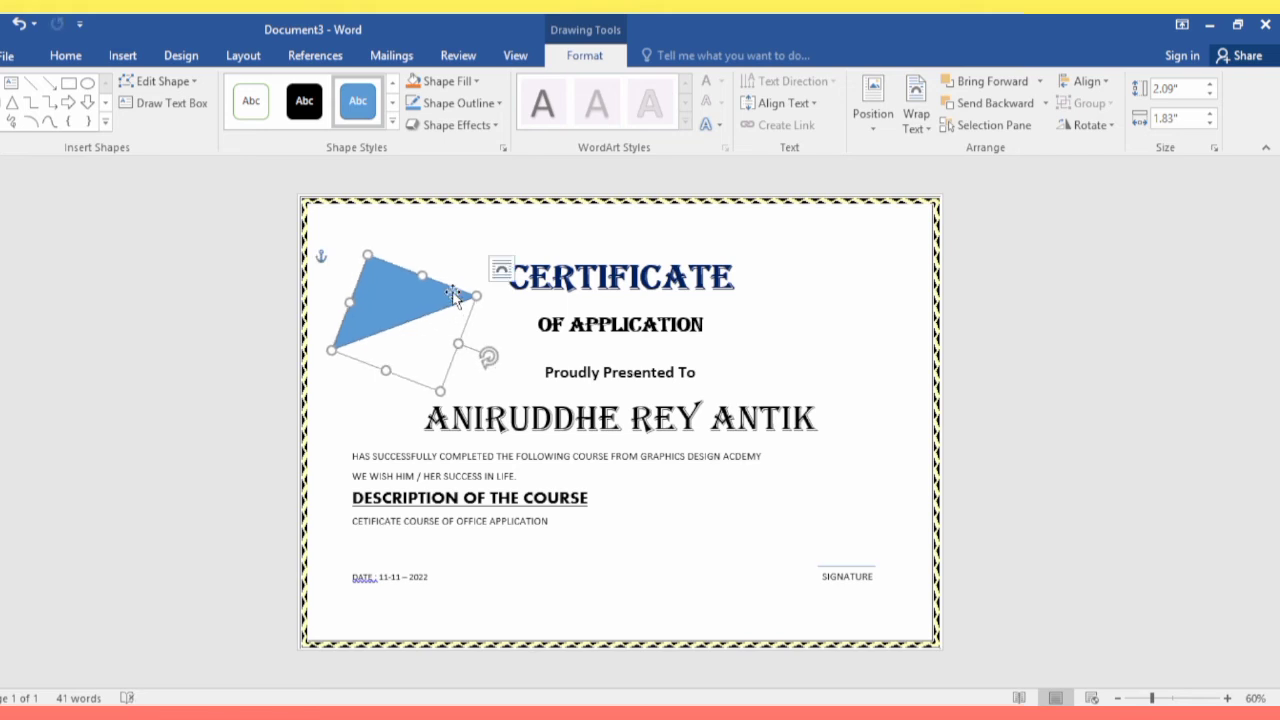
drag(488, 357, 486, 283)
drag(388, 334, 355, 242)
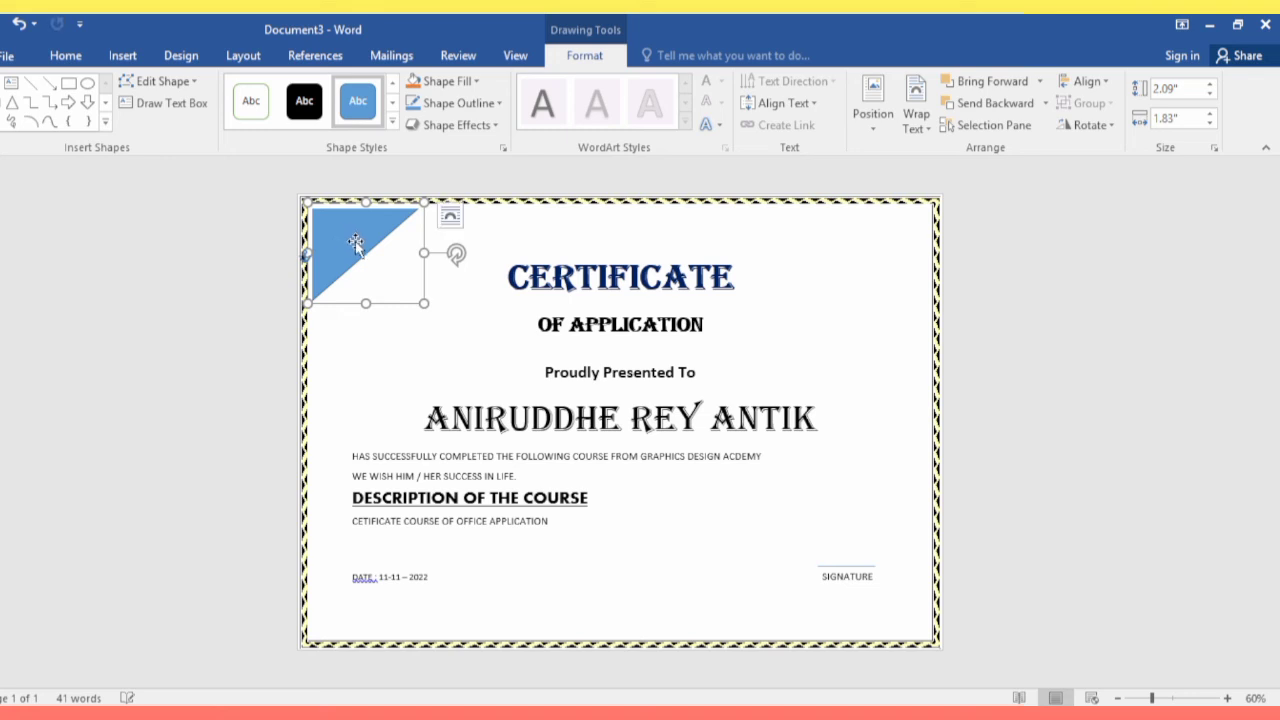
drag(421, 300, 399, 285)
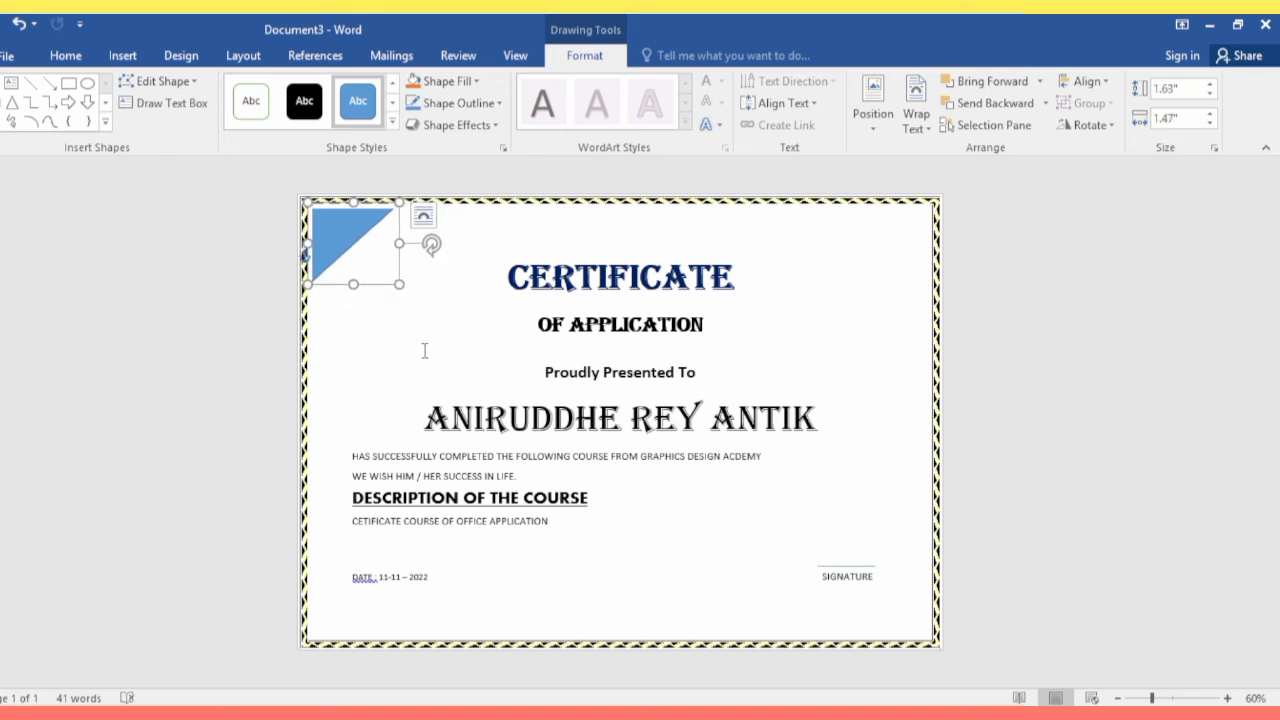
Step: Fill the triangle solid black and make a slightly offset duplicate
click(423, 215)
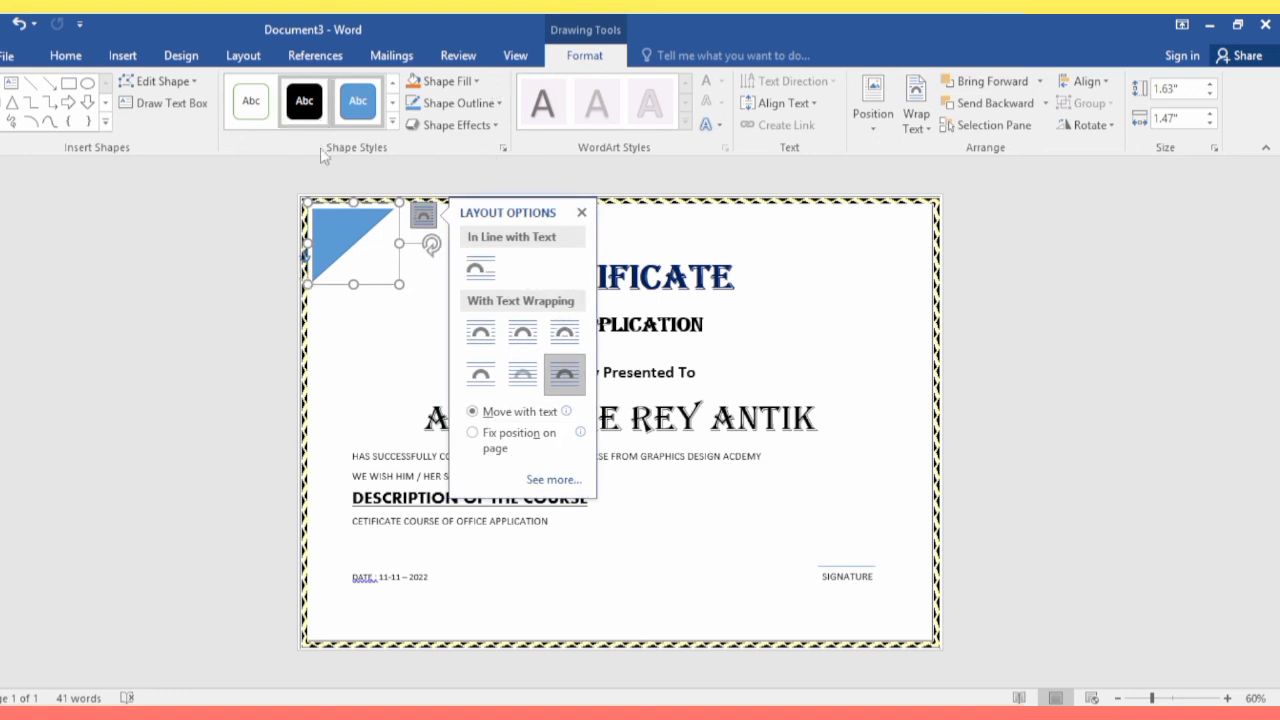
click(304, 100)
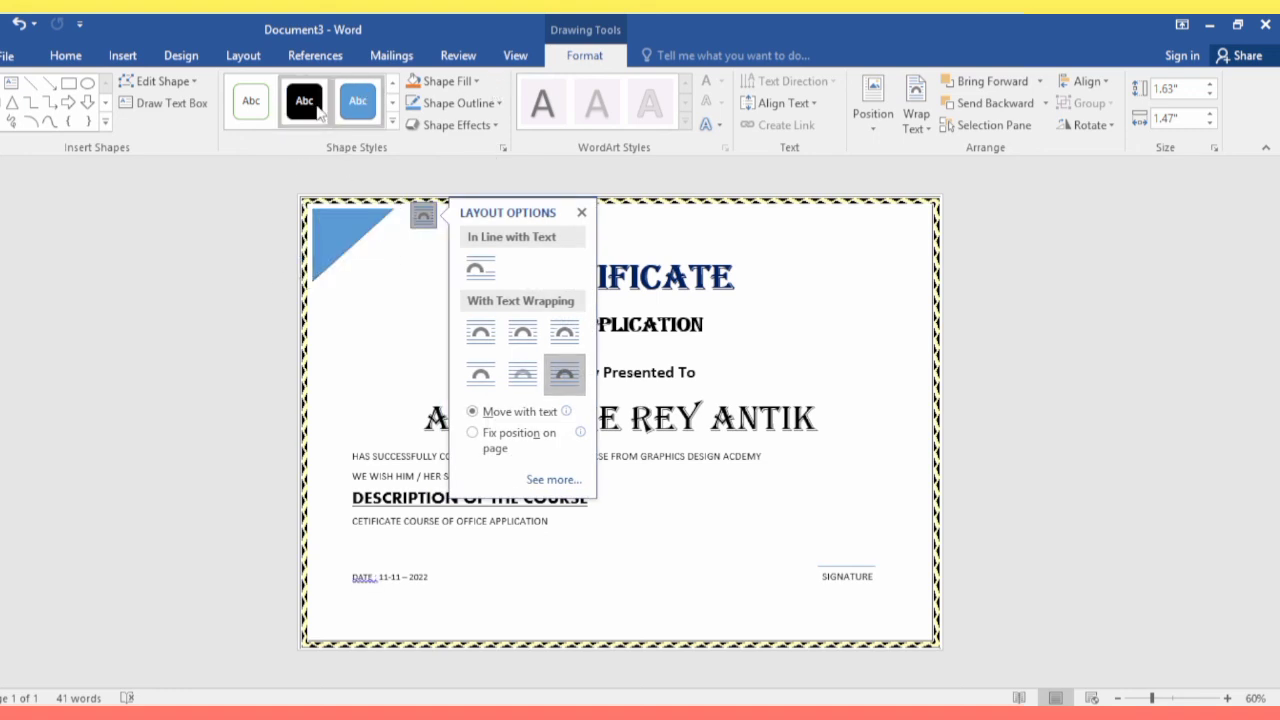
key(Escape)
key(Right)
key(Down)
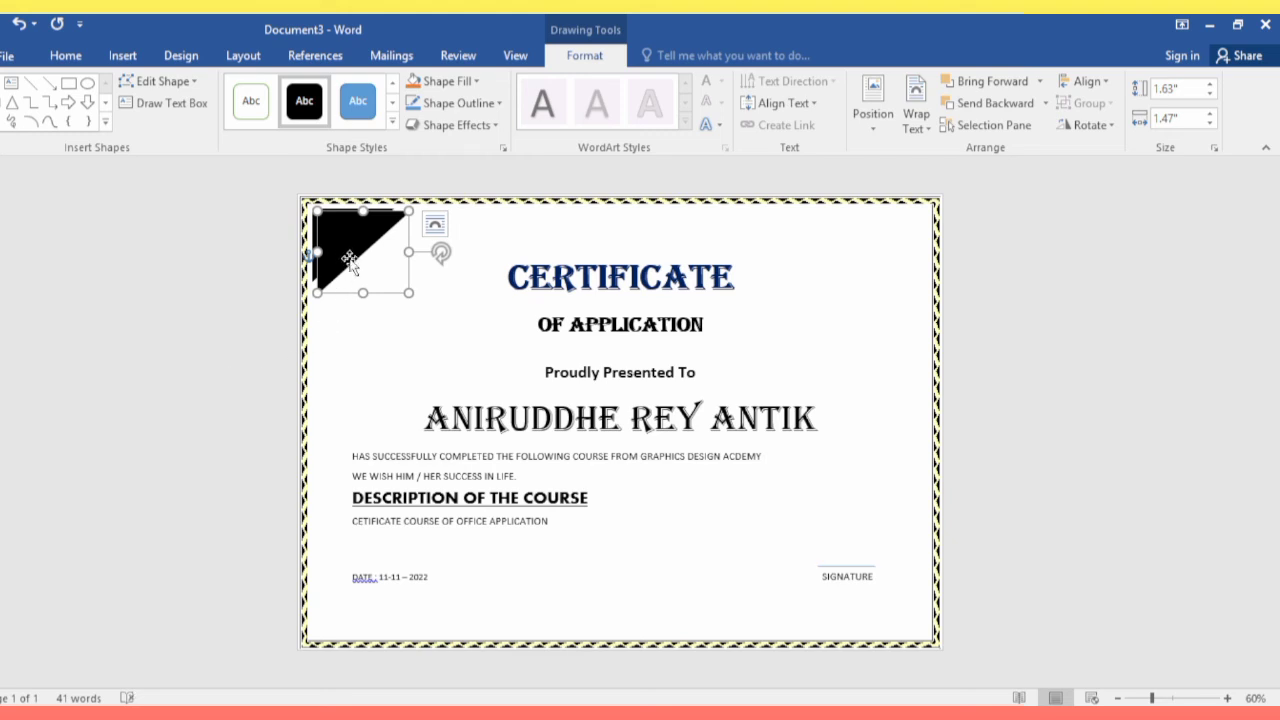
drag(350, 260, 357, 256)
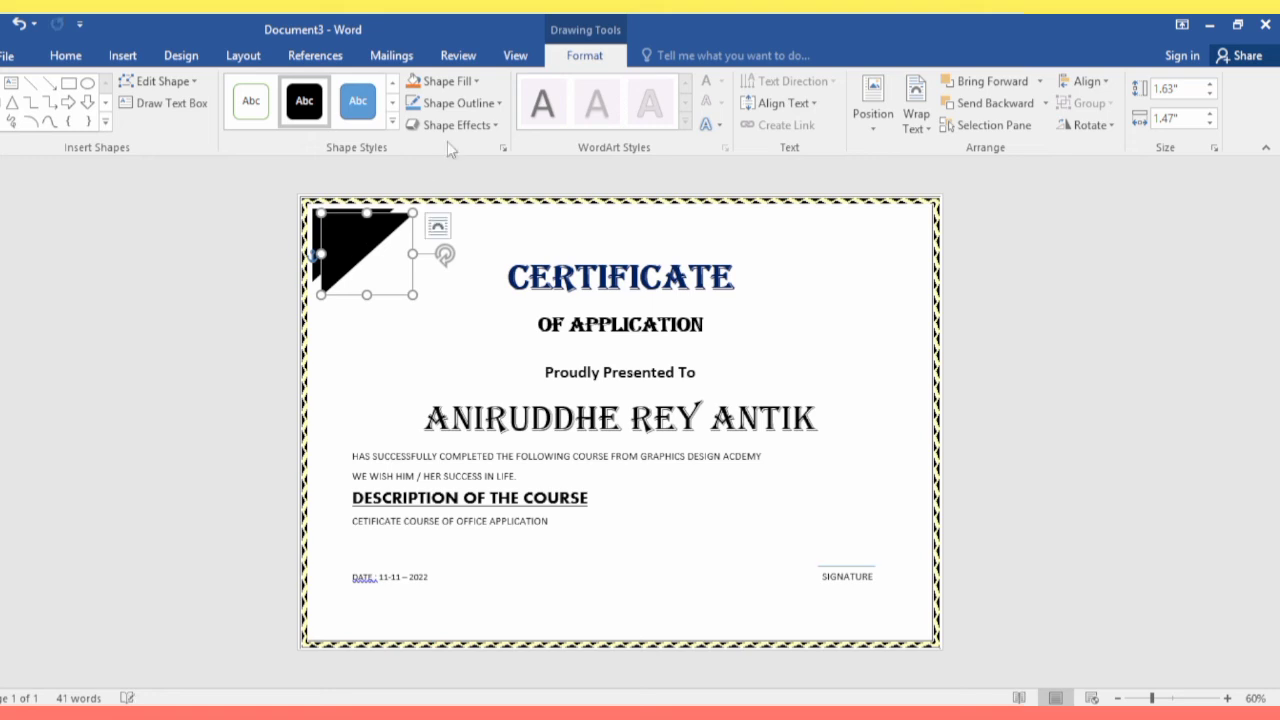
Step: Make the duplicate yellow with a 4½ pt outline and drag out a copy down-right
click(466, 81)
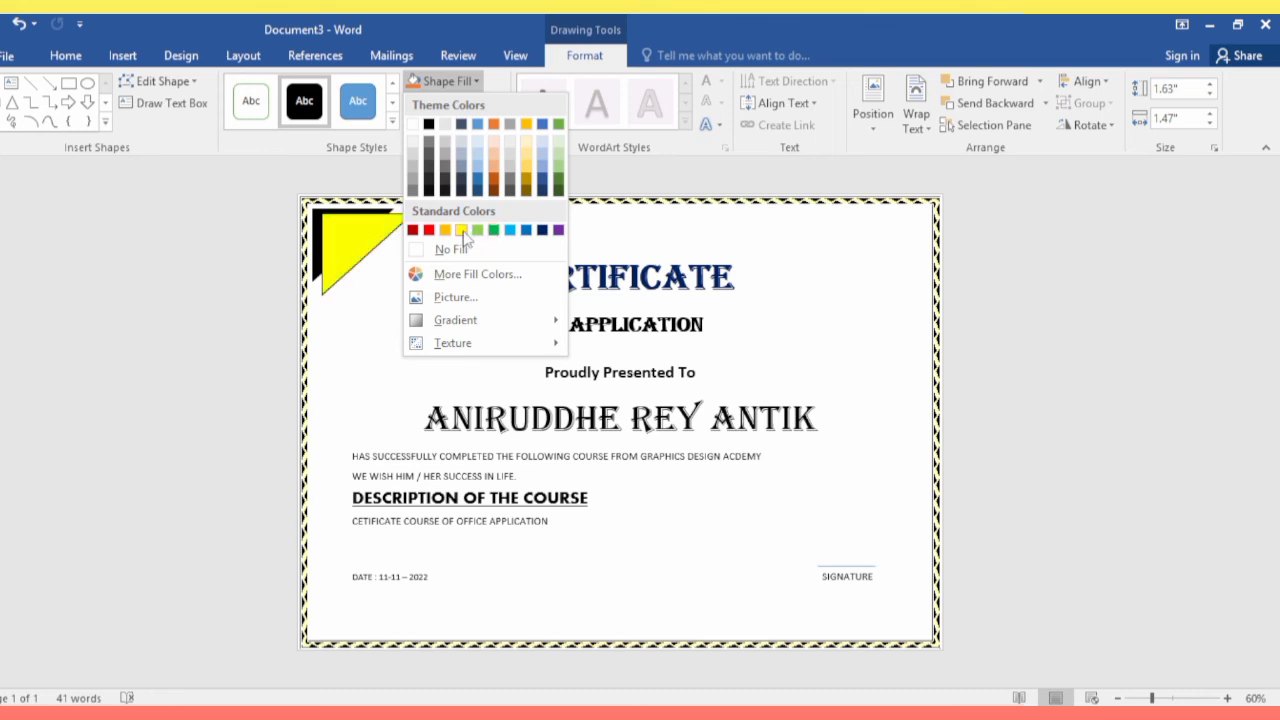
click(462, 231)
click(500, 103)
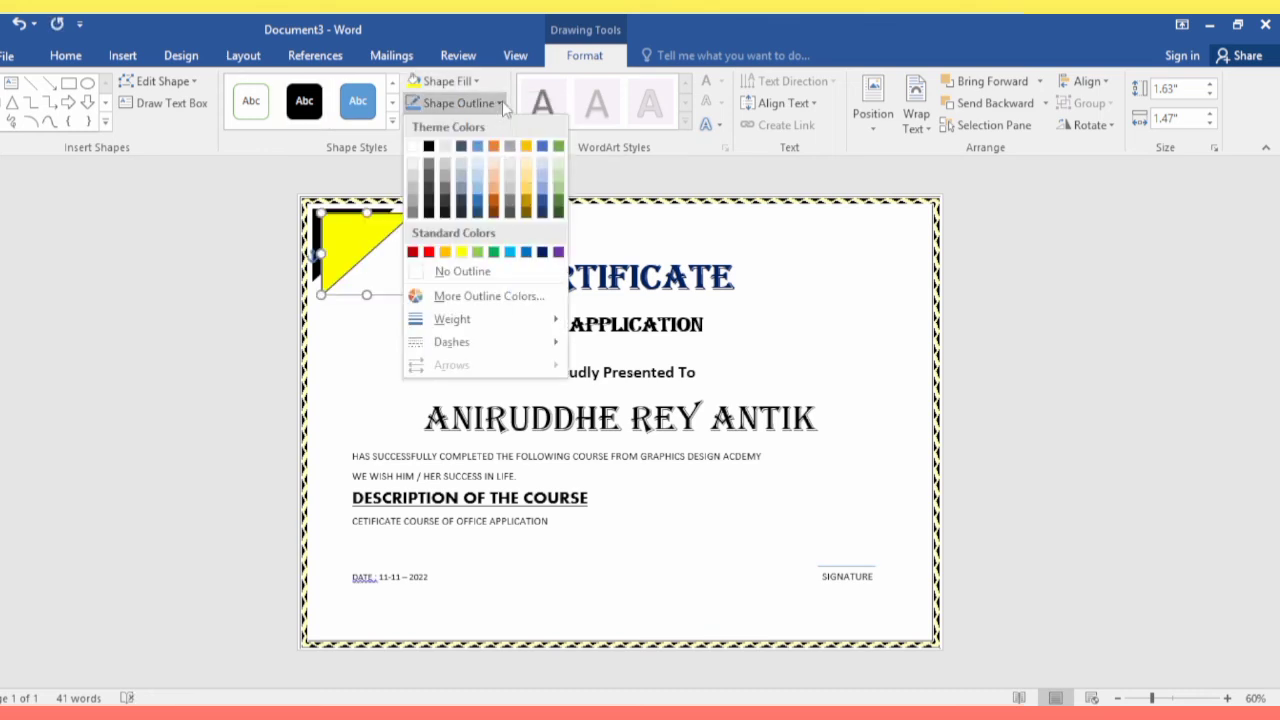
mouse_move(452, 319)
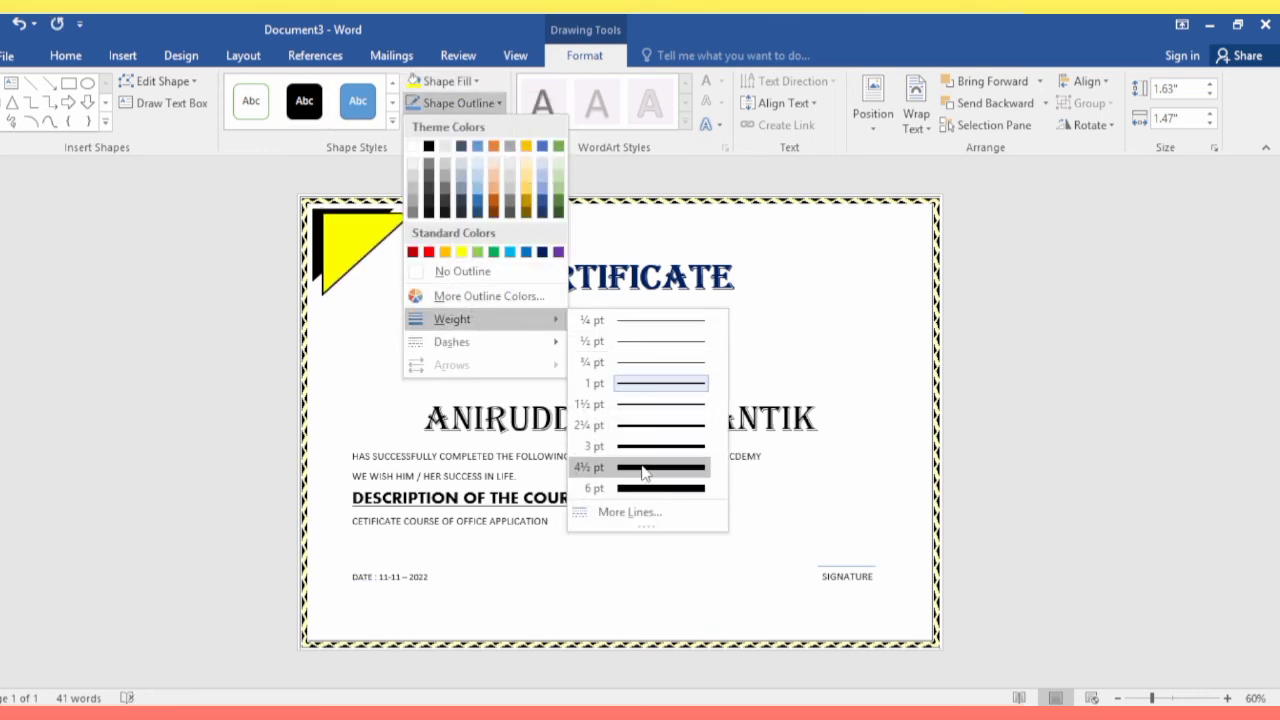
click(643, 467)
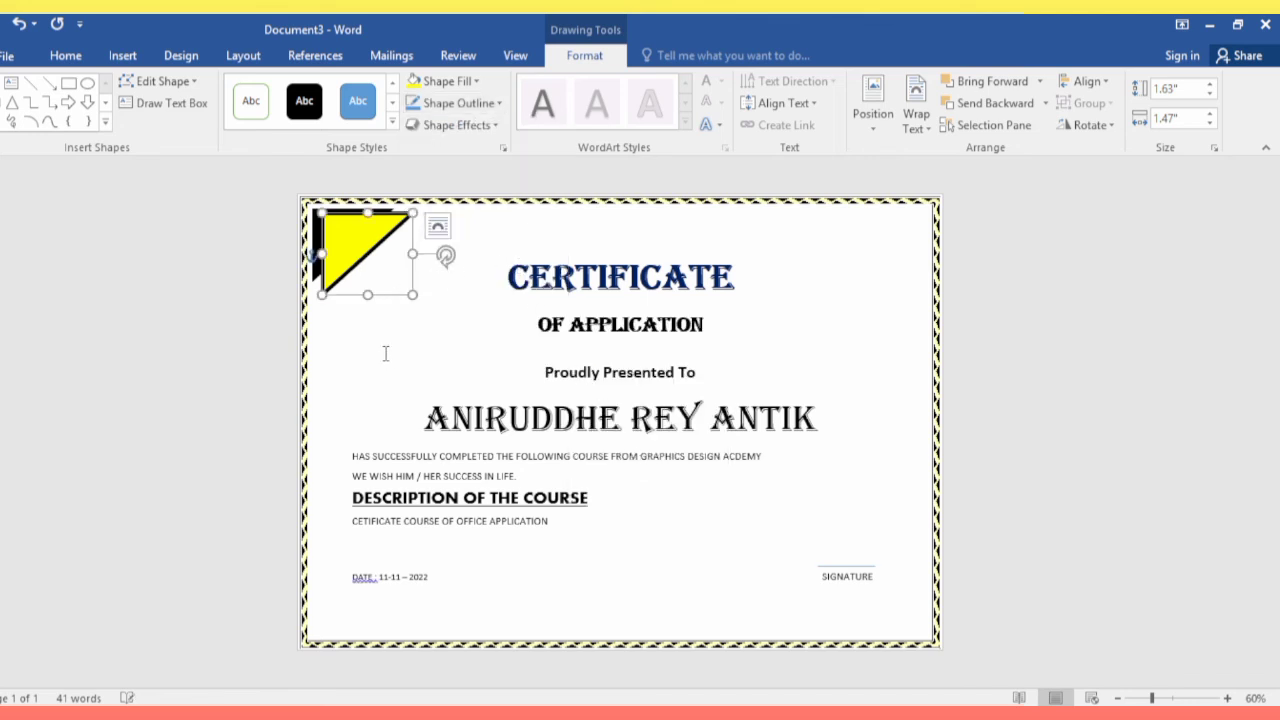
mouse_move(359, 229)
mouse_down()
mouse_move(381, 253)
mouse_move(368, 241)
mouse_up()
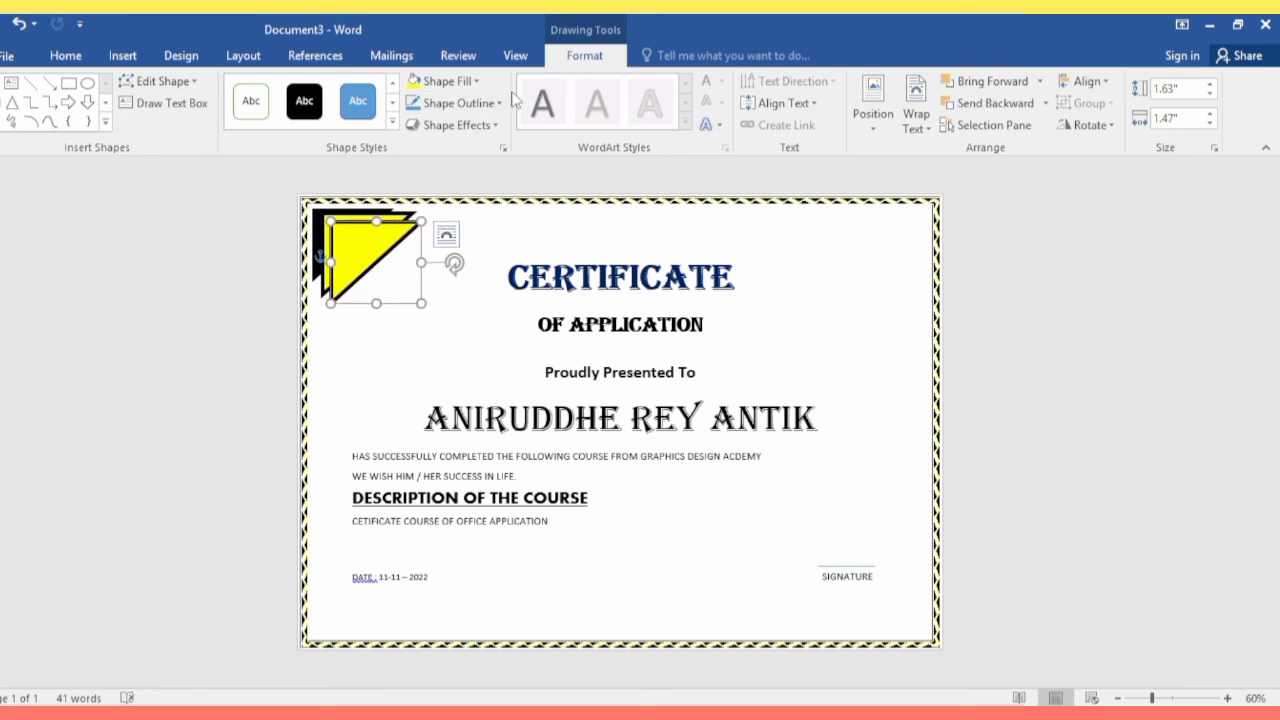
Step: Fill the new triangle red and nudge it into place over the others
click(450, 81)
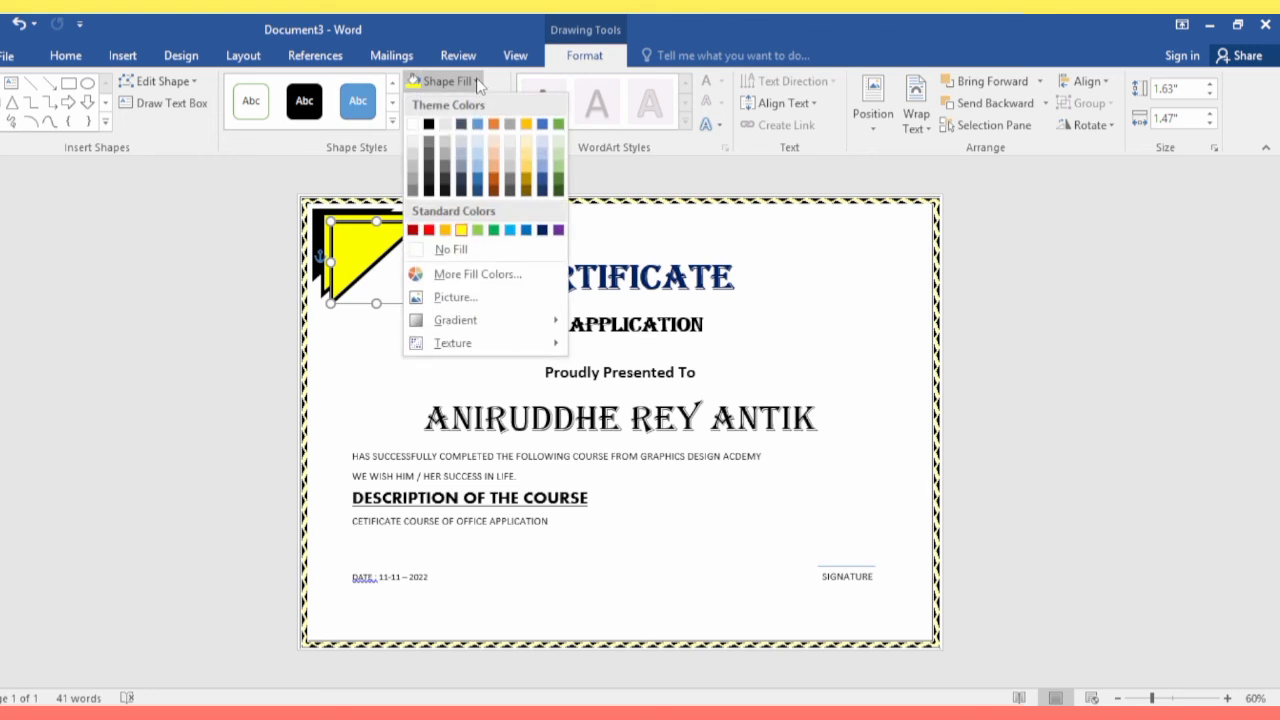
click(428, 230)
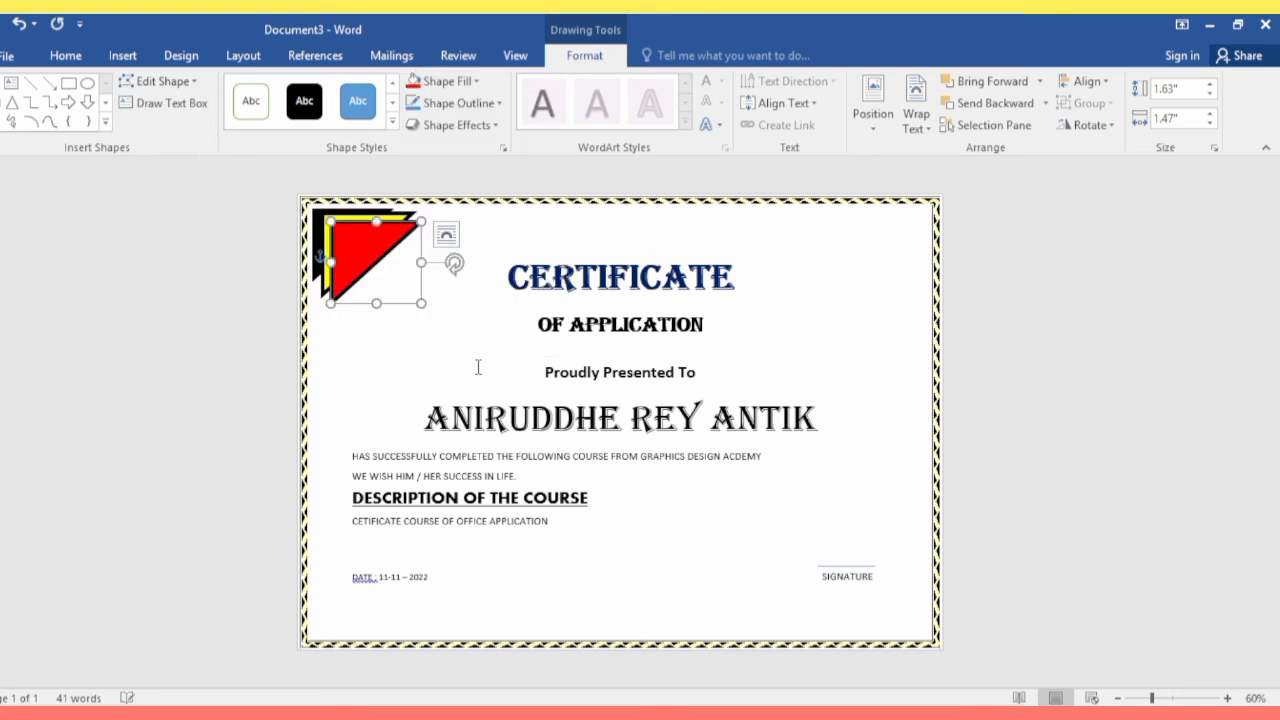
key(Up)
key(Left)
key(Up)
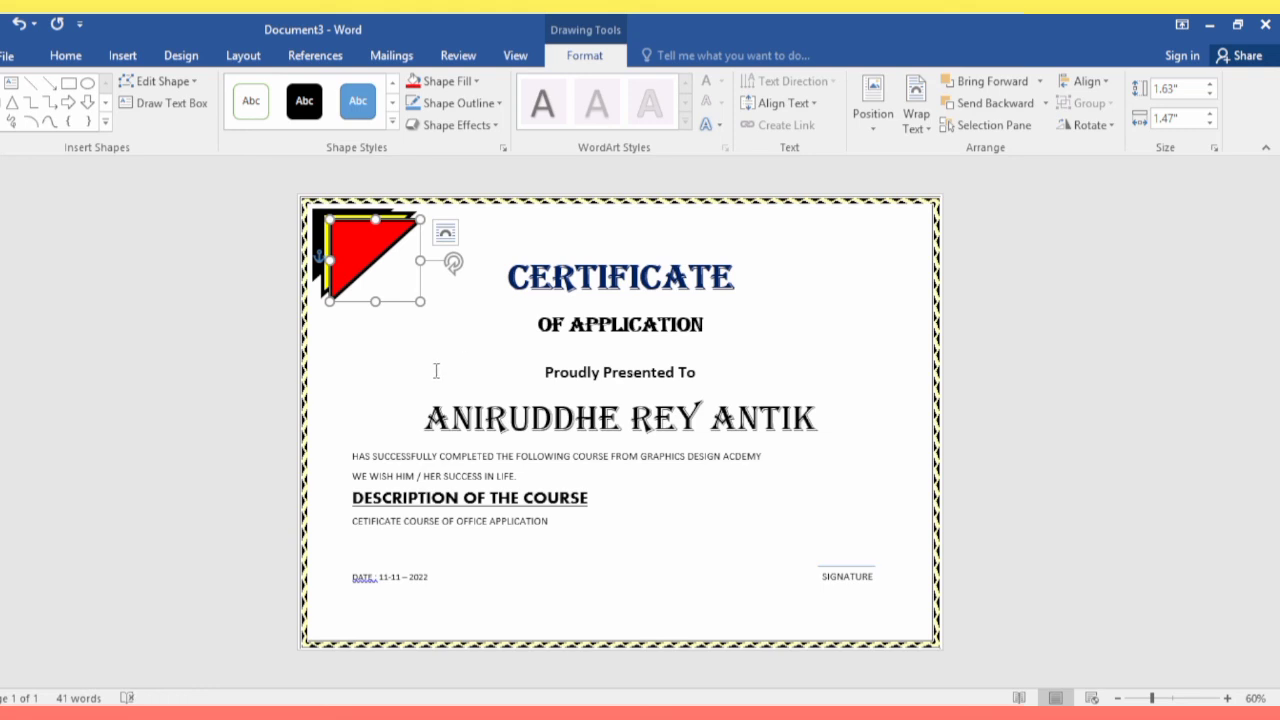
key(Right)
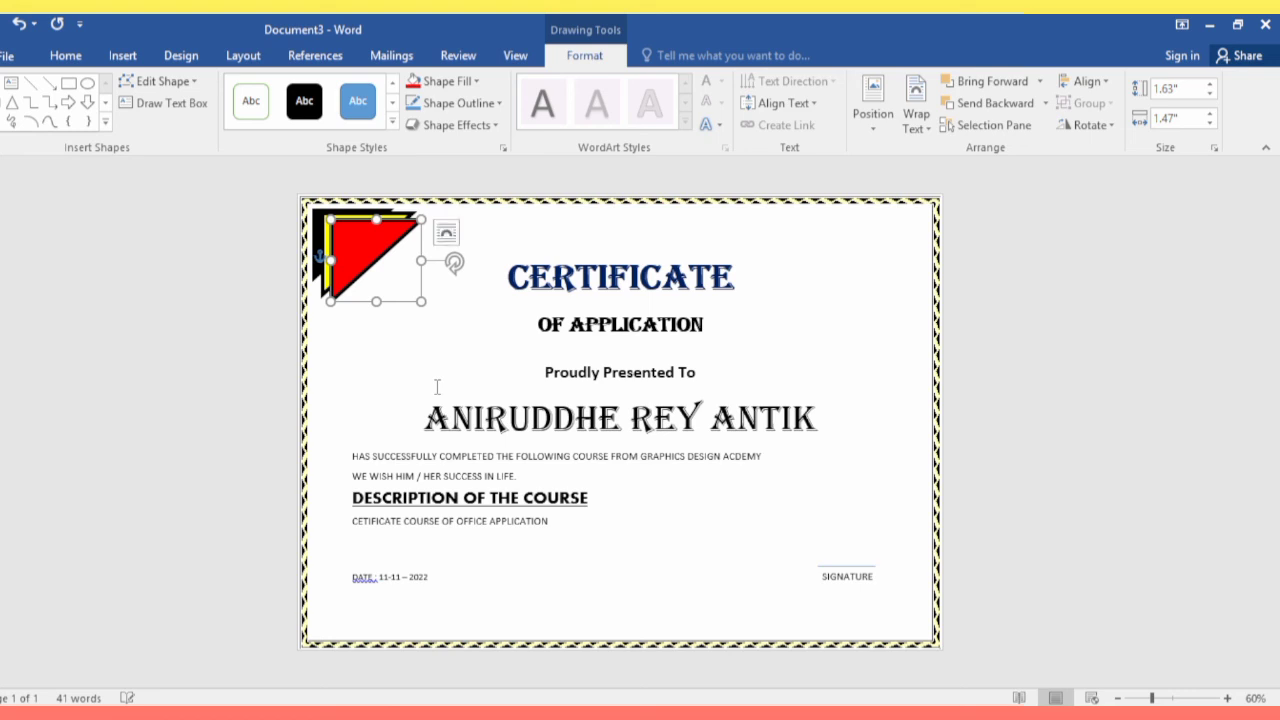
drag(355, 232, 357, 232)
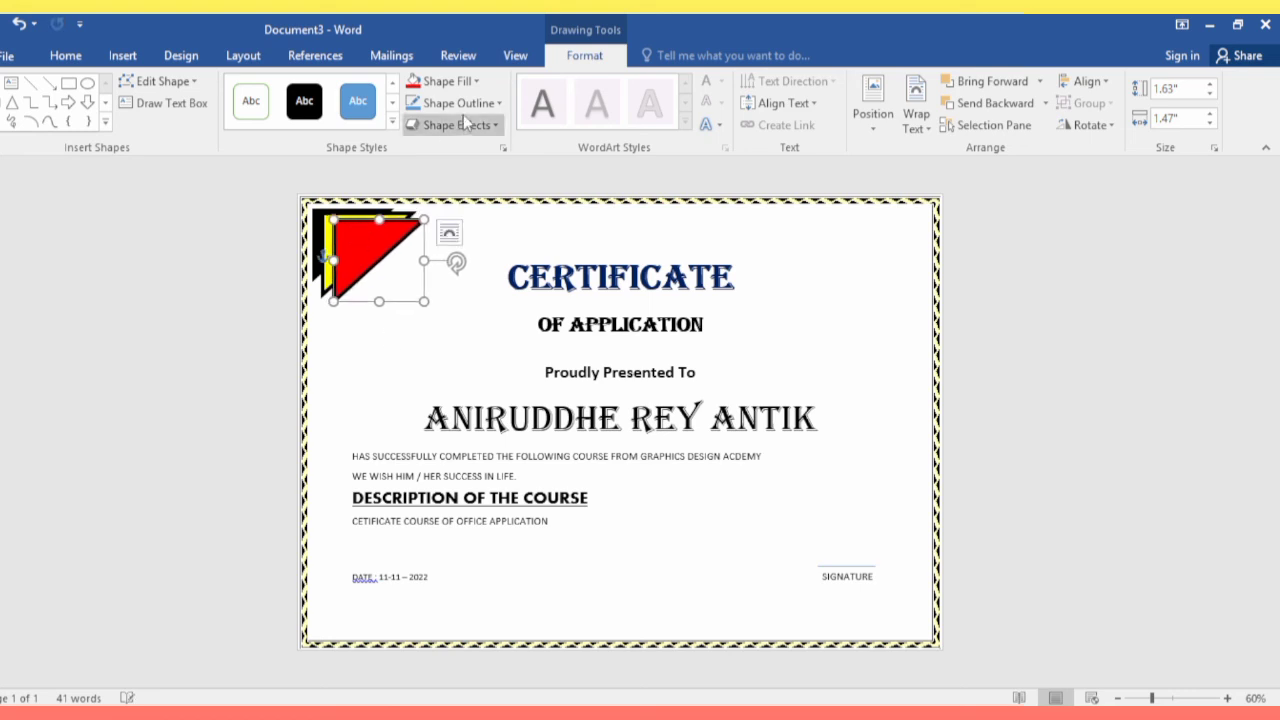
Step: Remove the red triangle's outline and tuck it into the top-left corner
click(498, 104)
click(452, 272)
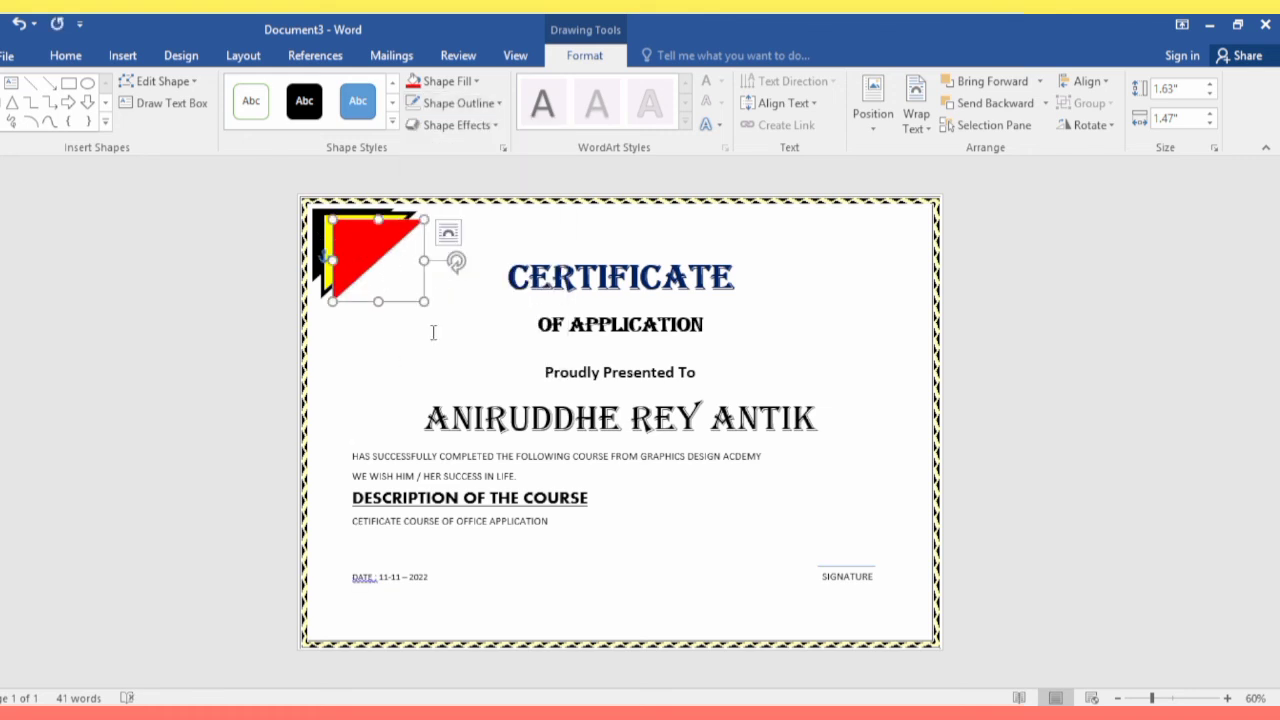
key(ctrl+Right)
key(ctrl+Right)
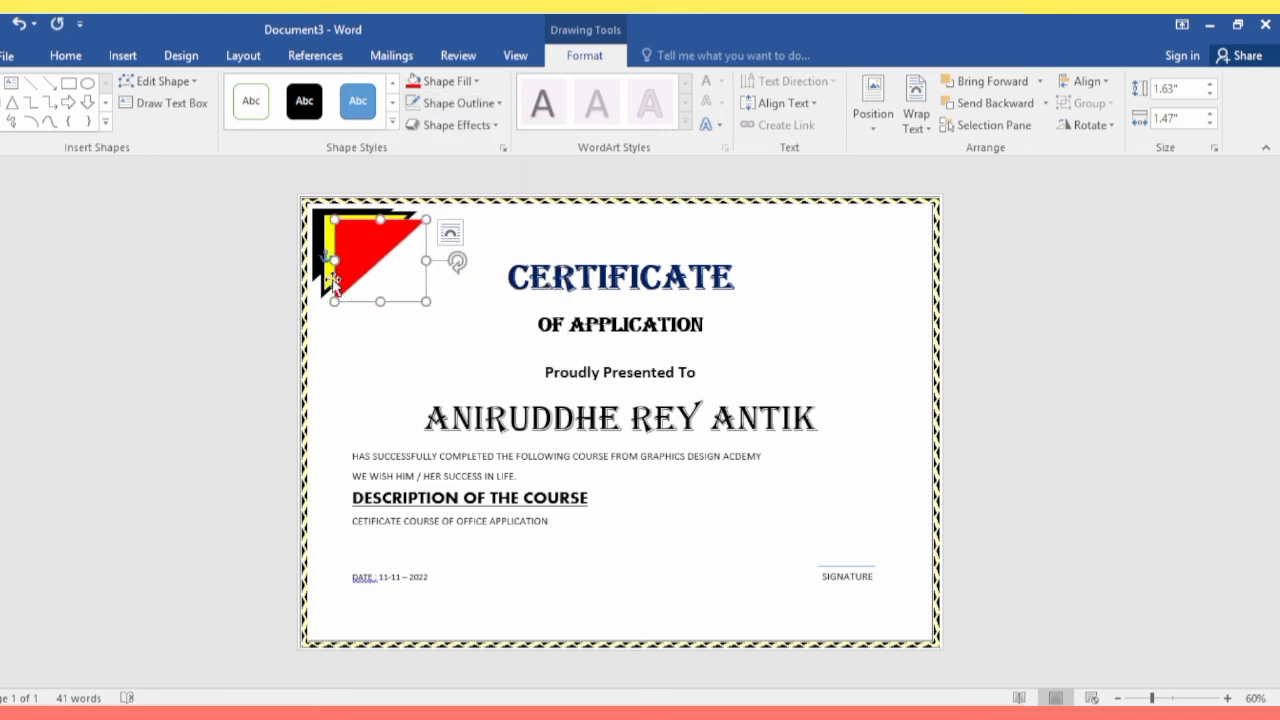
drag(325, 238, 311, 232)
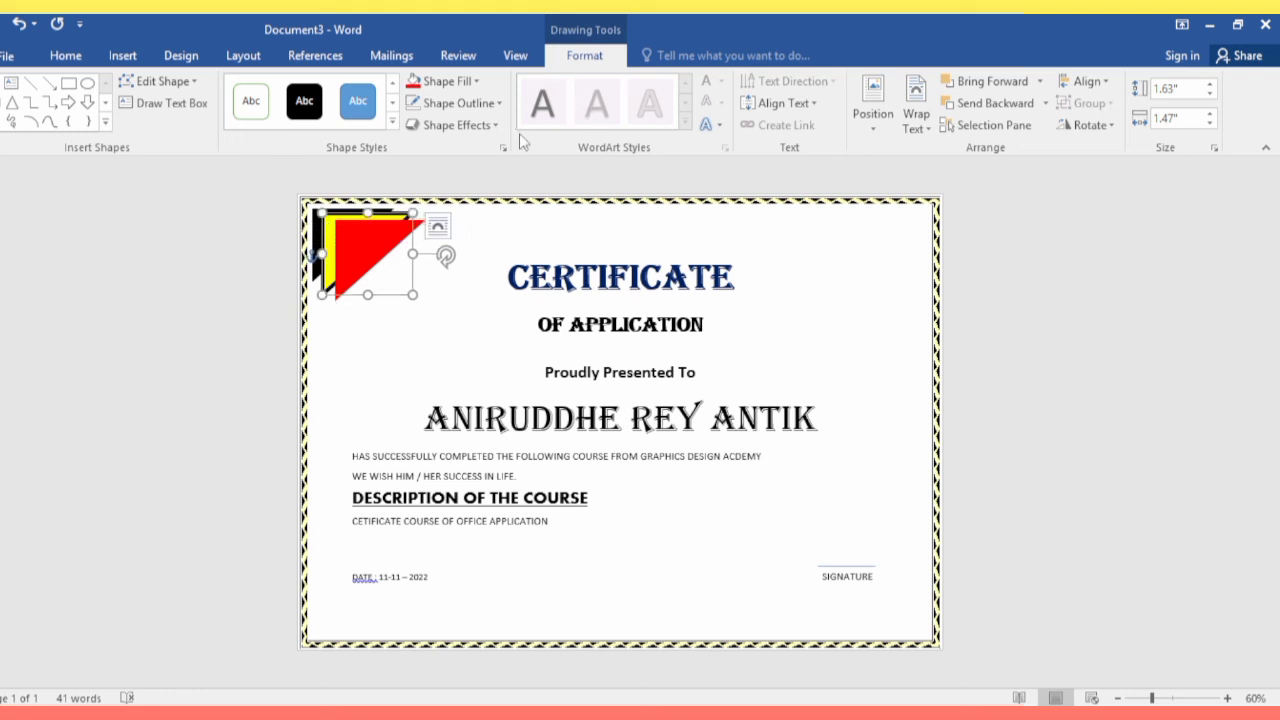
click(455, 103)
click(446, 275)
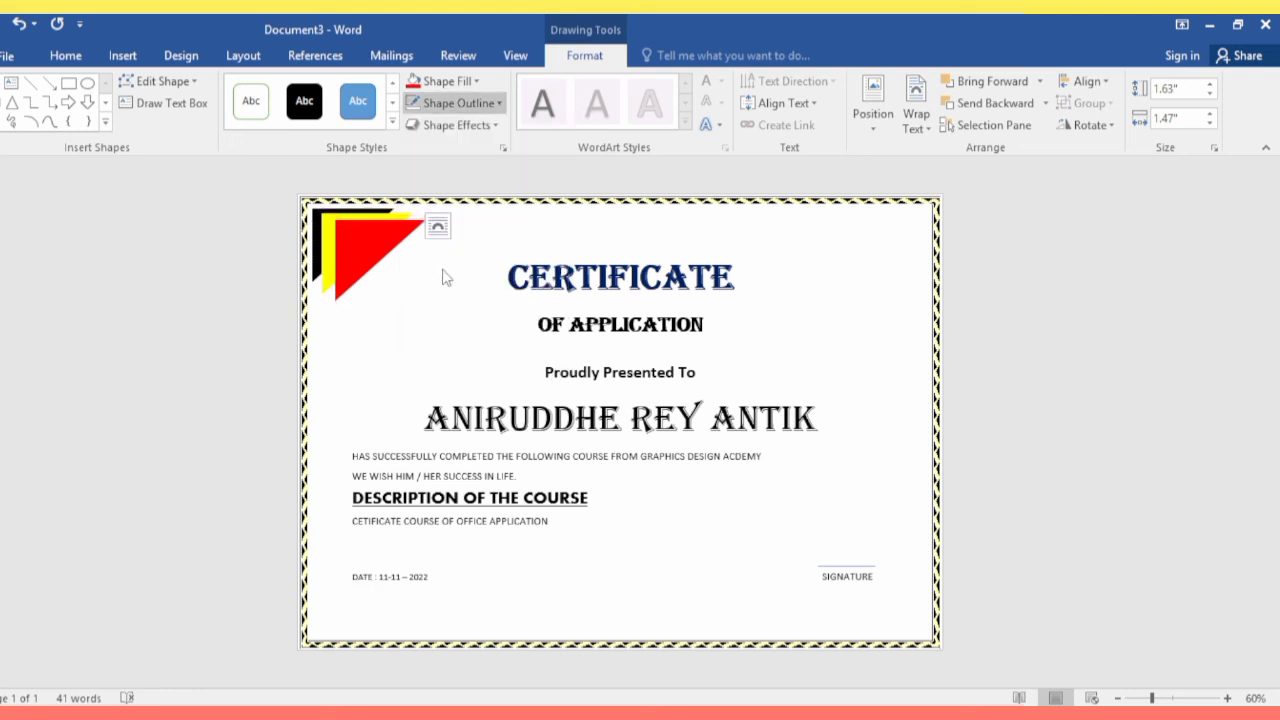
click(372, 370)
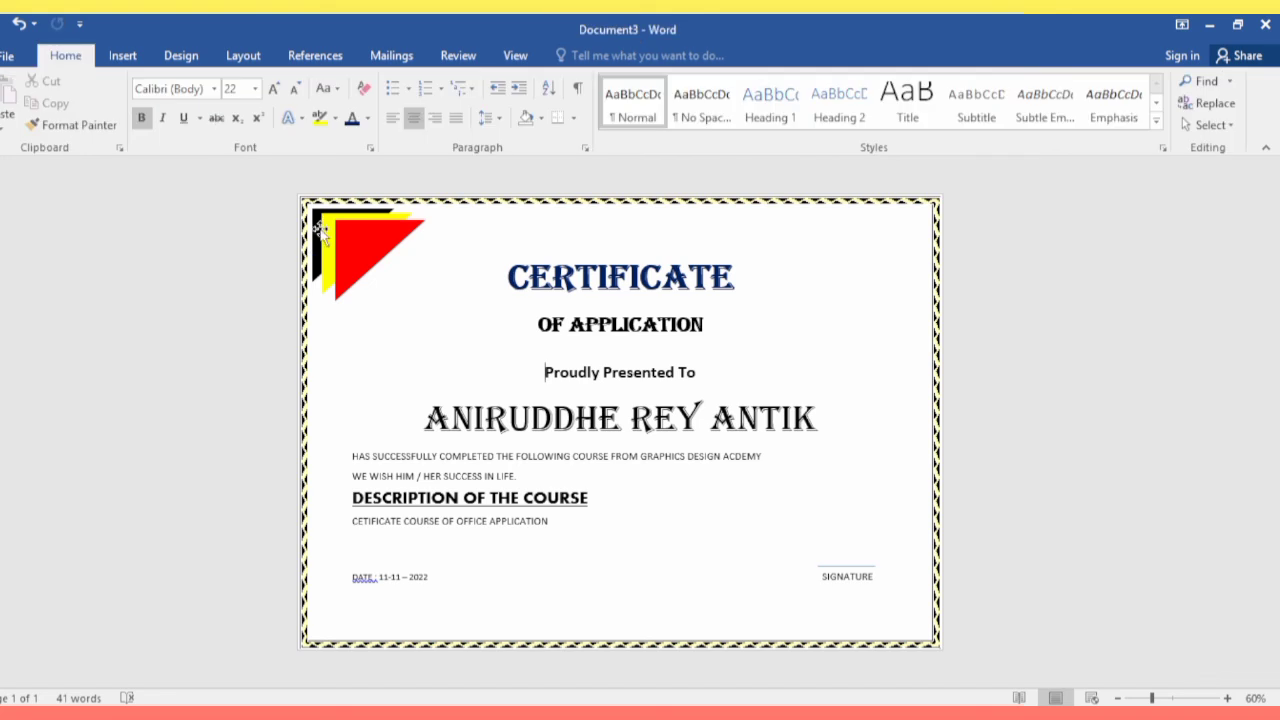
Step: Select the black, yellow and red triangles, group them, and reposition the group in the corner
click(318, 234)
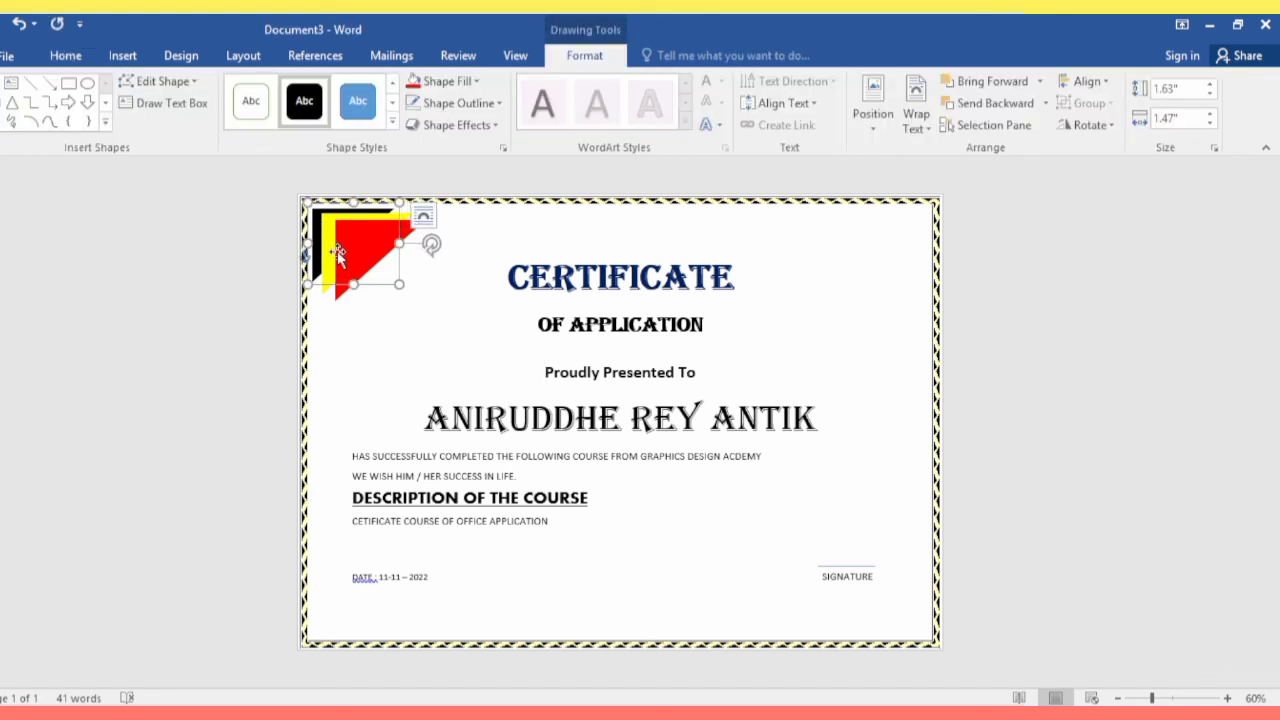
shift+click(325, 248)
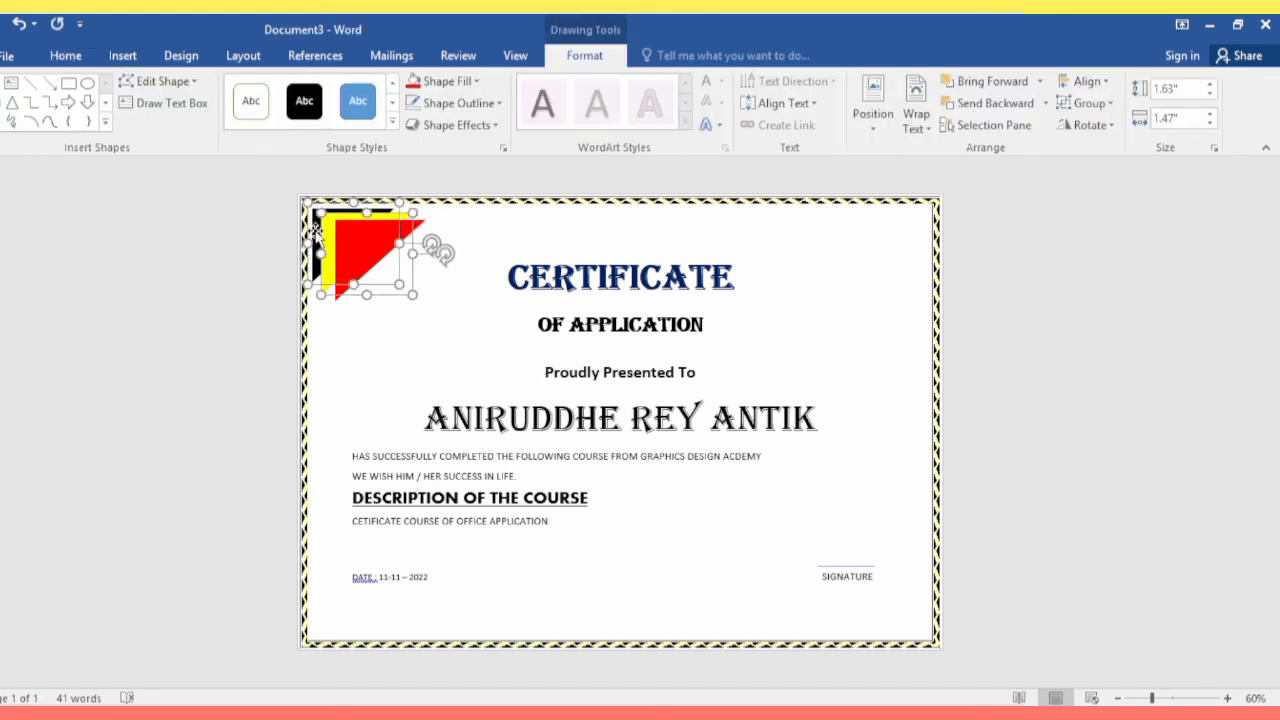
click(316, 232)
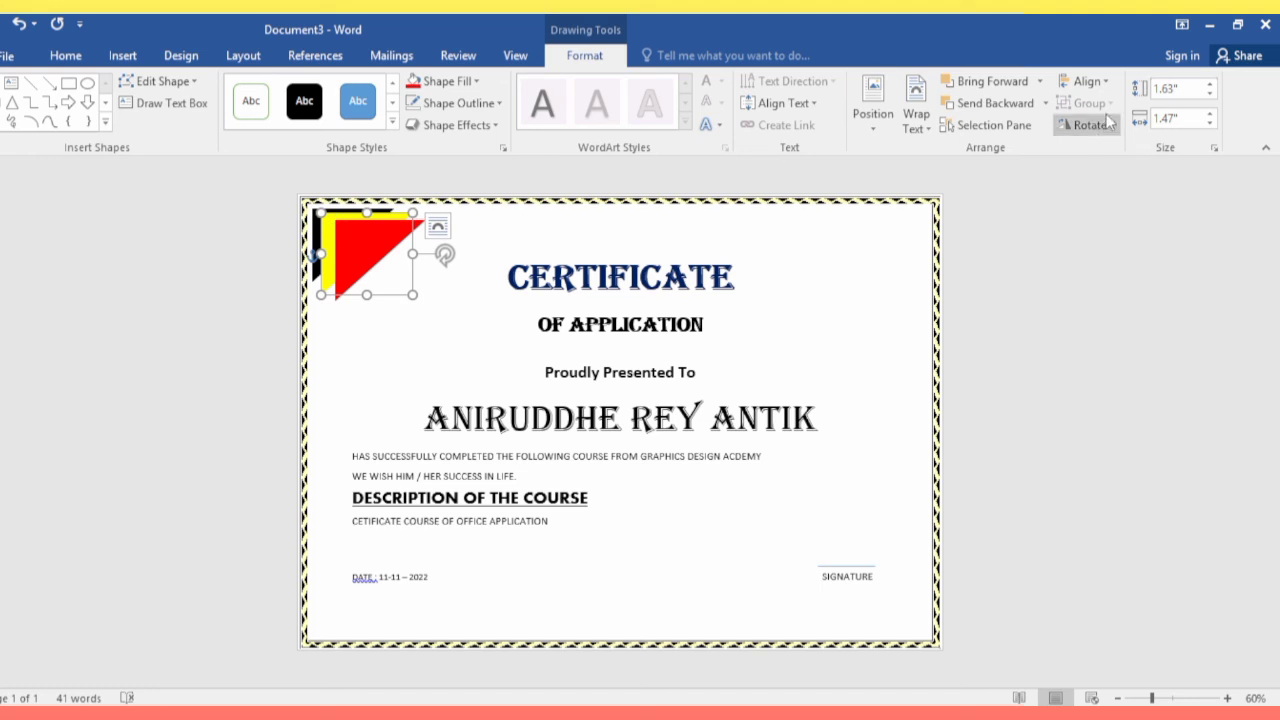
click(318, 232)
click(316, 230)
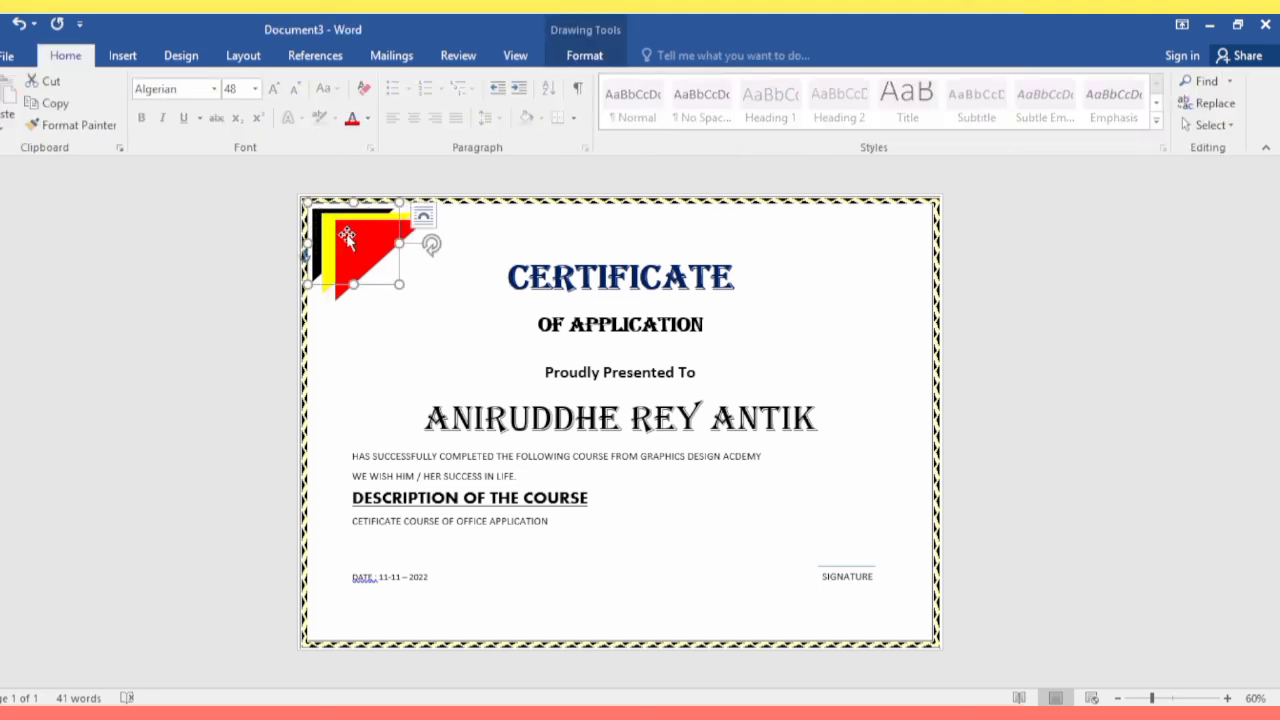
shift+click(357, 240)
drag(357, 240, 370, 250)
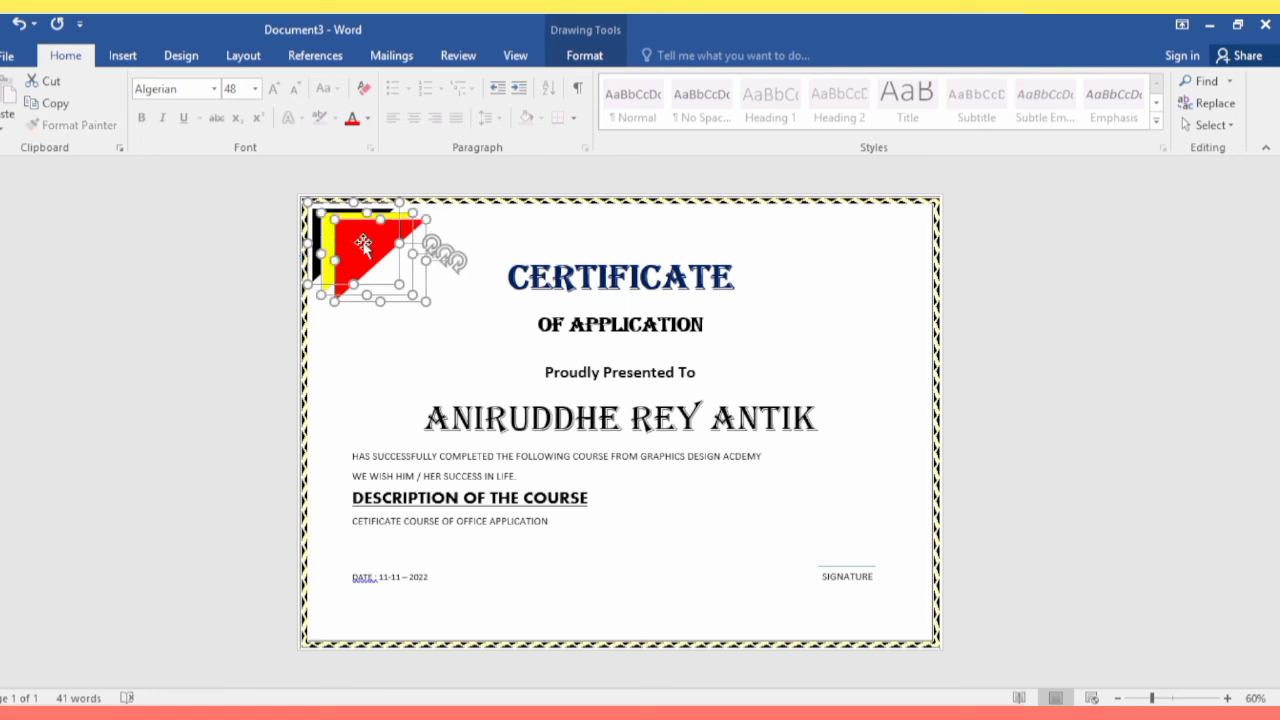
click(585, 55)
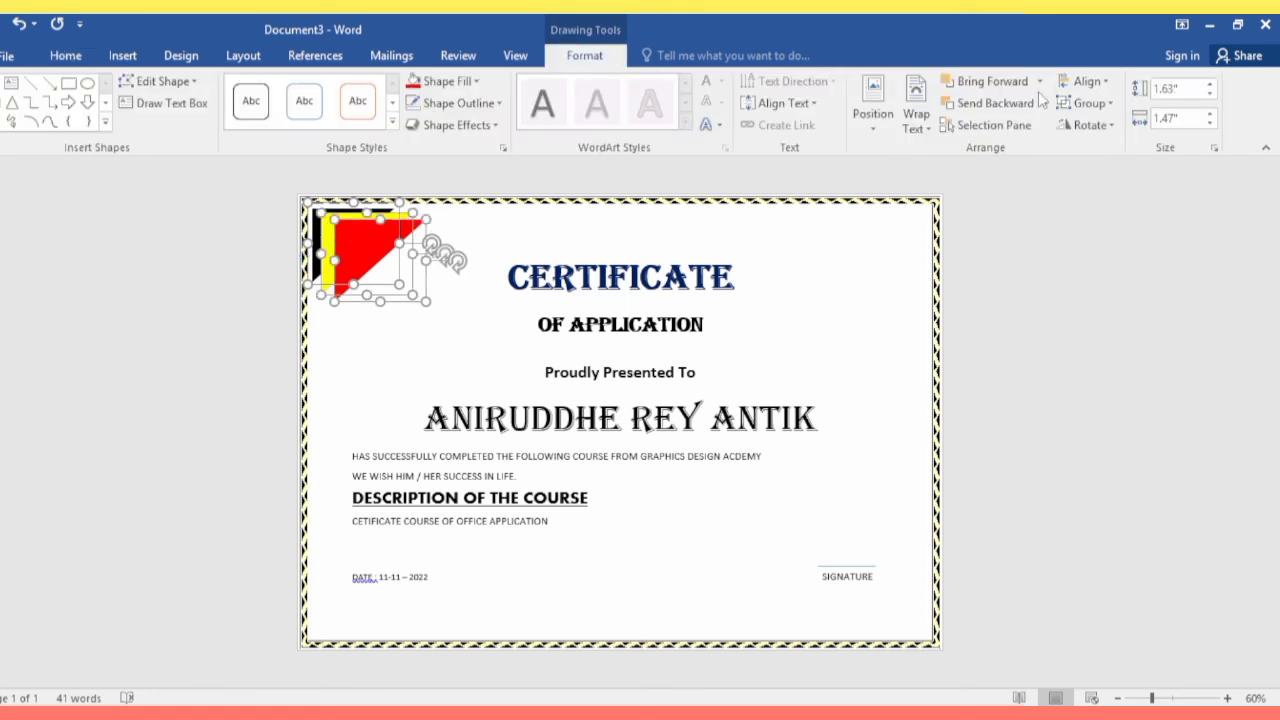
click(1108, 106)
click(1100, 120)
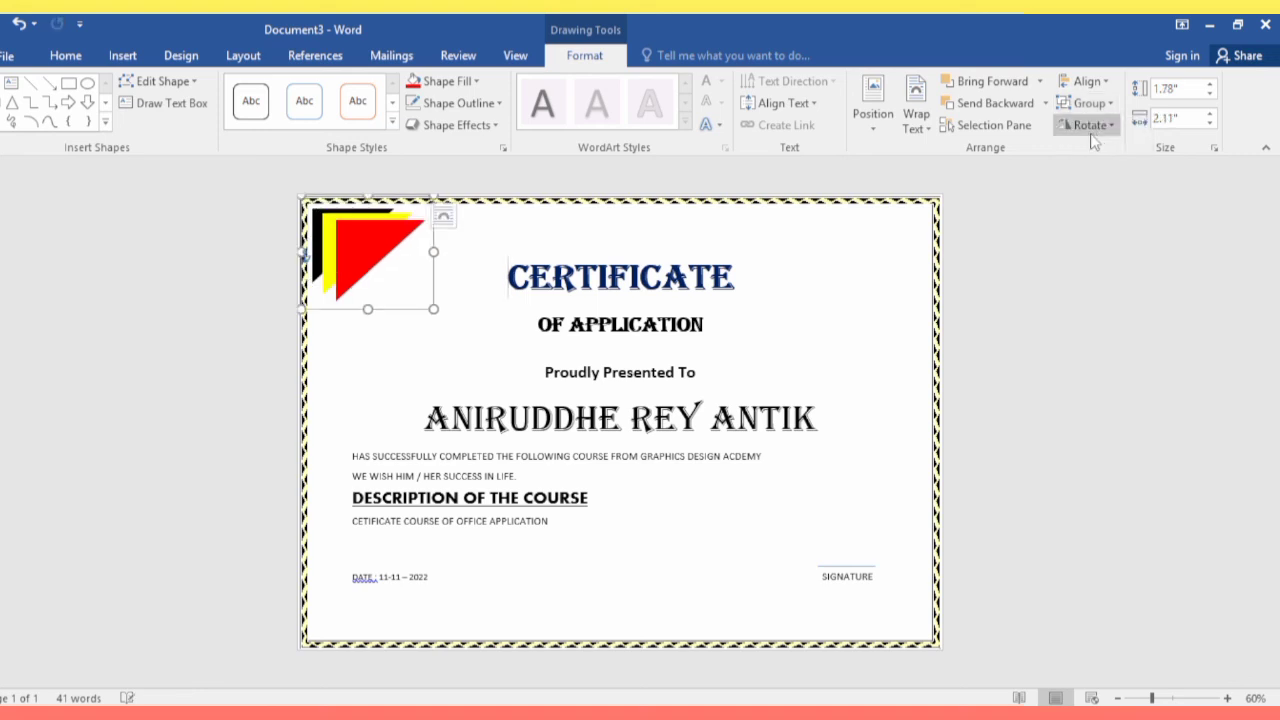
drag(349, 250, 341, 257)
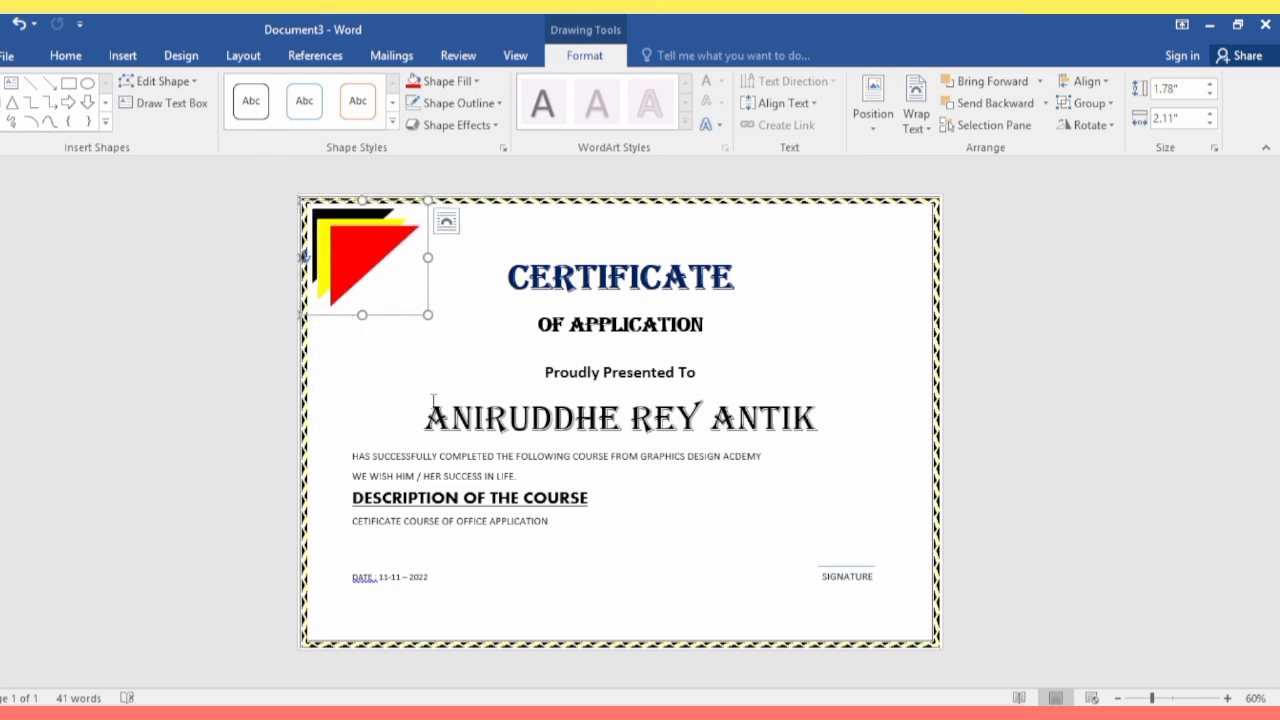
Step: Copy the grouped corner, rotate the copy 90° clockwise and place it top-right
key(Left)
key(Left)
key(Left)
key(Left)
key(Left)
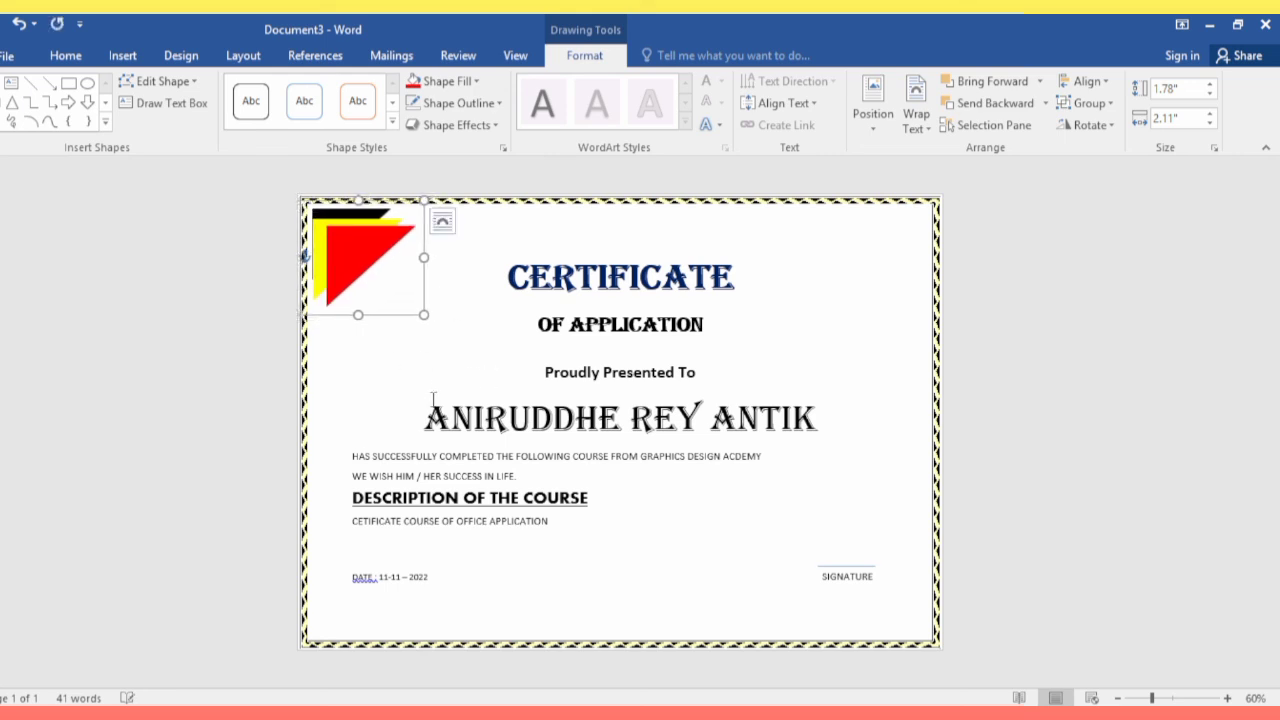
key(Up)
key(Up)
key(Up)
key(Down)
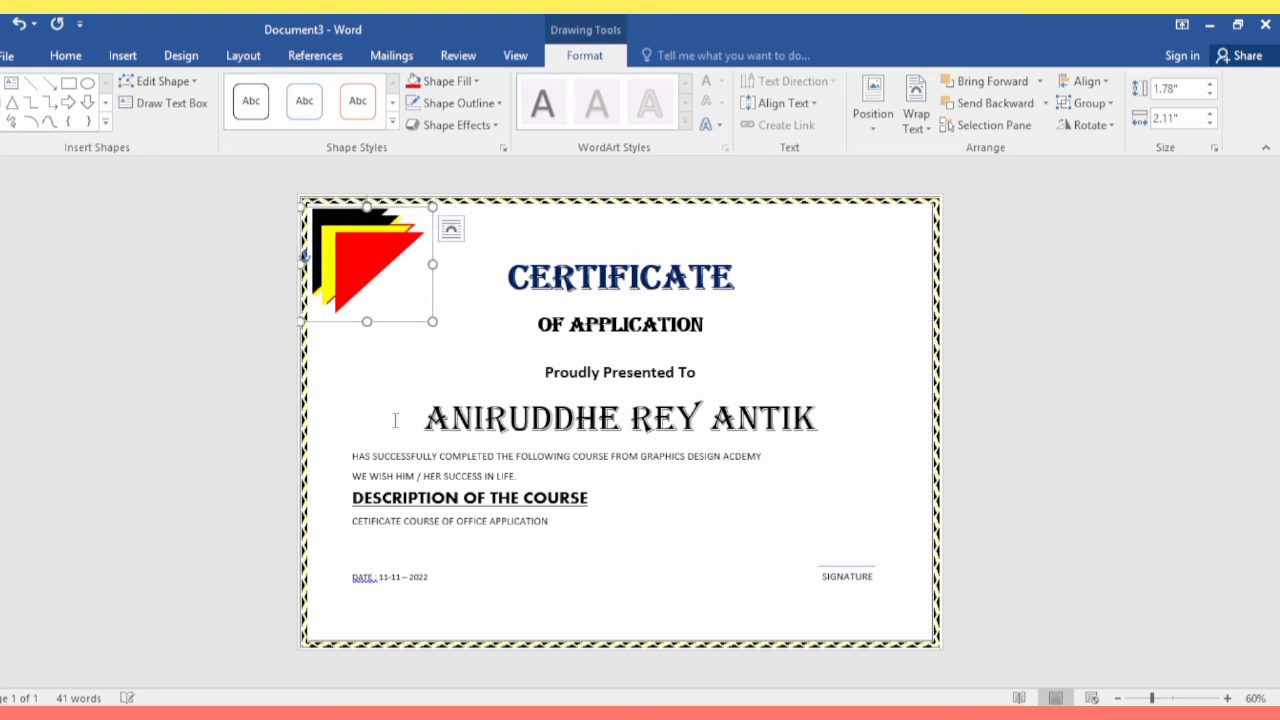
drag(358, 260, 605, 305)
drag(787, 305, 819, 305)
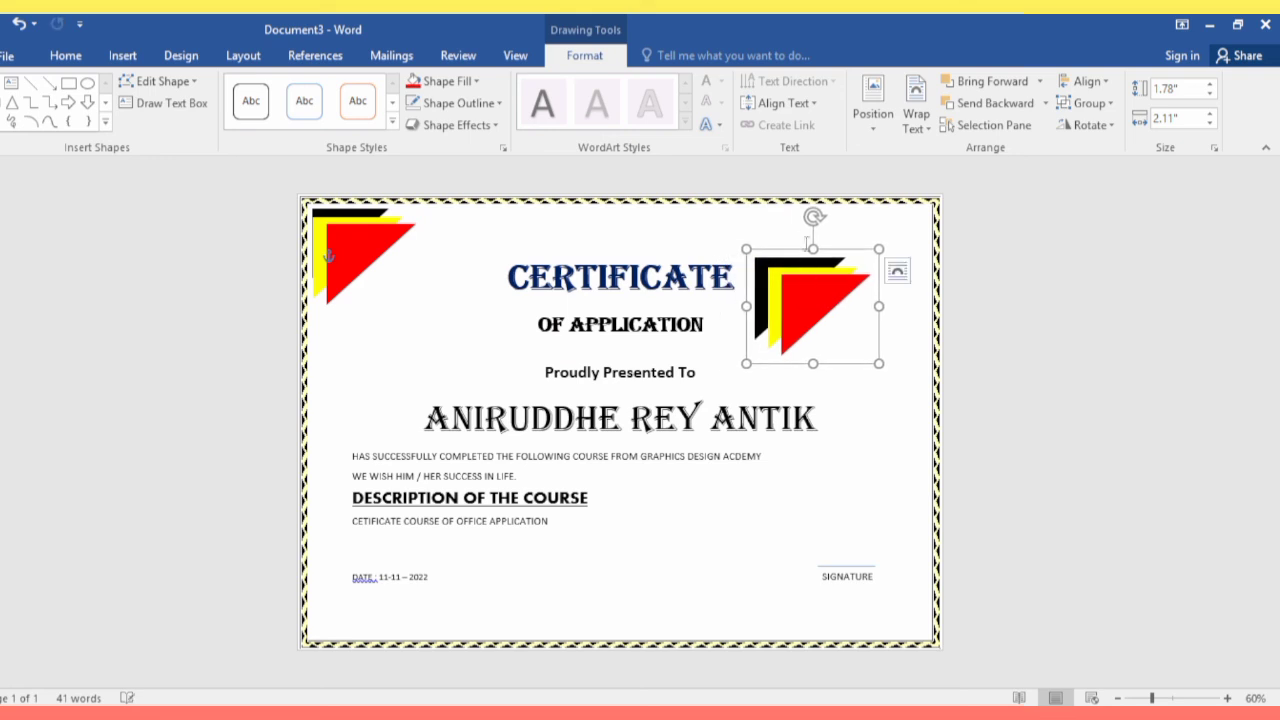
drag(816, 222, 903, 311)
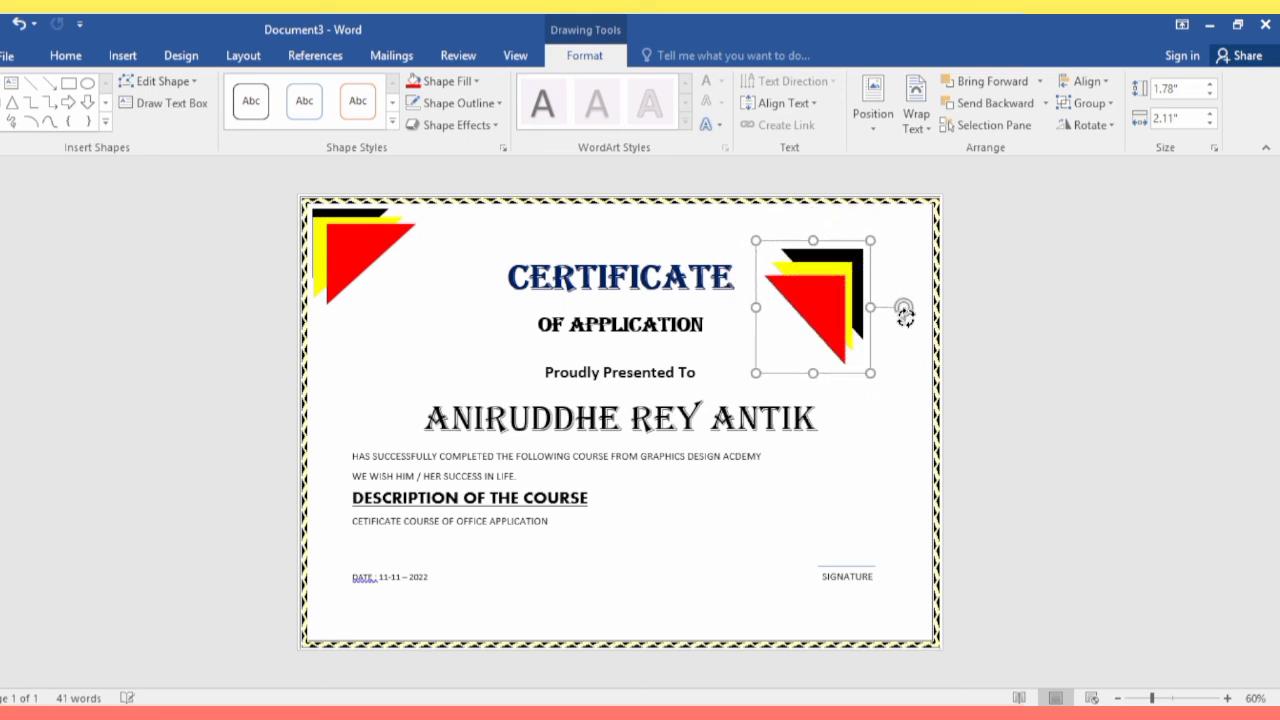
drag(818, 309, 881, 266)
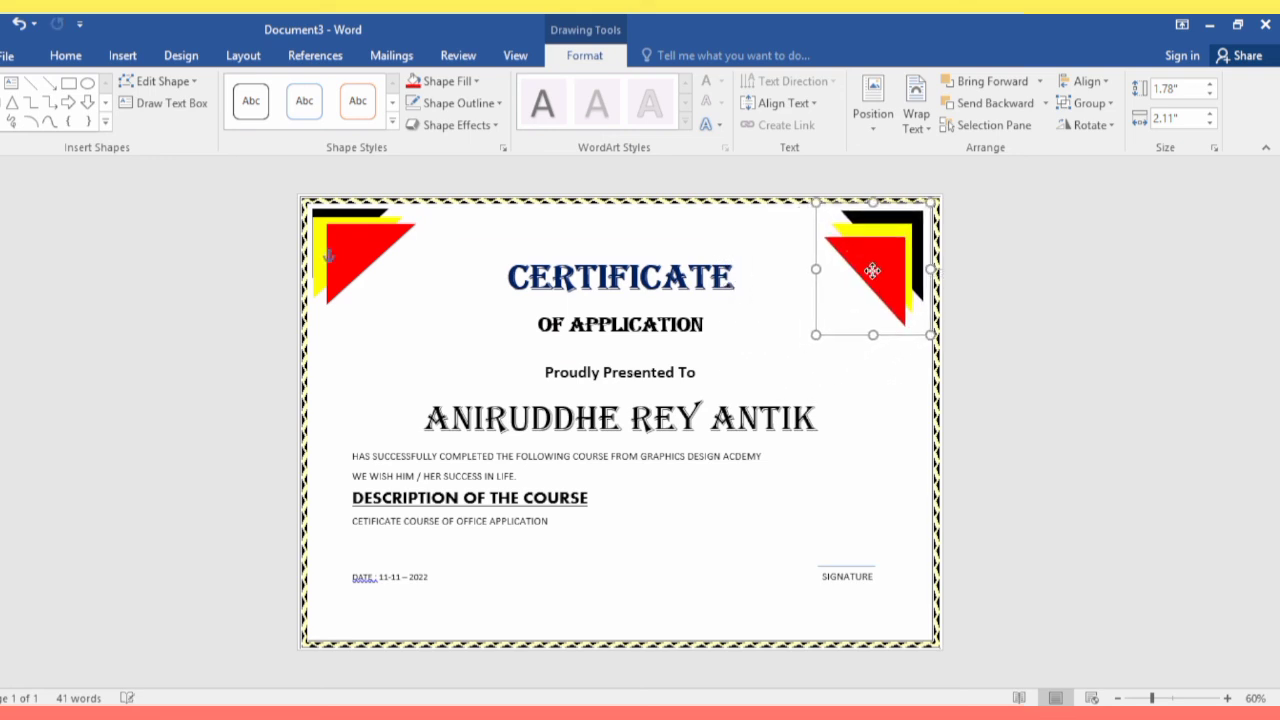
click(885, 380)
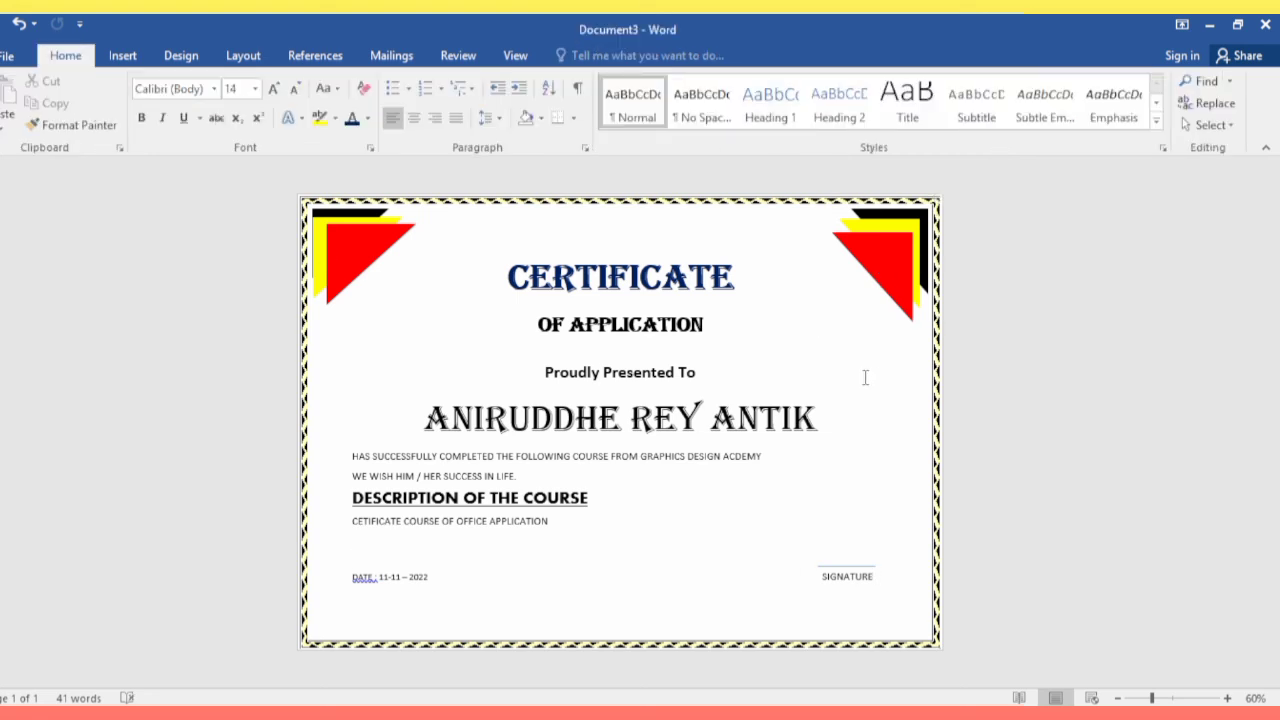
click(857, 366)
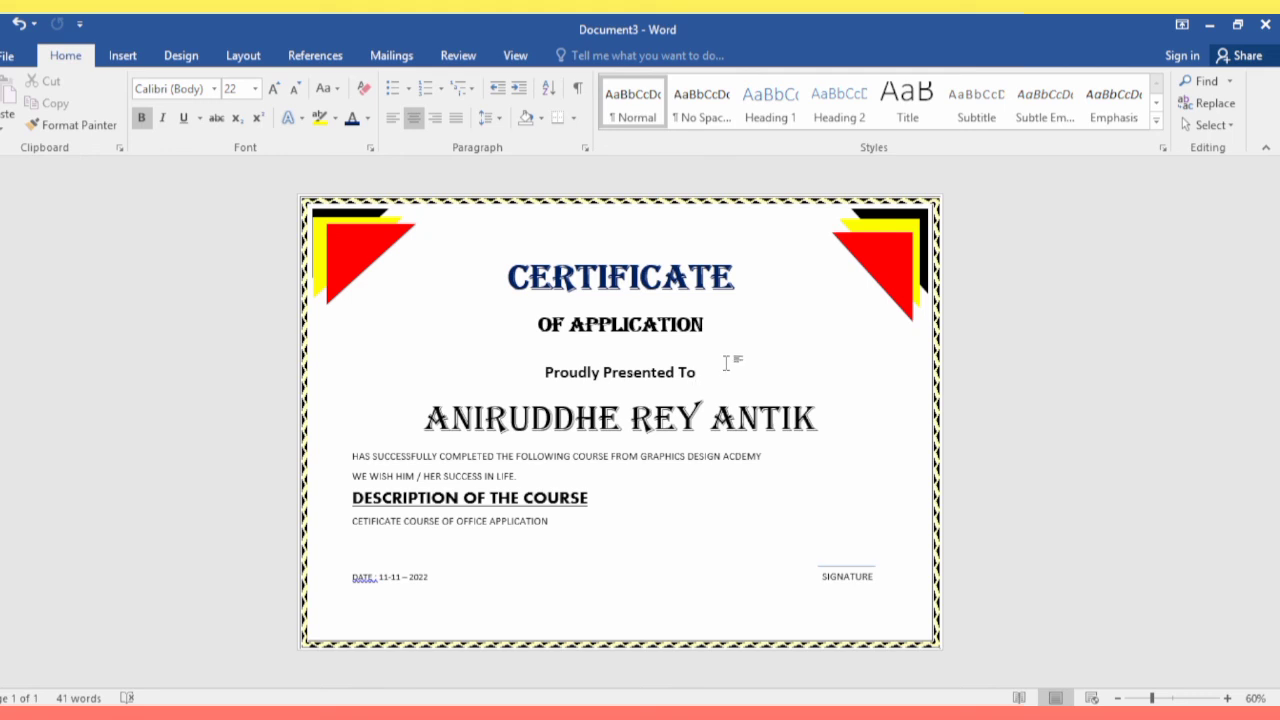
click(710, 327)
key(Return)
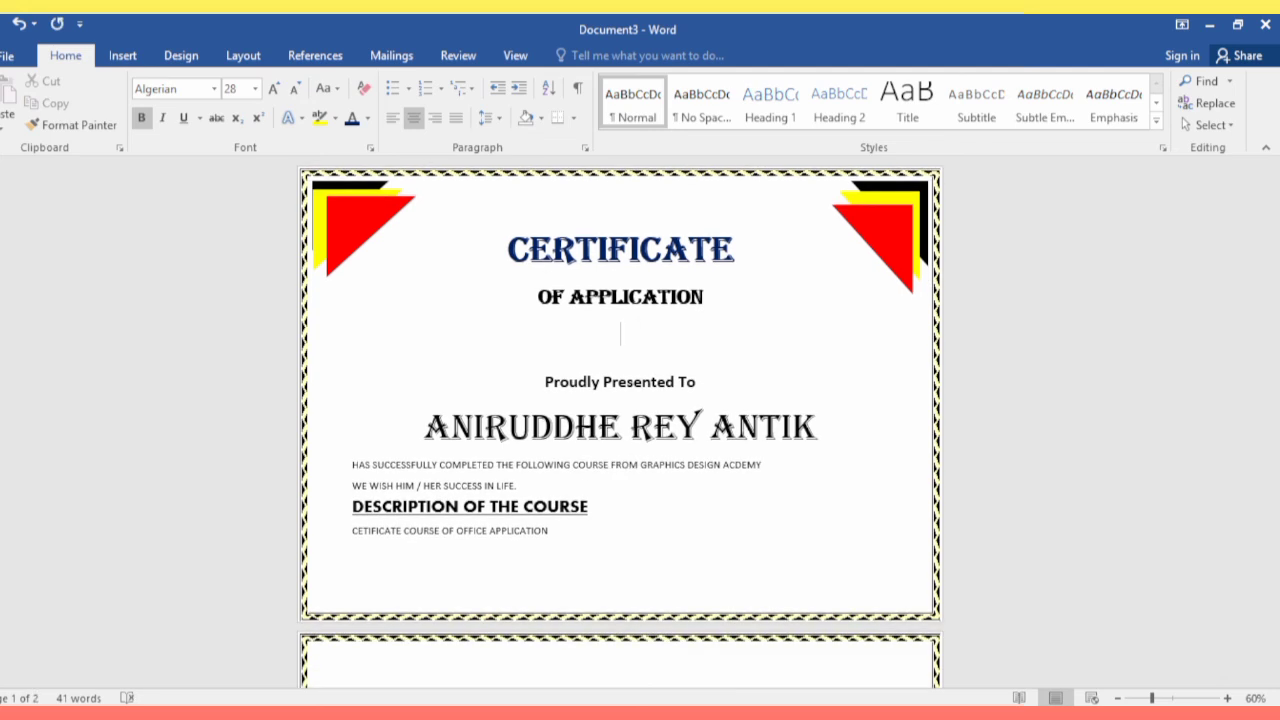
key(ctrl+z)
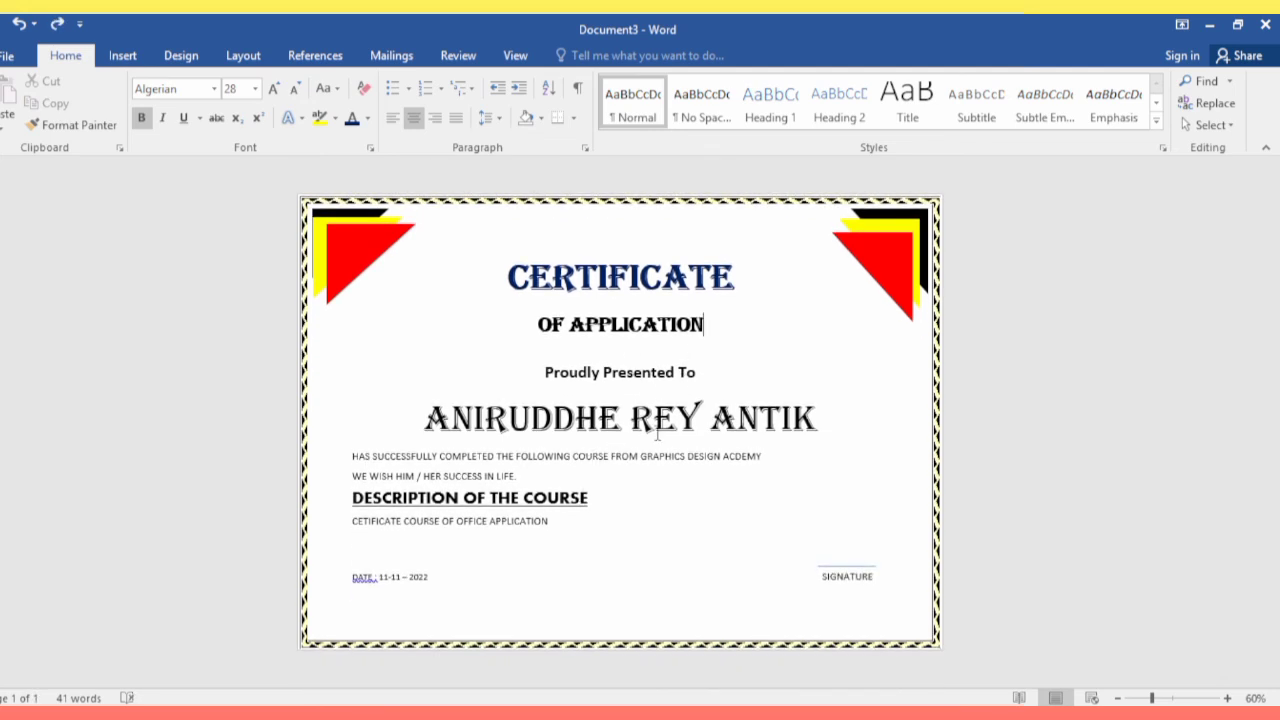